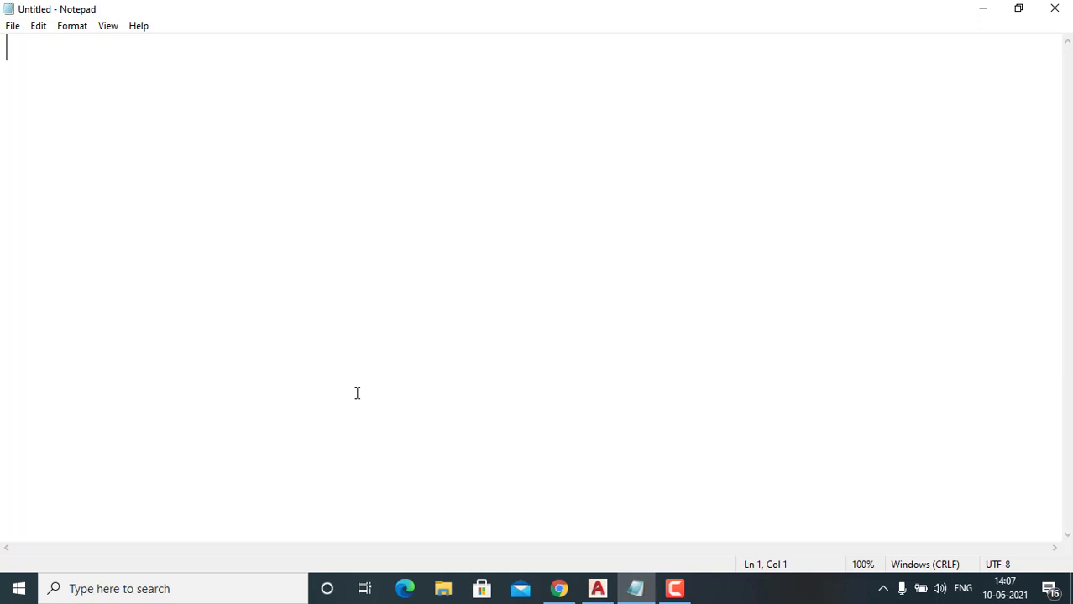
Write the title "AutOCAD 3D" in the blank note, with the heading "Conditions" on the line below
text(Aut)
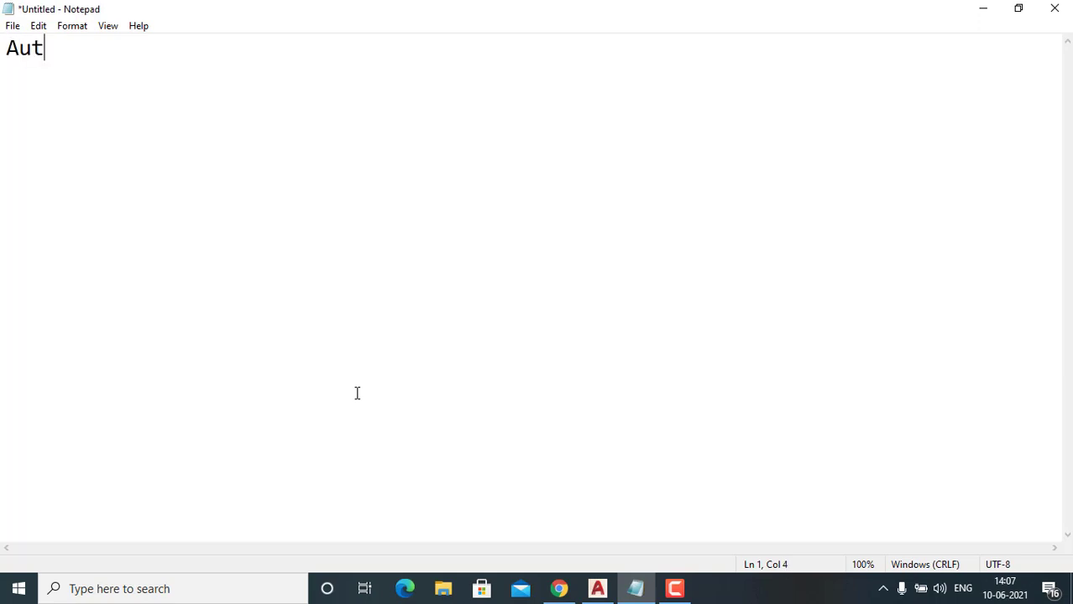
text(OCAD )
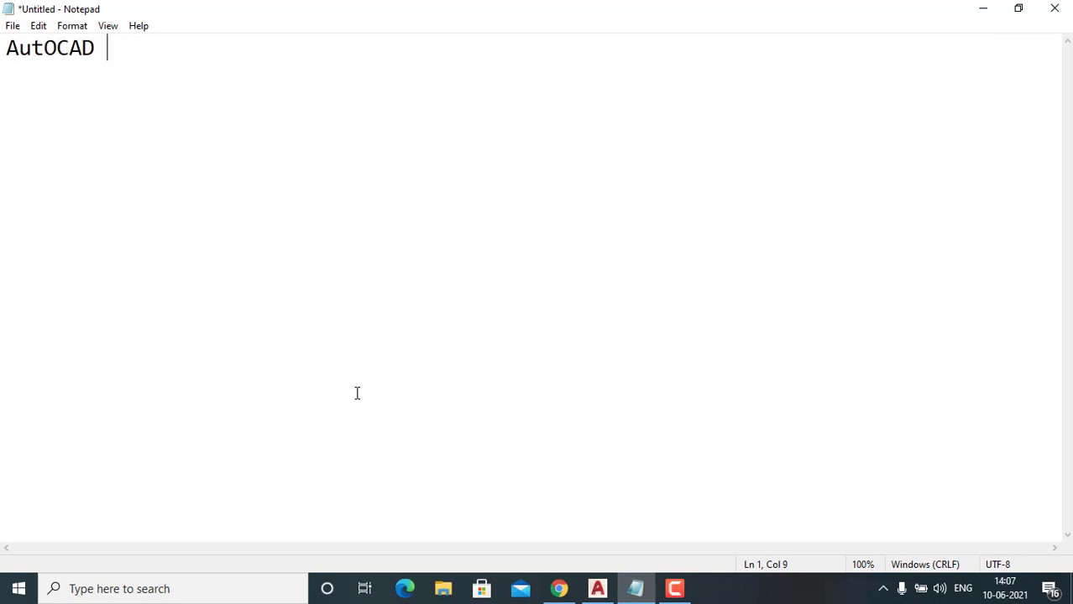
text(3D)
key(Return)
text(Co)
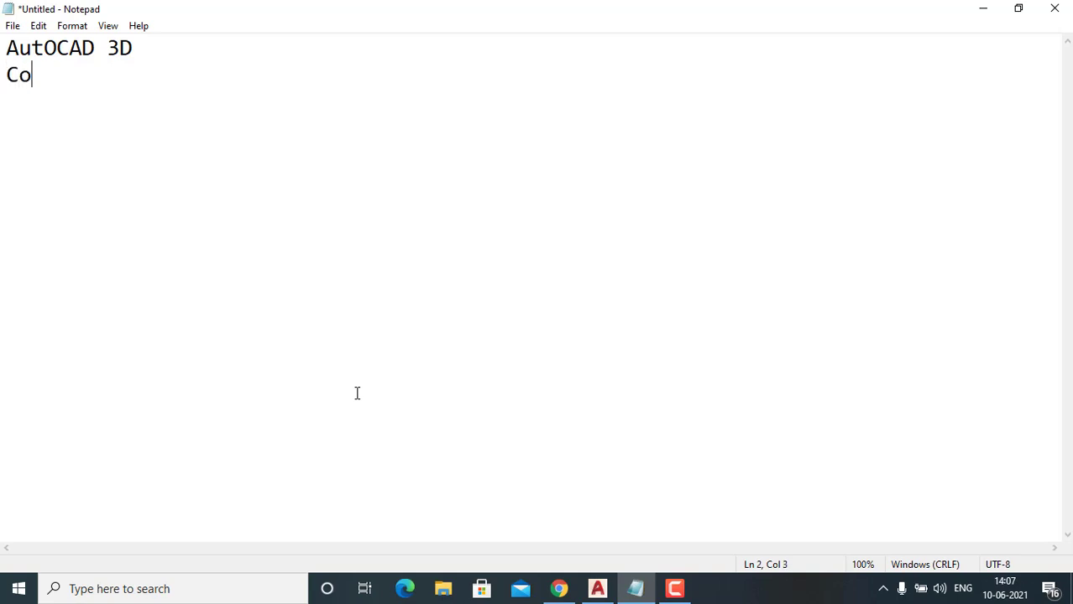
text(nditions)
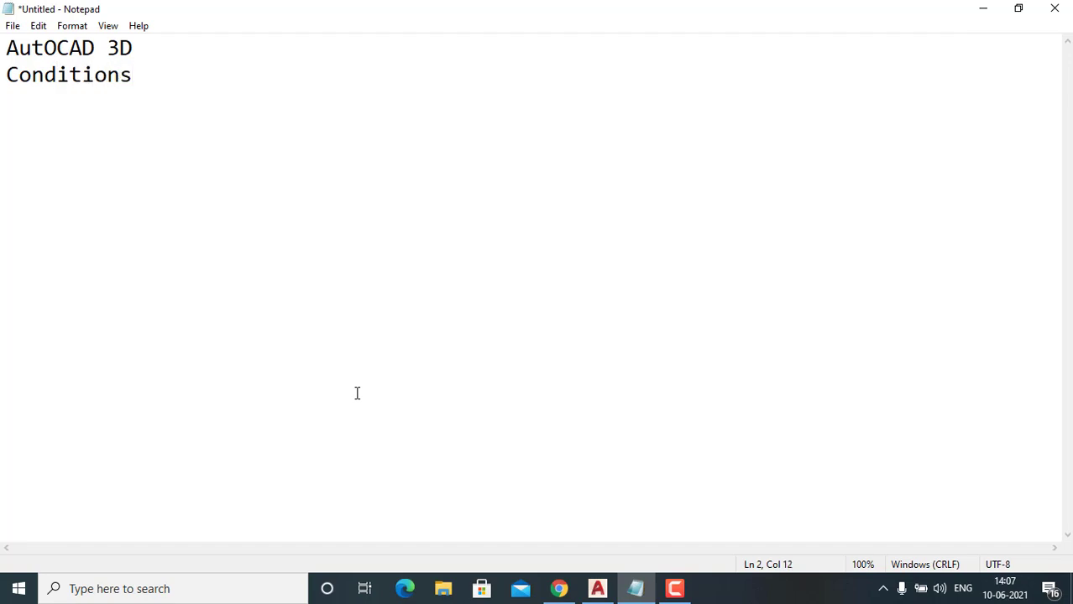
Add the first two conditions on separate lines: "1-Fig should be closed" and "2-no intersecting curve"
key(Return)
text(1-Fig should)
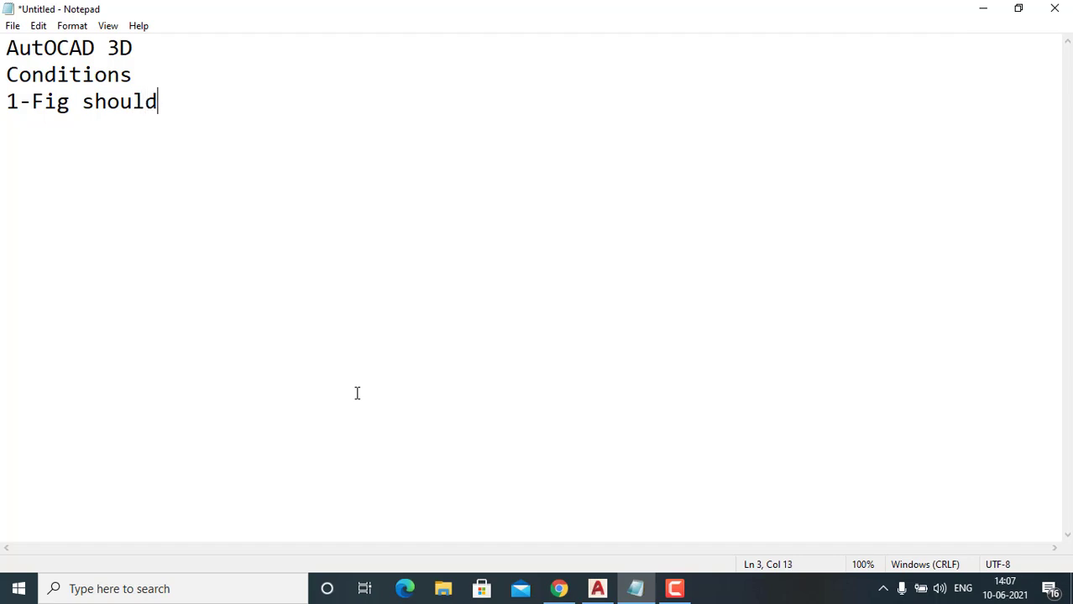
text( be cl)
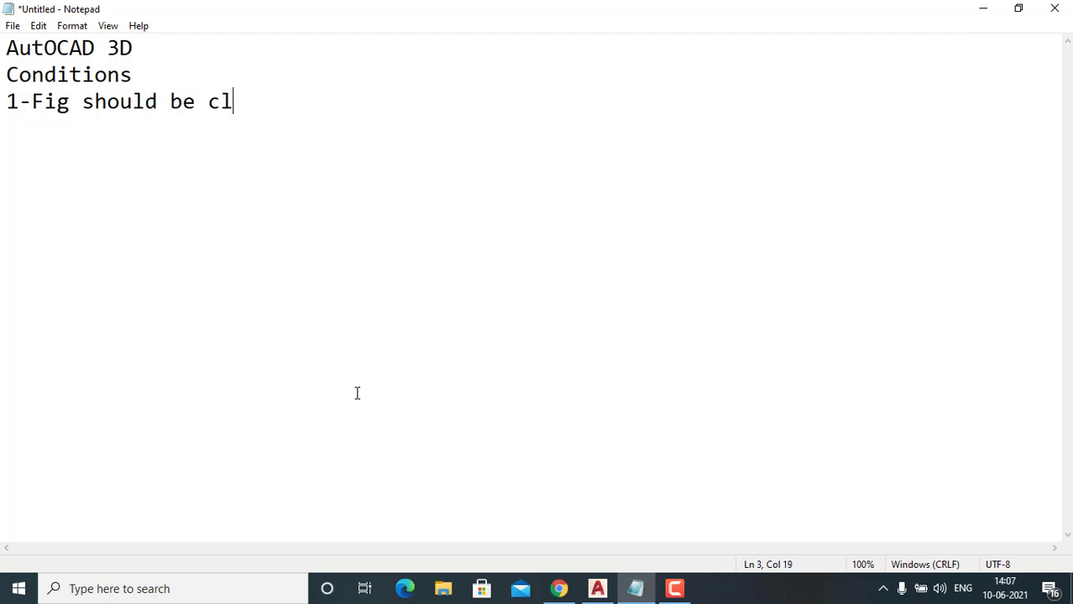
text(osed)
key(Return)
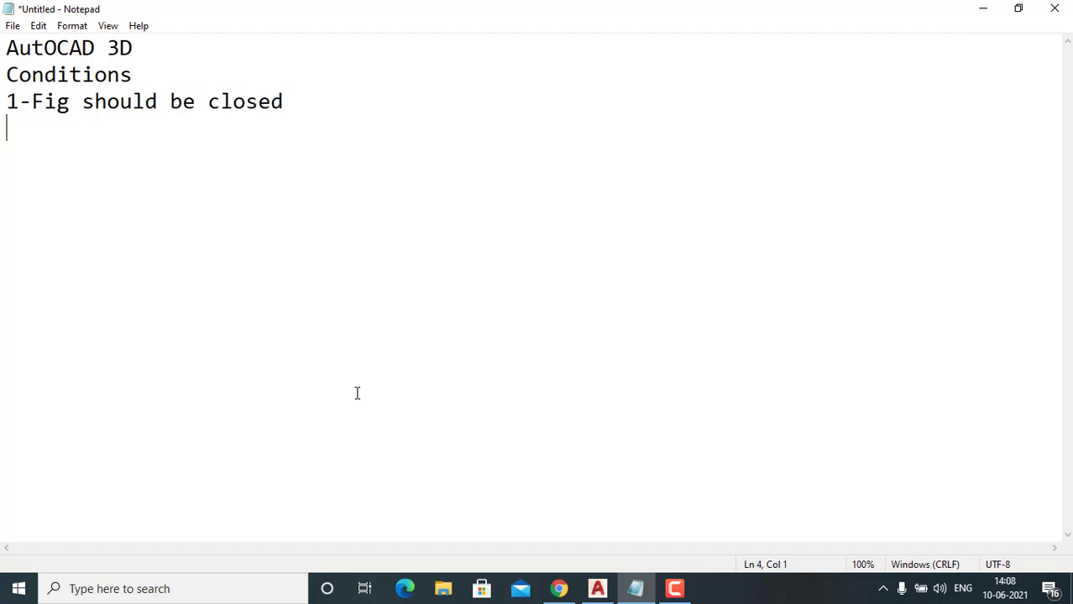
text(2-no in)
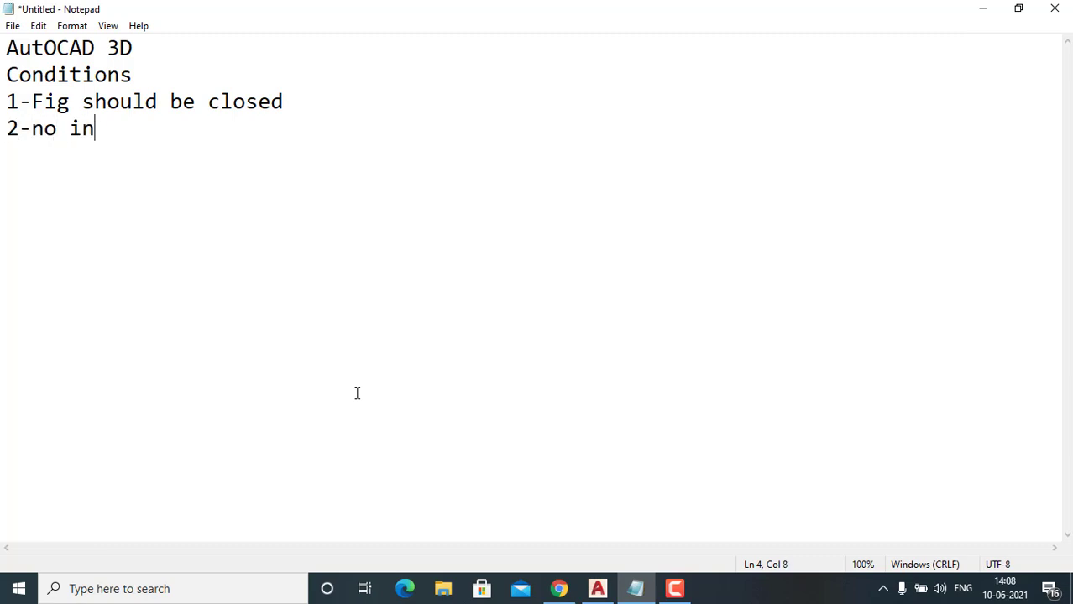
text(tersec)
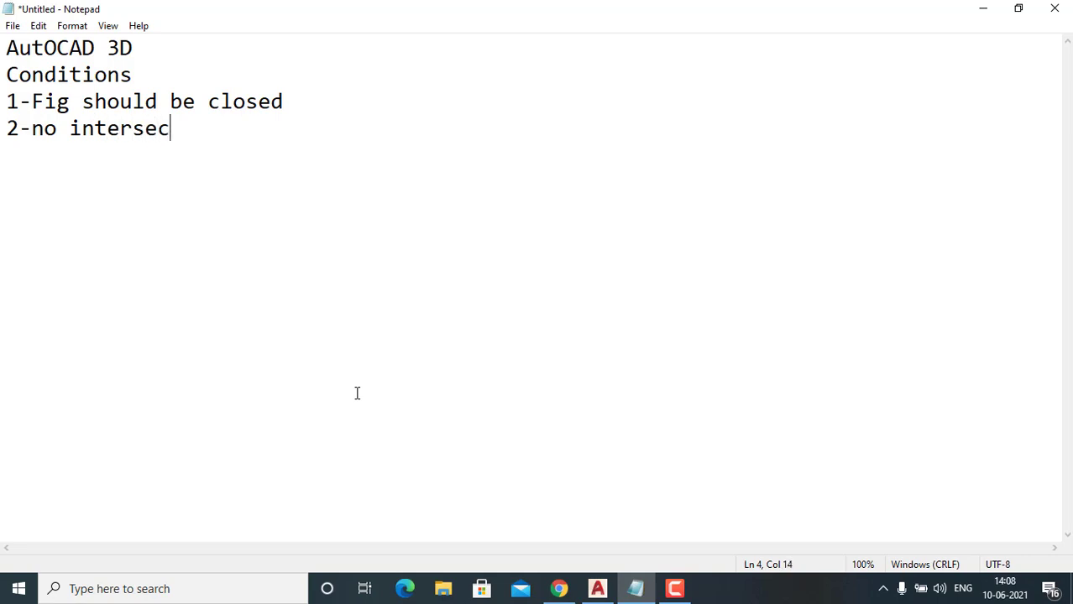
text(ting )
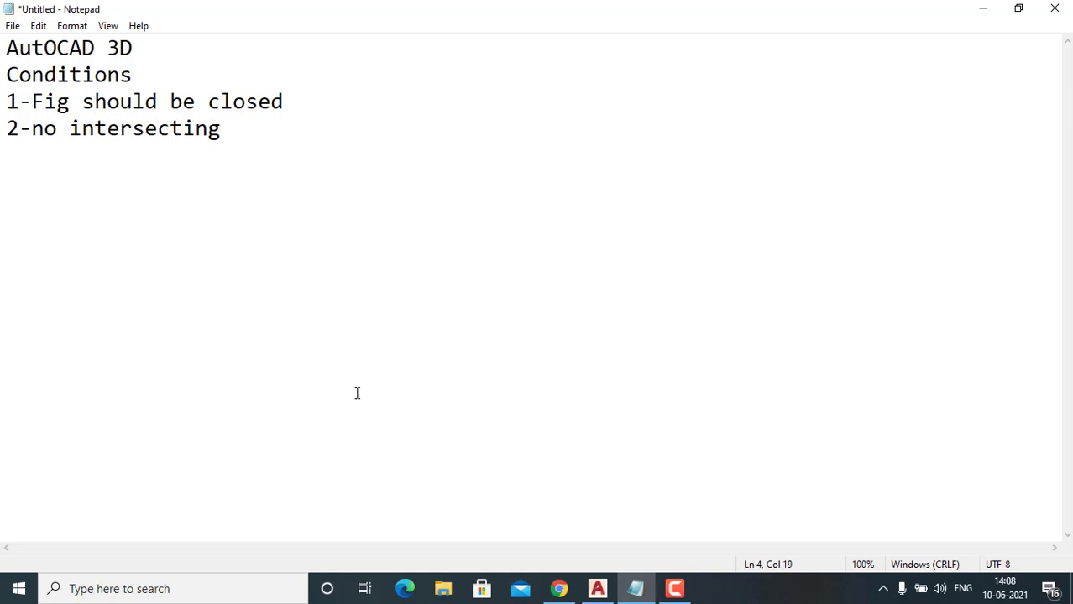
text(curve)
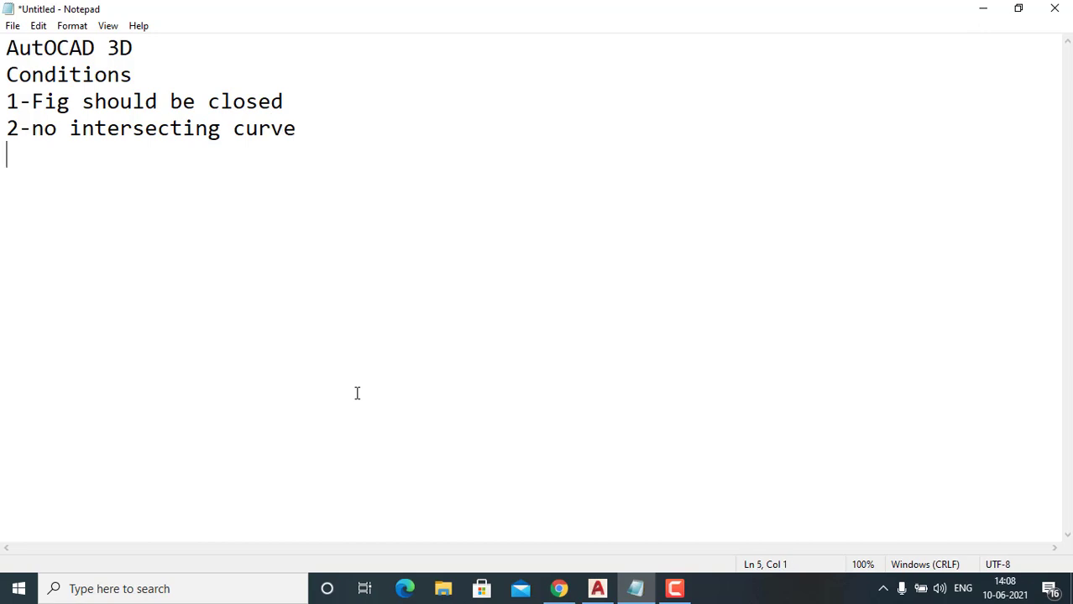
Add two more conditions on separate lines: "3-no overlapping curve" and "4-the fig should be in polyline ."
key(Return)
text(3-)
text(no over)
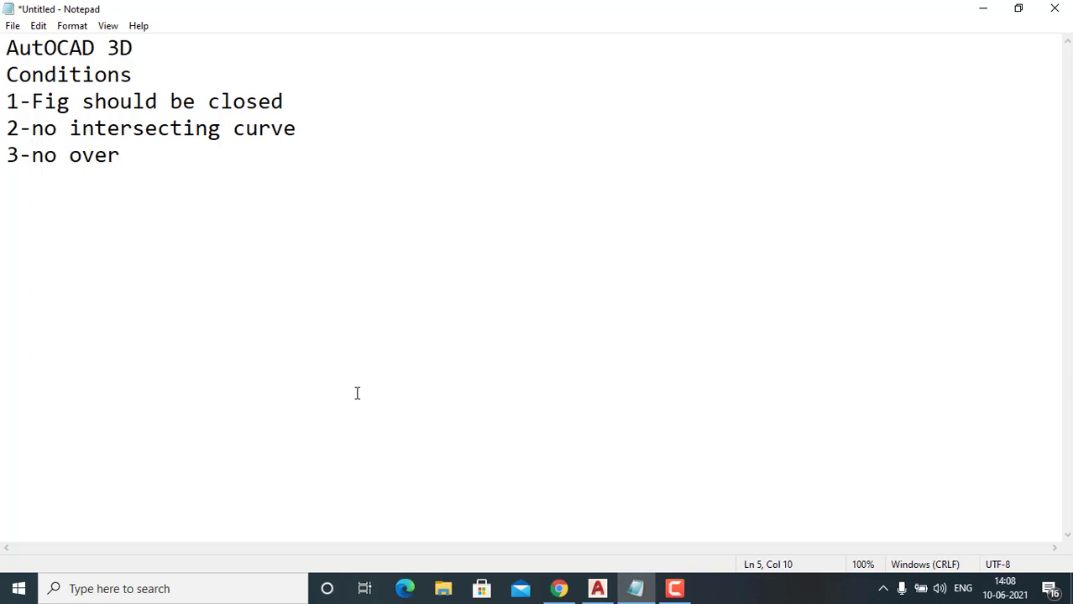
text(lappin)
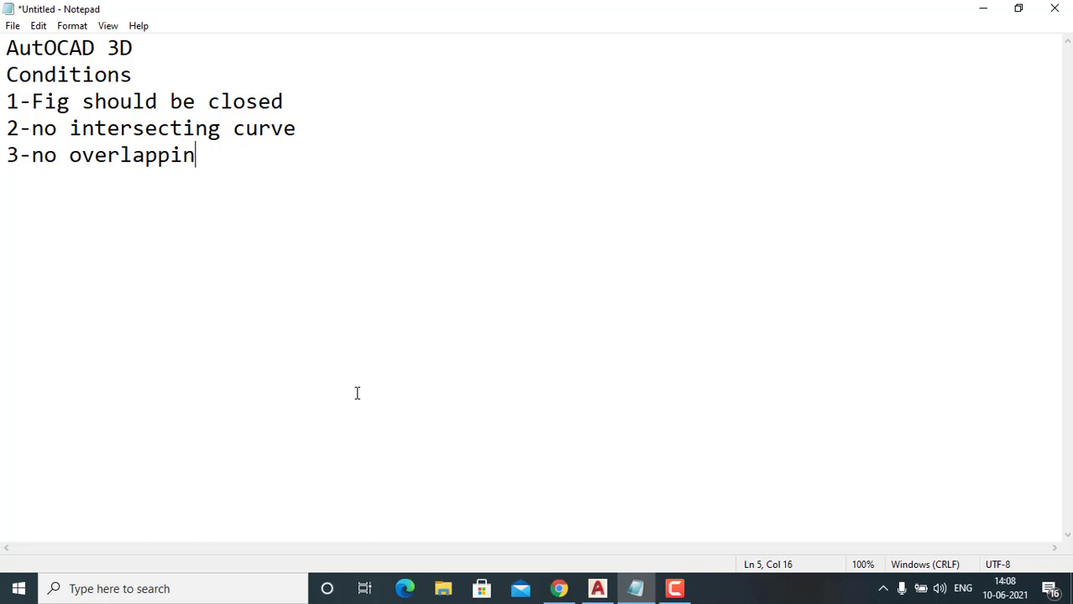
text(g curve)
key(Return)
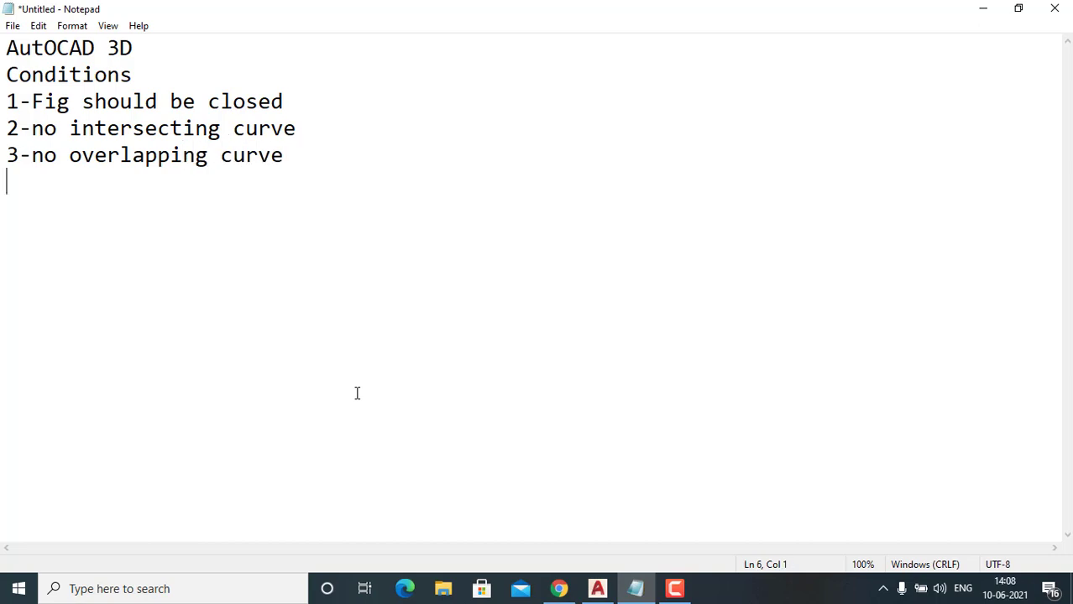
text(4-the )
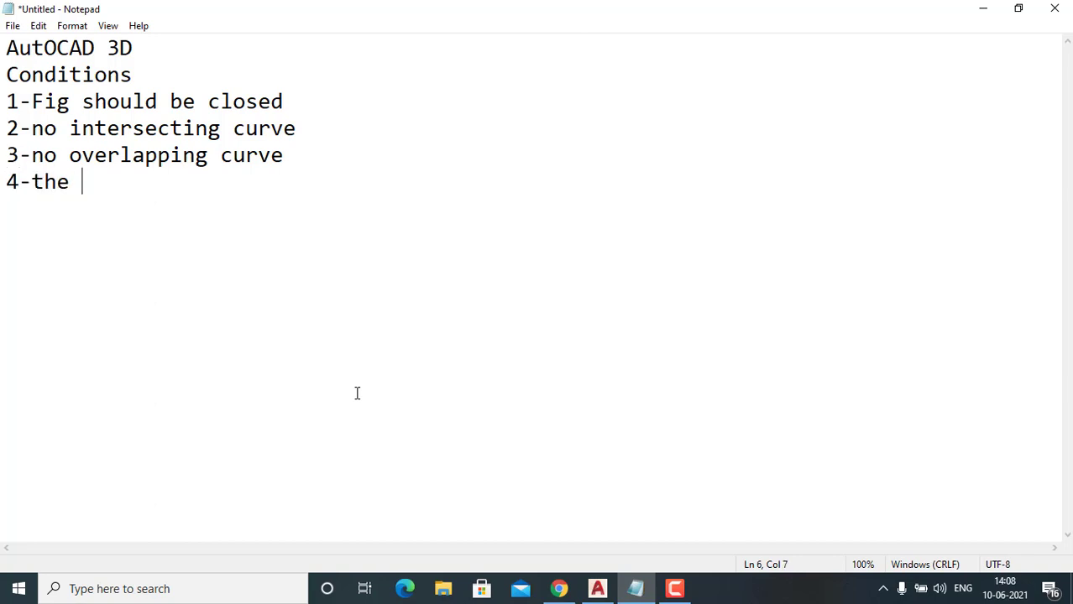
text(fig sh)
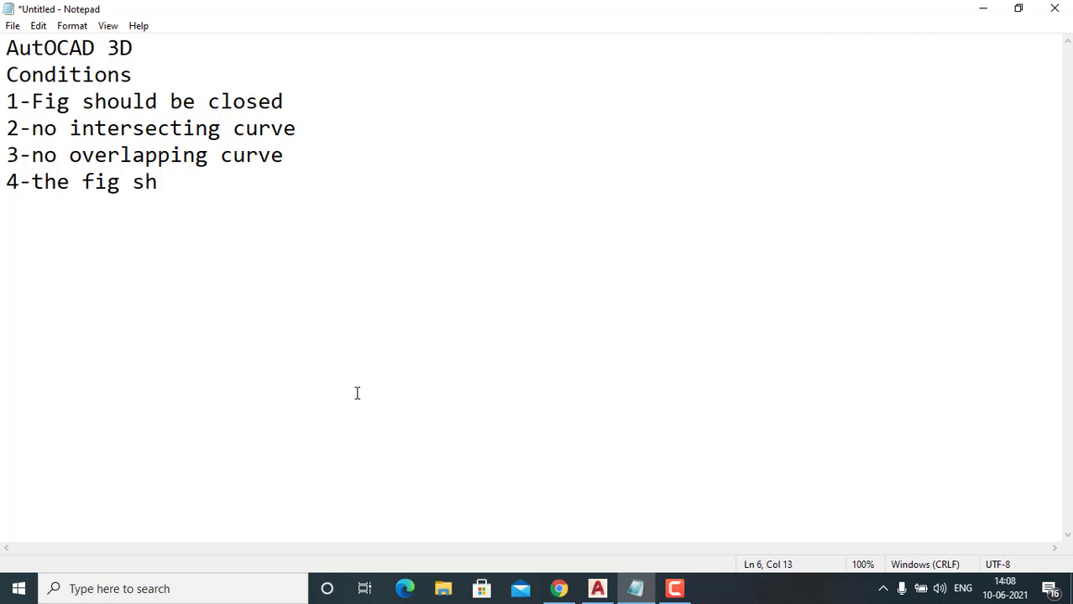
text(ould be in polyl)
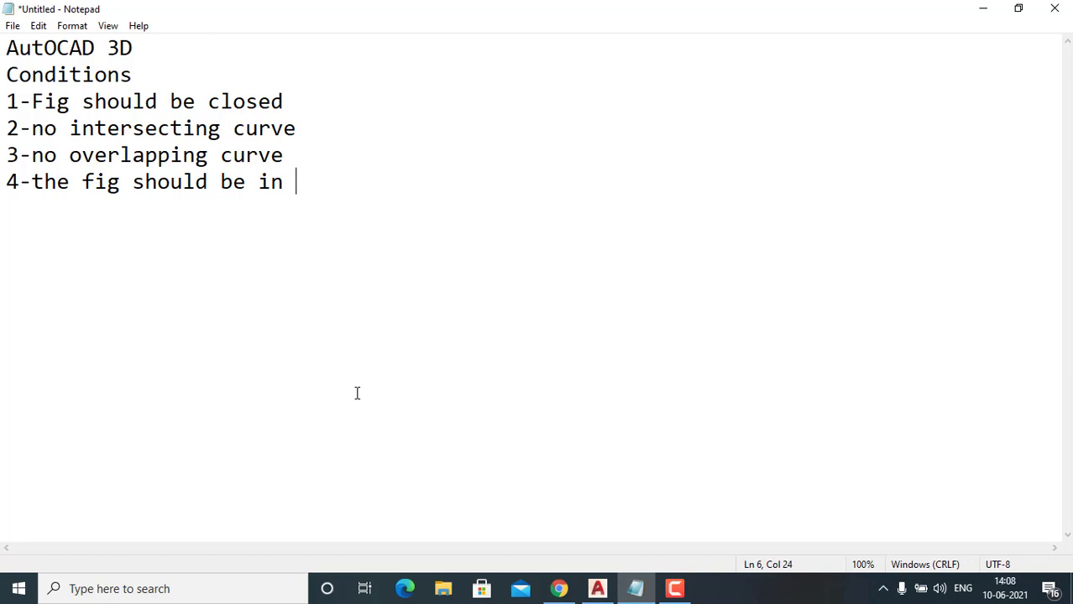
text(ine )
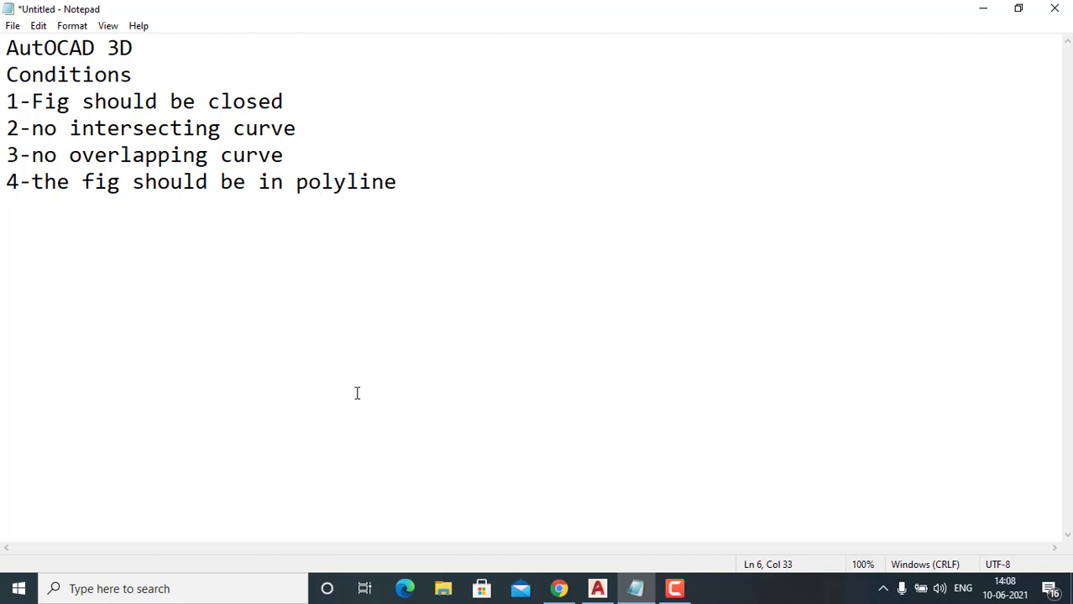
text(.)
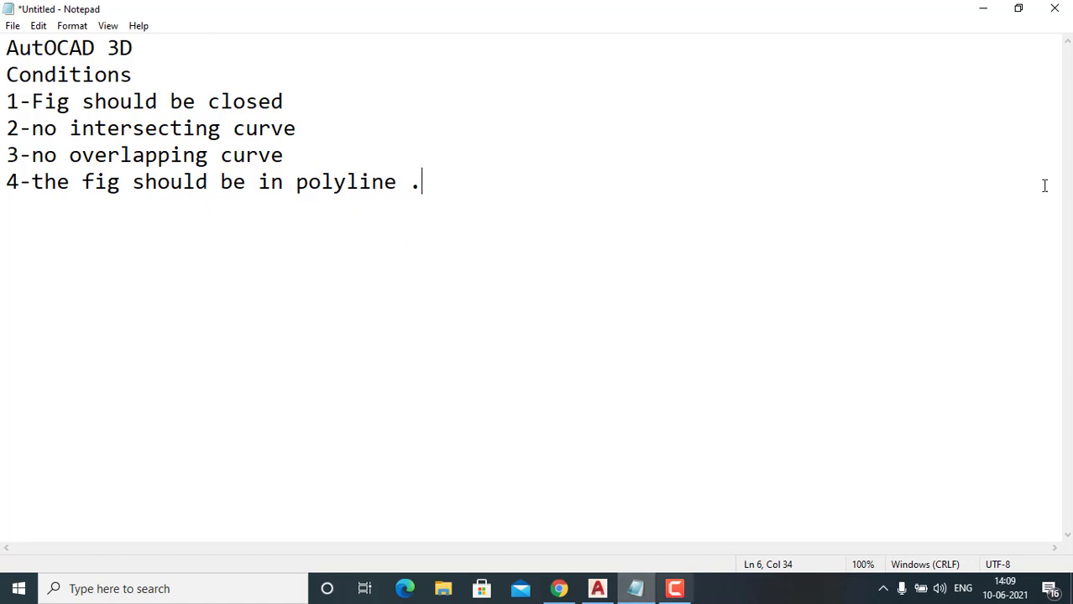
Switch to AutoCAD and change the workspace to 3D Modeling
click(982, 8)
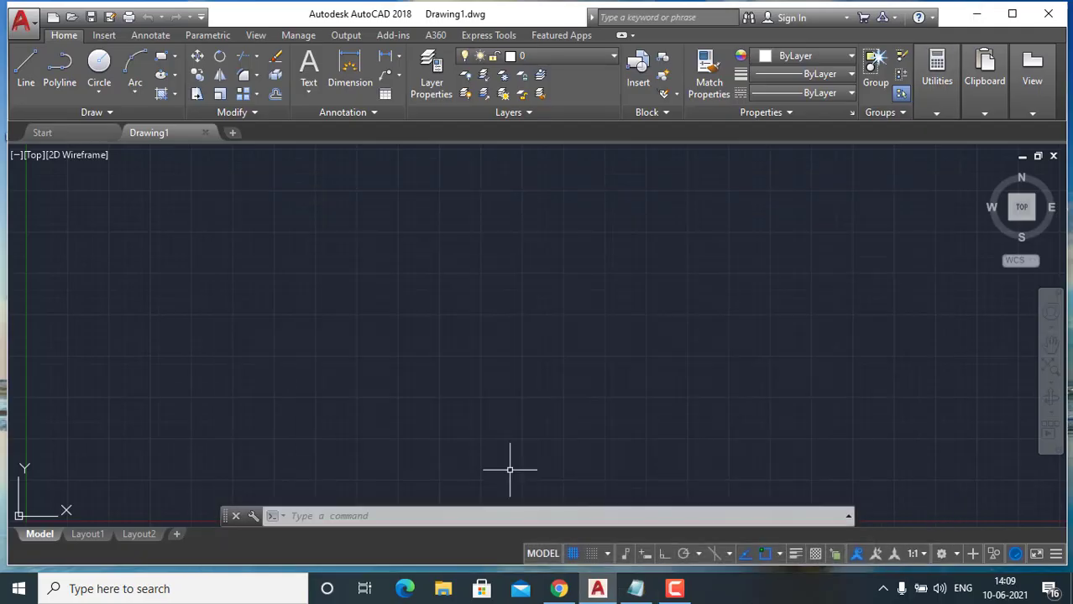
scroll(463, 447, down, 5)
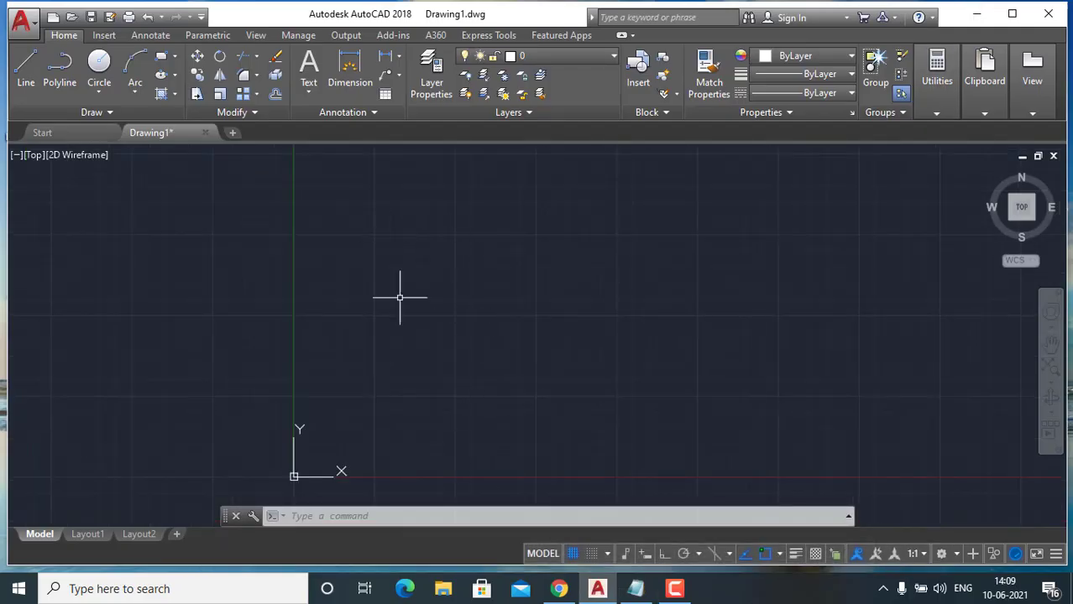
click(943, 554)
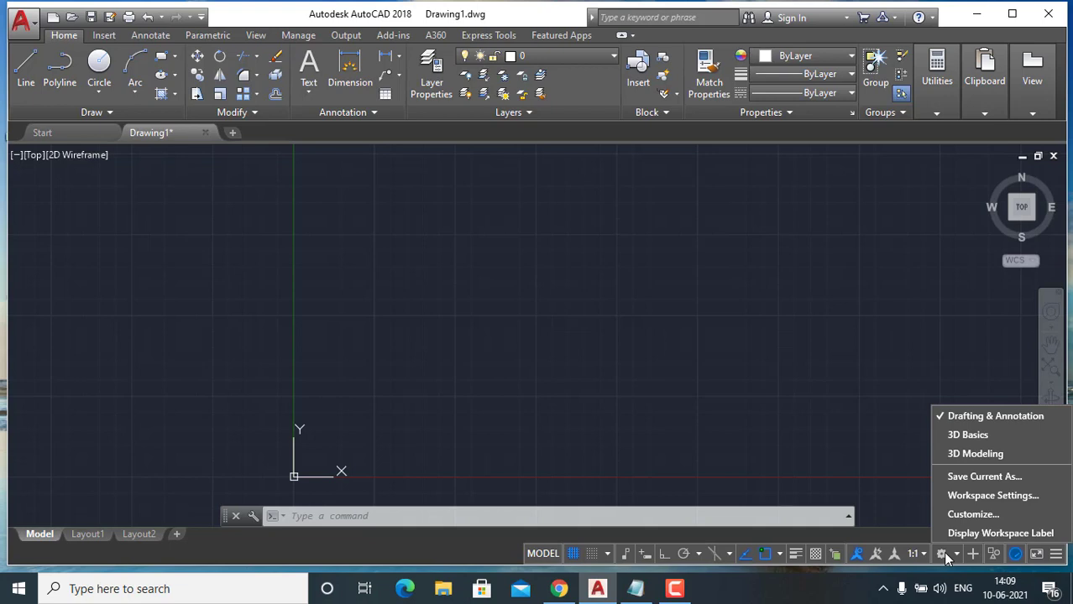
click(975, 453)
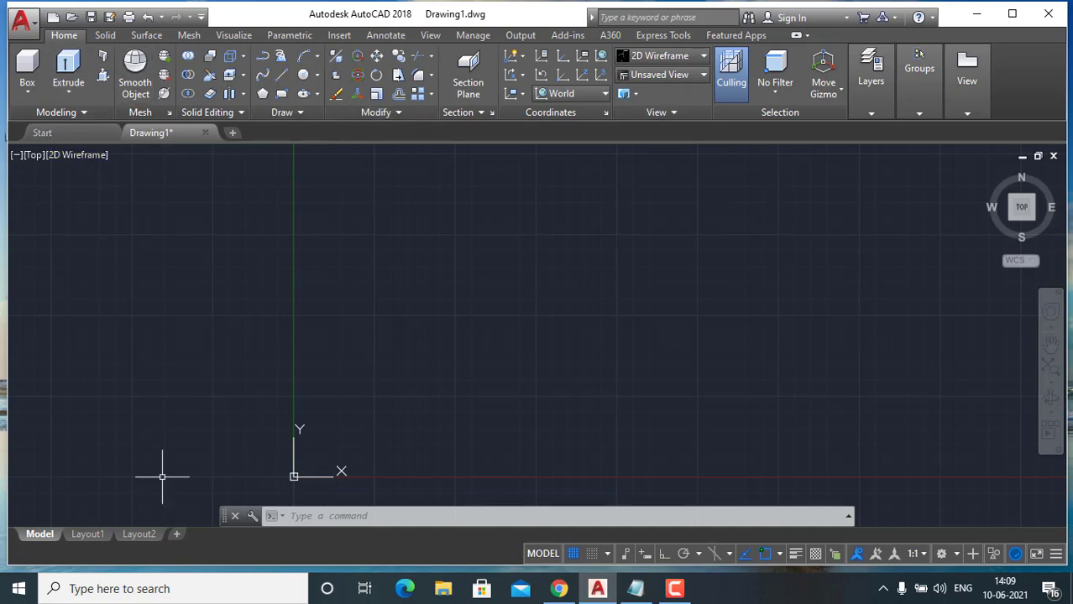
Set the viewport of the empty drawing to the SW Isometric view
click(37, 156)
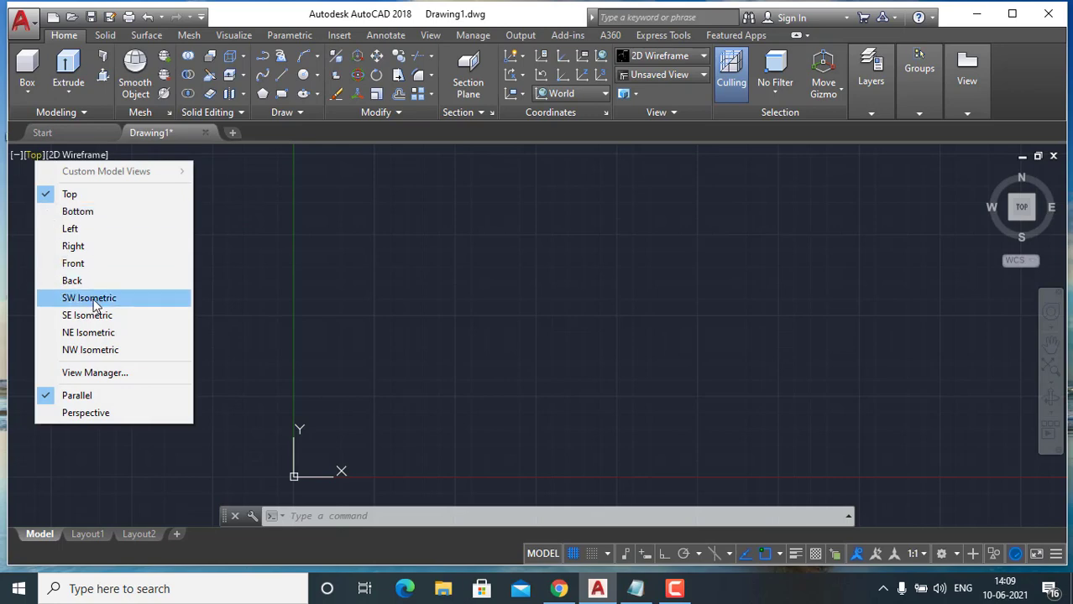
click(680, 282)
click(25, 162)
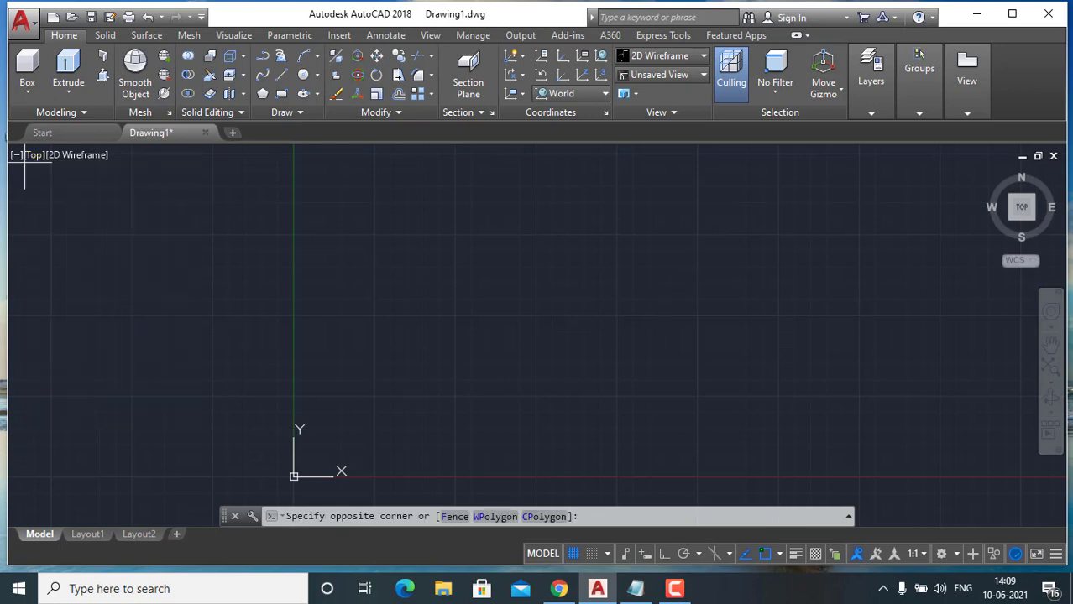
click(801, 302)
click(988, 173)
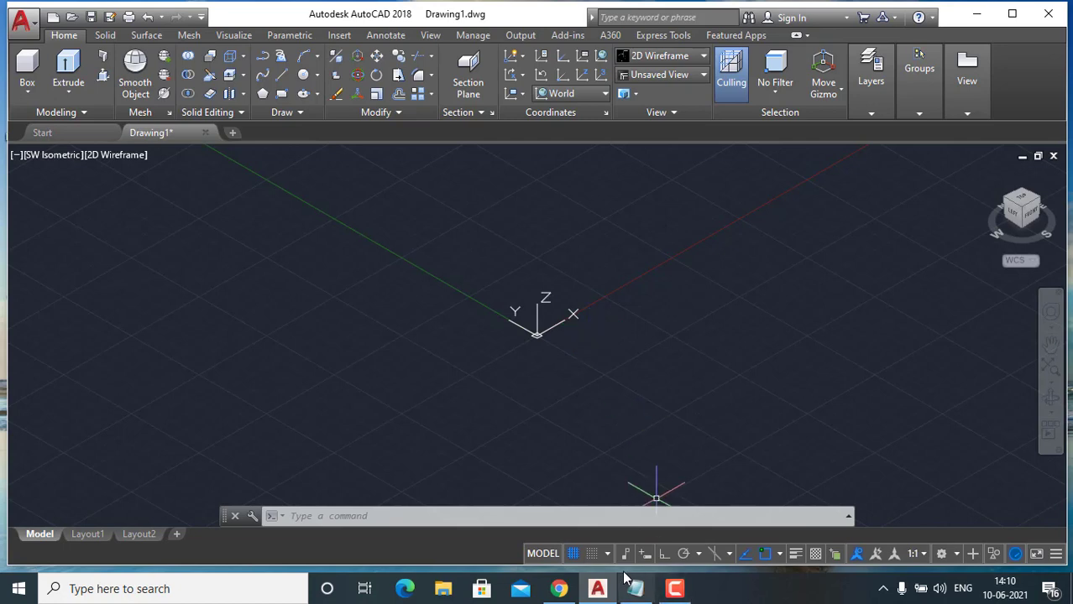
click(674, 590)
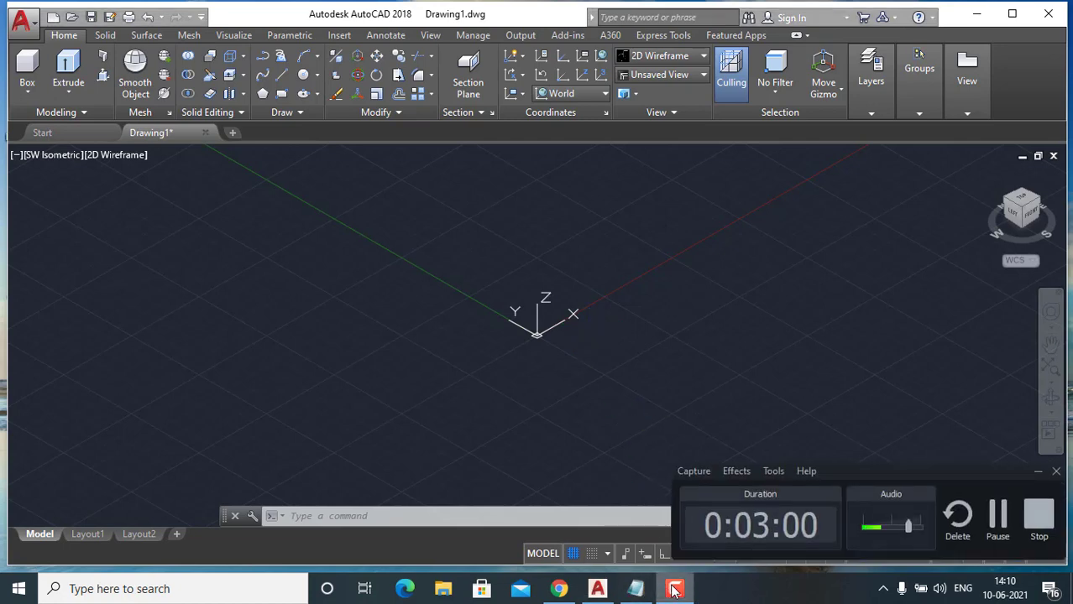
click(674, 590)
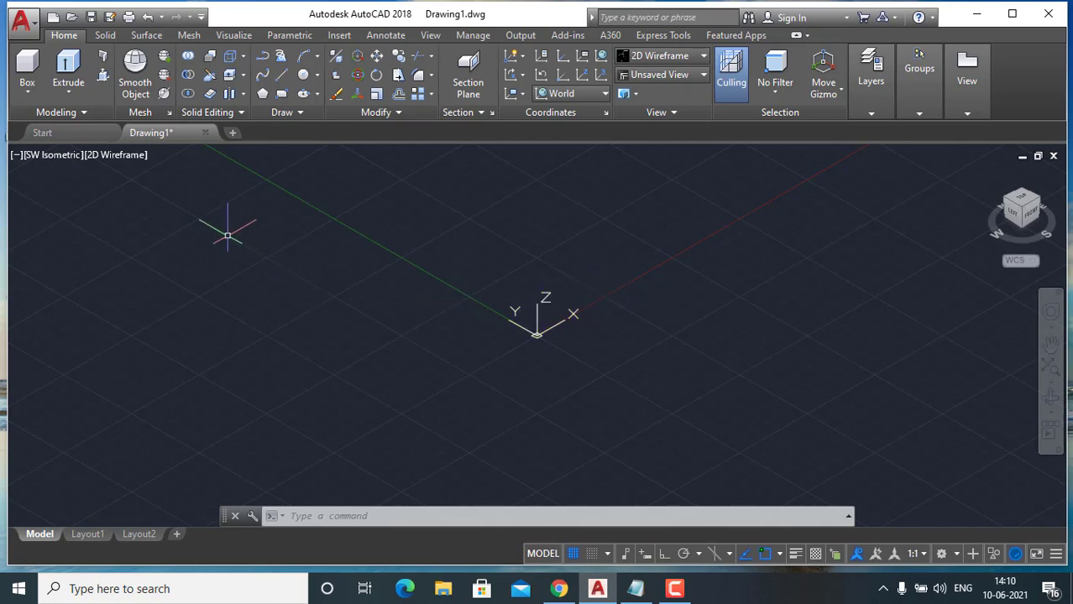
Set the viewport's visual style to Realistic
click(138, 159)
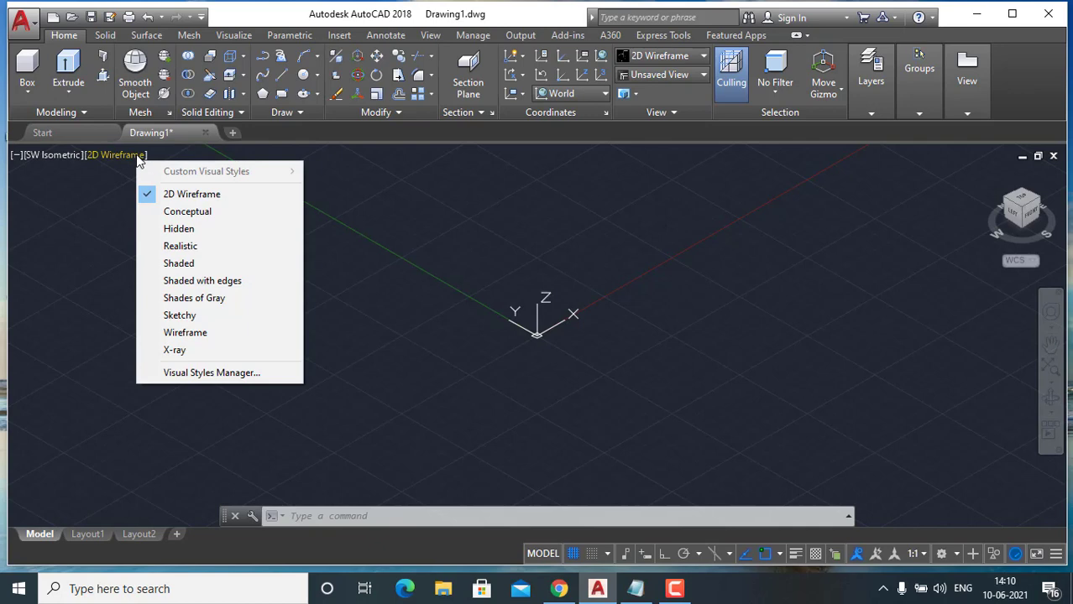
click(195, 246)
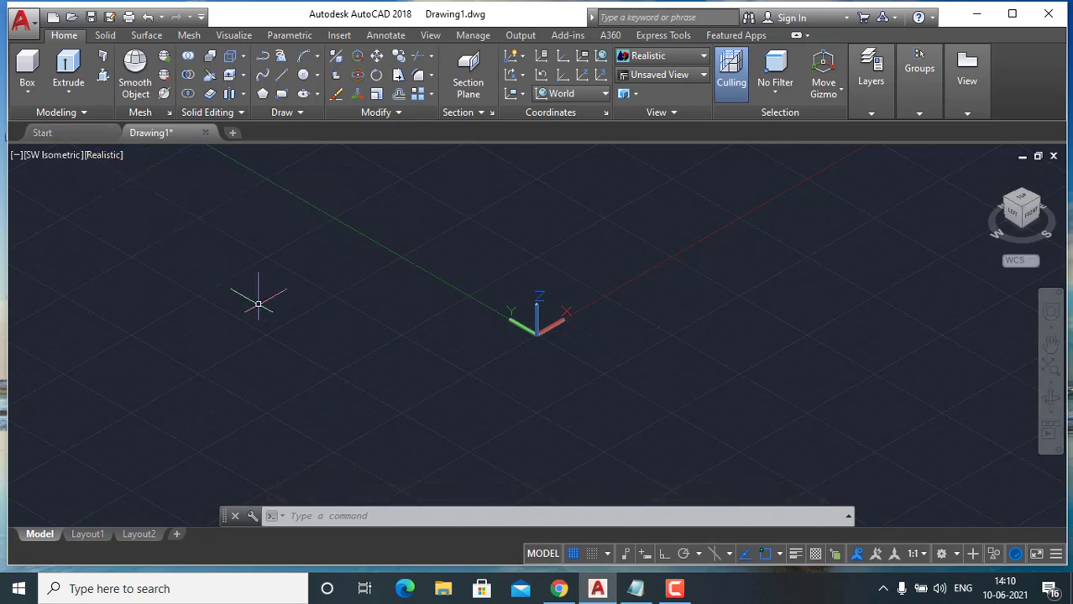
Create a solid box near the origin with length 10, width 20 and height 10
scroll(388, 456, down, 5)
middle_drag(497, 448, 434, 376)
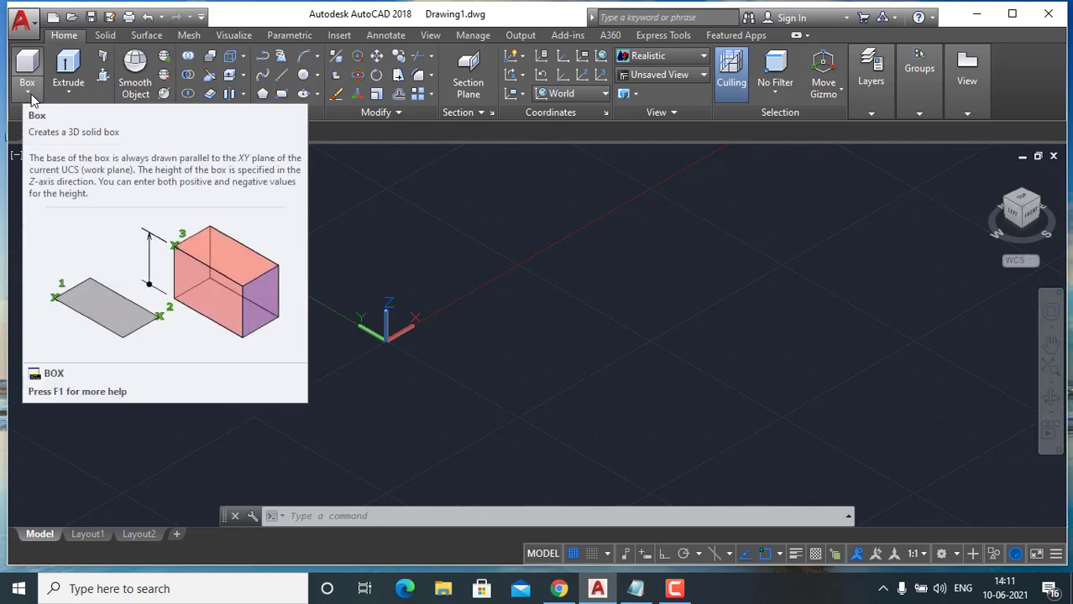
click(27, 94)
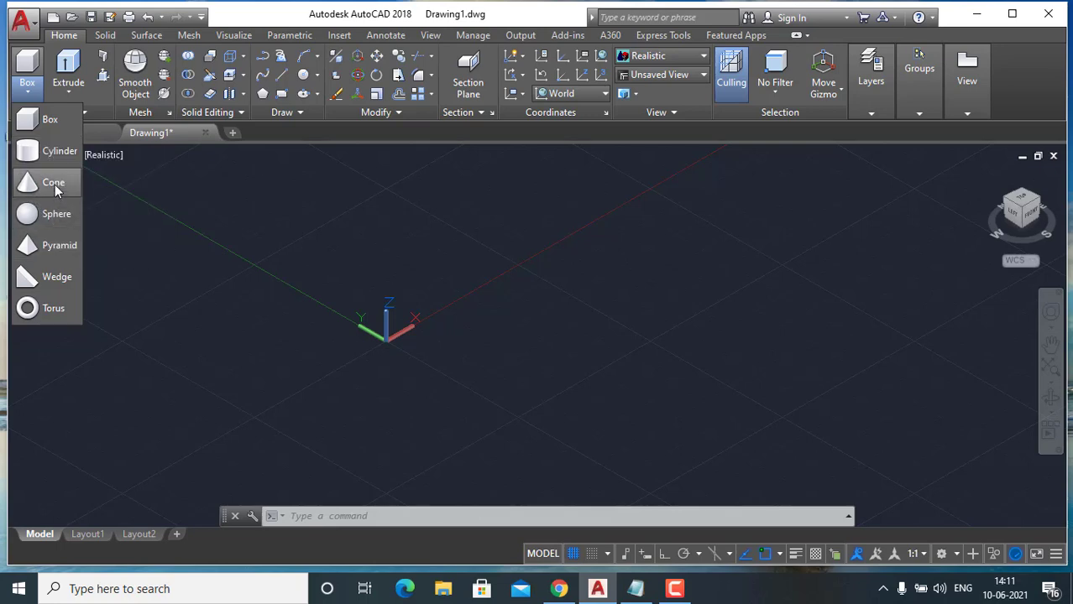
click(37, 126)
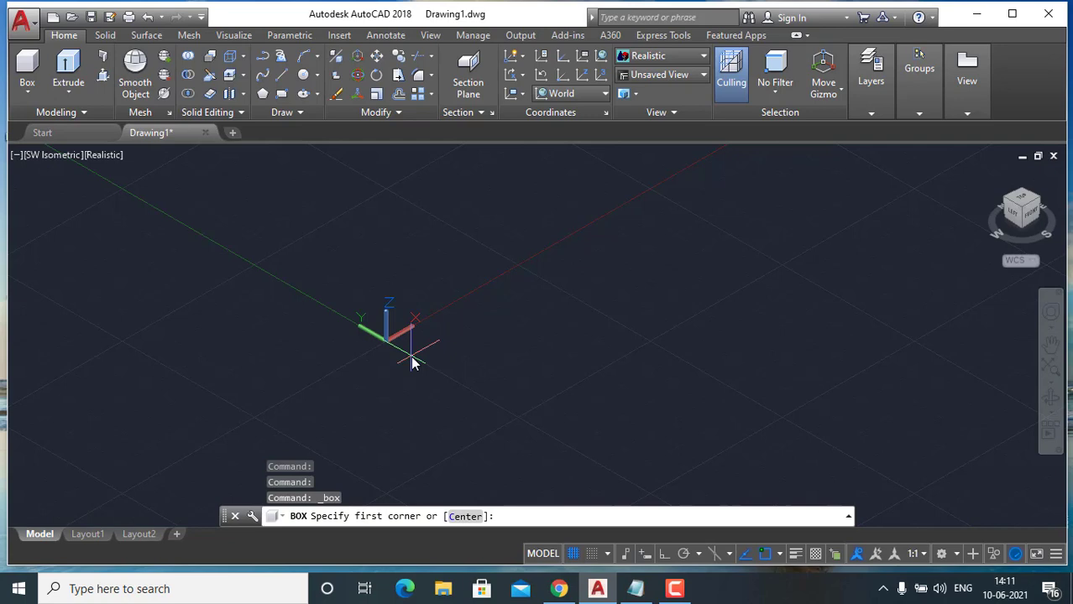
click(480, 342)
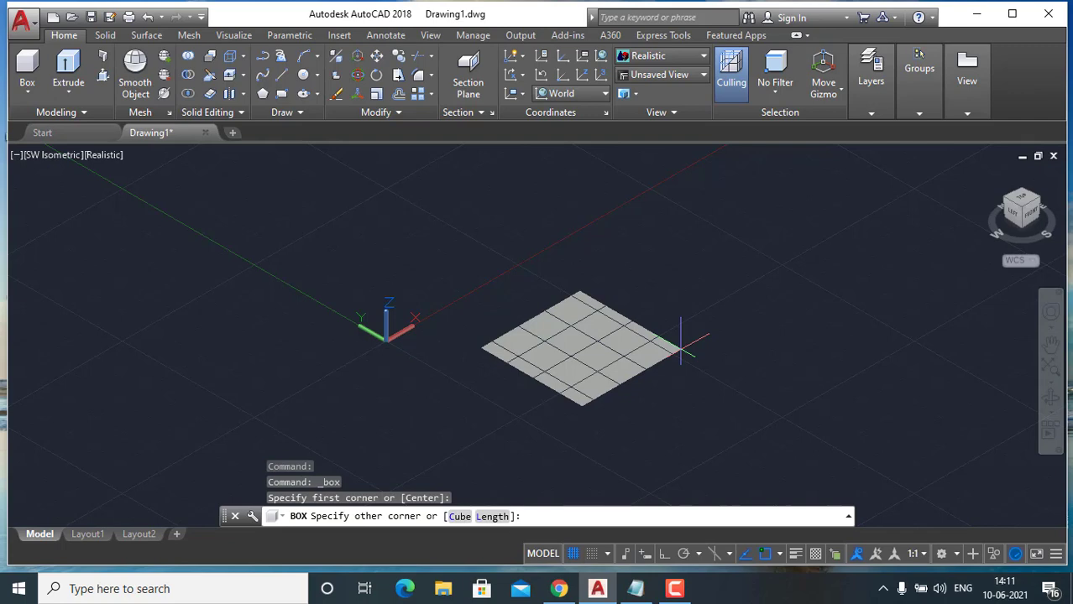
text(l)
key(Return)
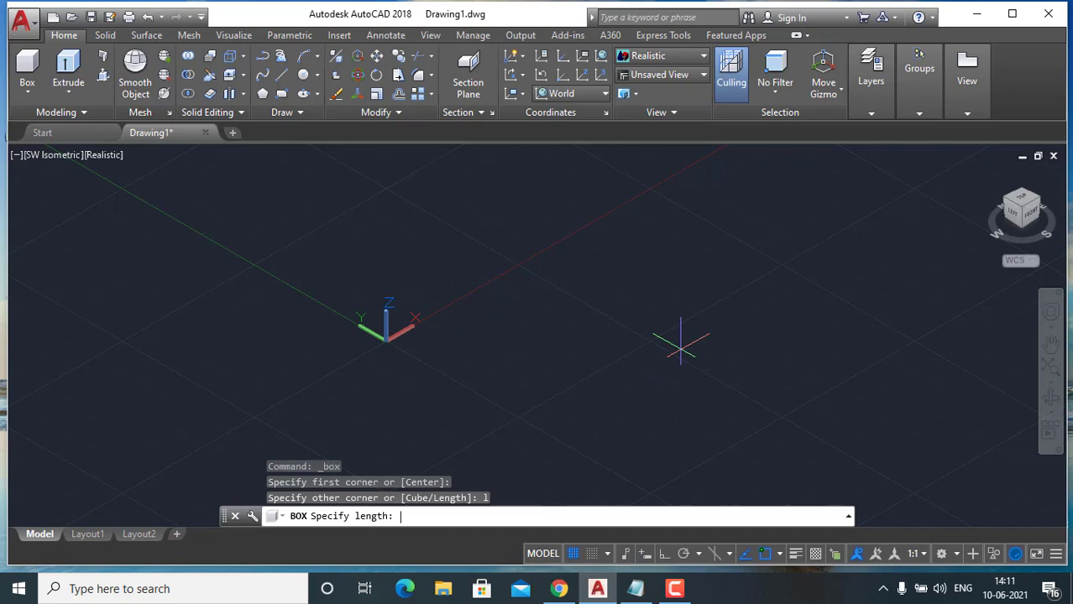
text(10)
key(Return)
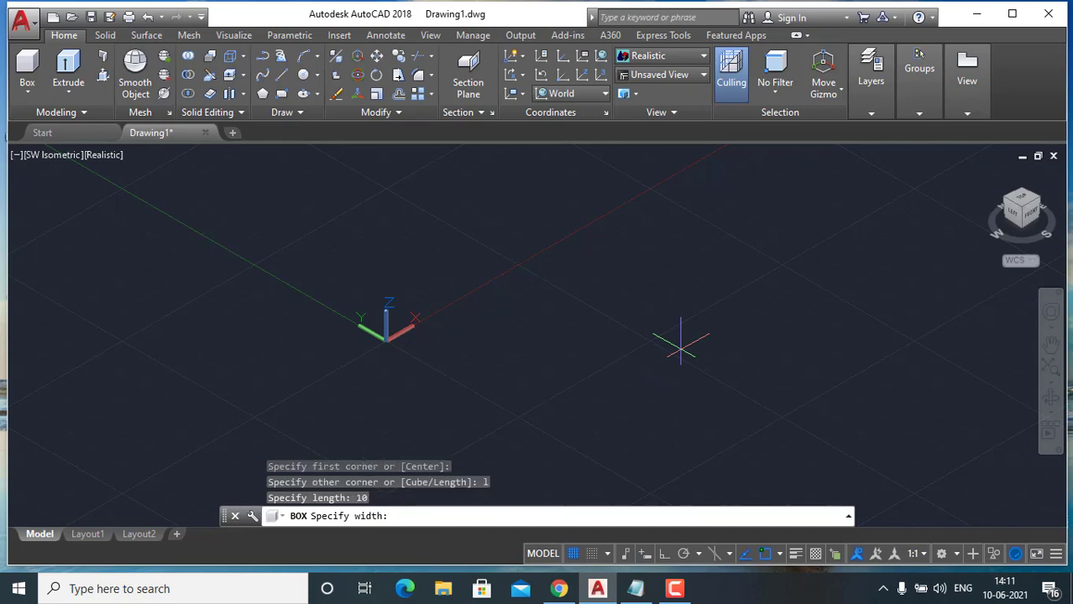
text(20)
key(Return)
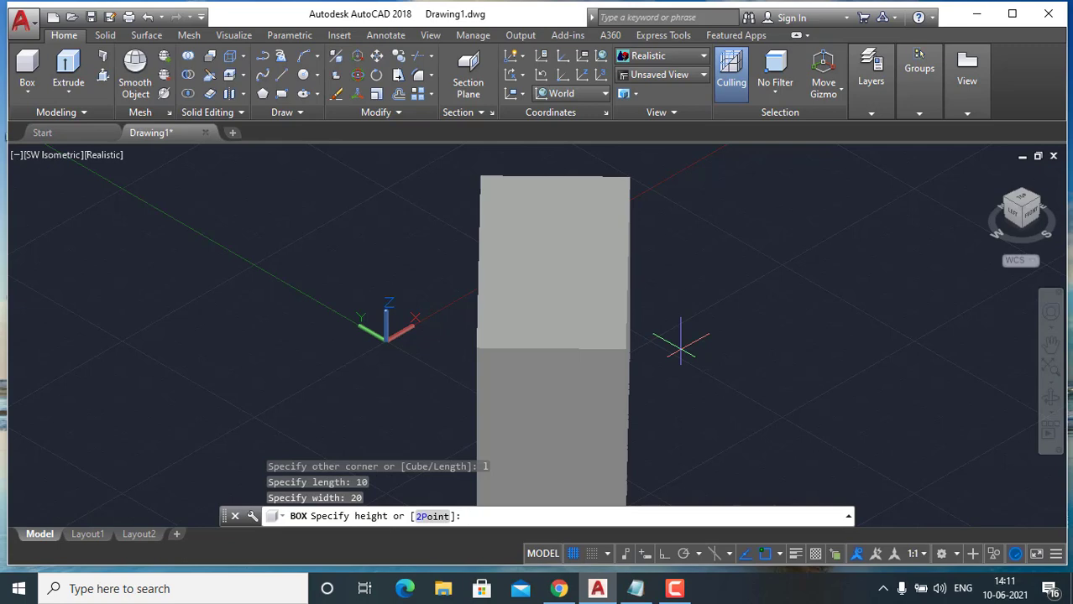
key(Return)
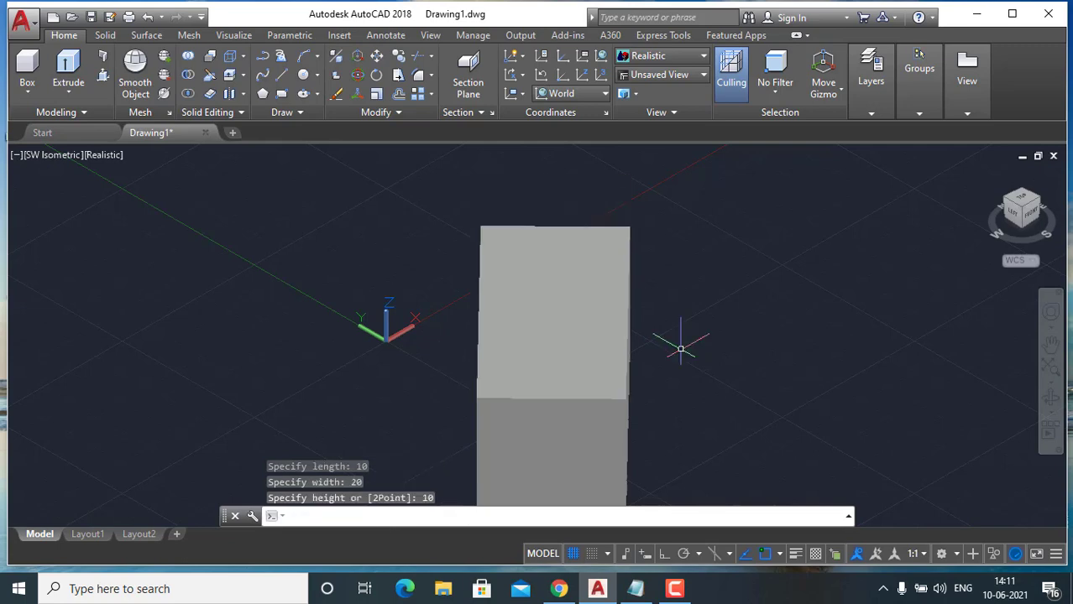
Orbit around the solid box to examine its faces from the back and sides
scroll(671, 332, down, 2)
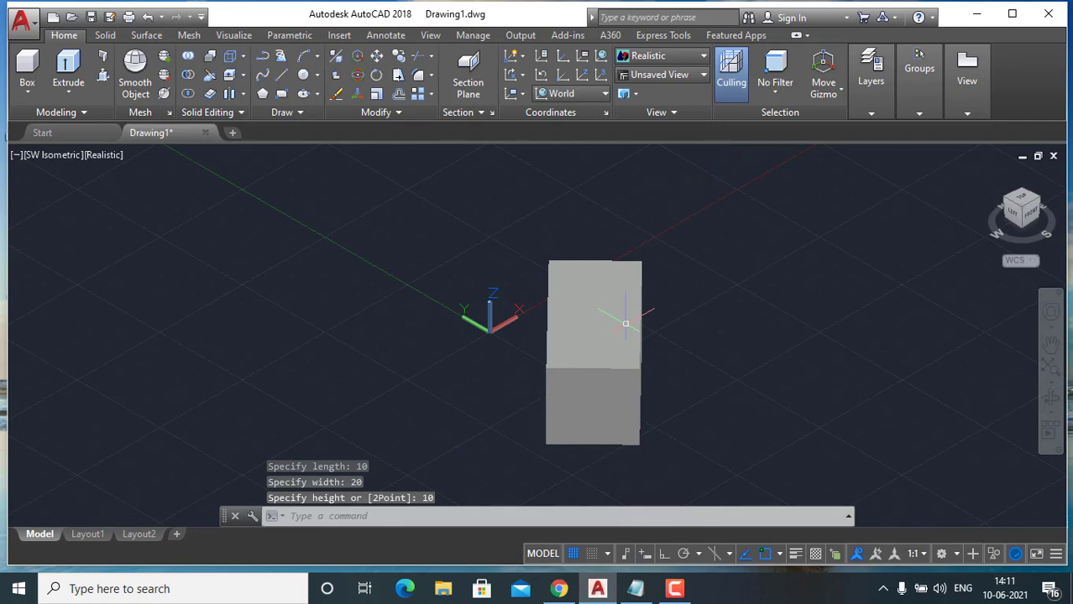
middle_drag(625, 324, 643, 361)
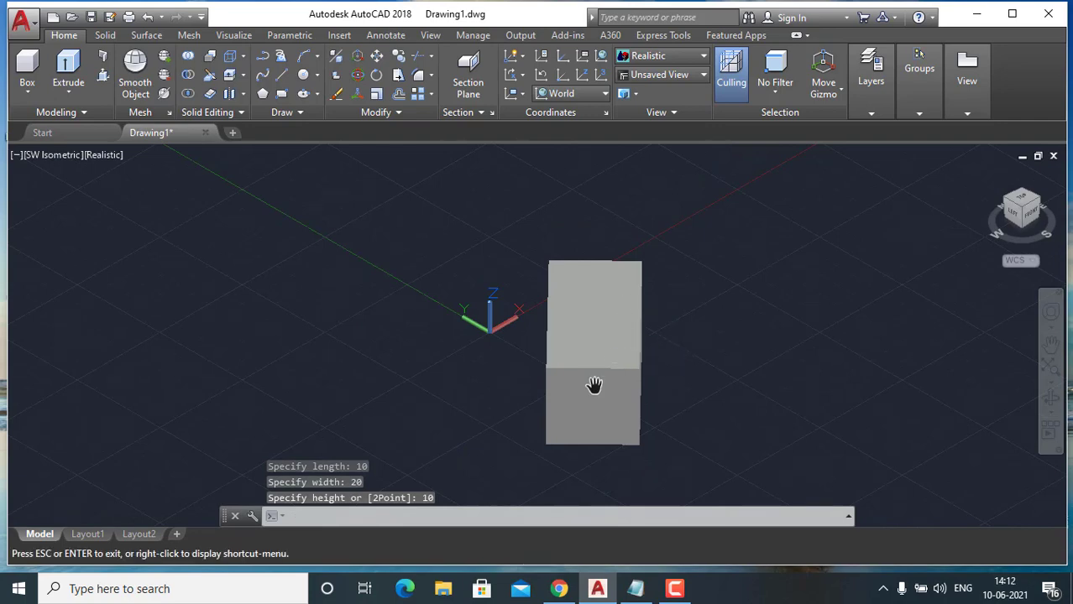
middle_drag(647, 398, 669, 374)
drag(666, 376, 564, 350)
key(Escape)
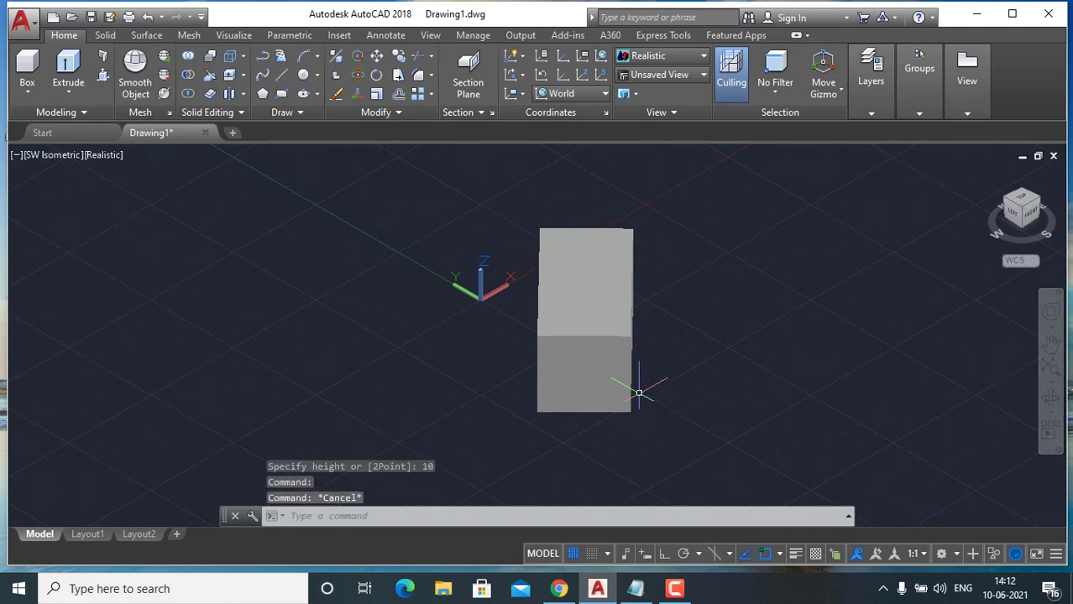
shift+middle_drag(637, 388, 839, 382)
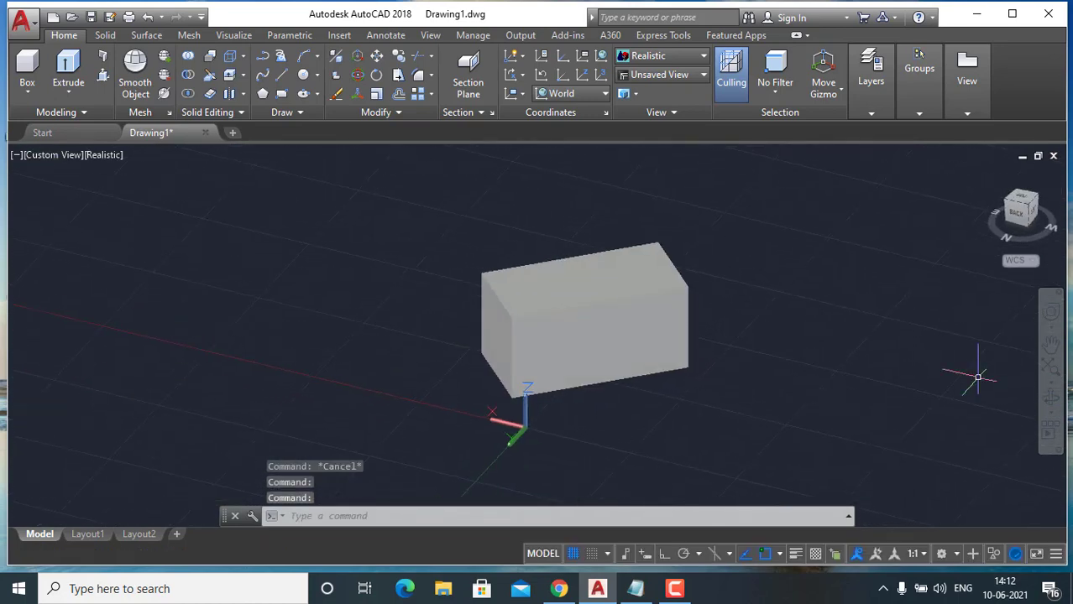
click(1050, 401)
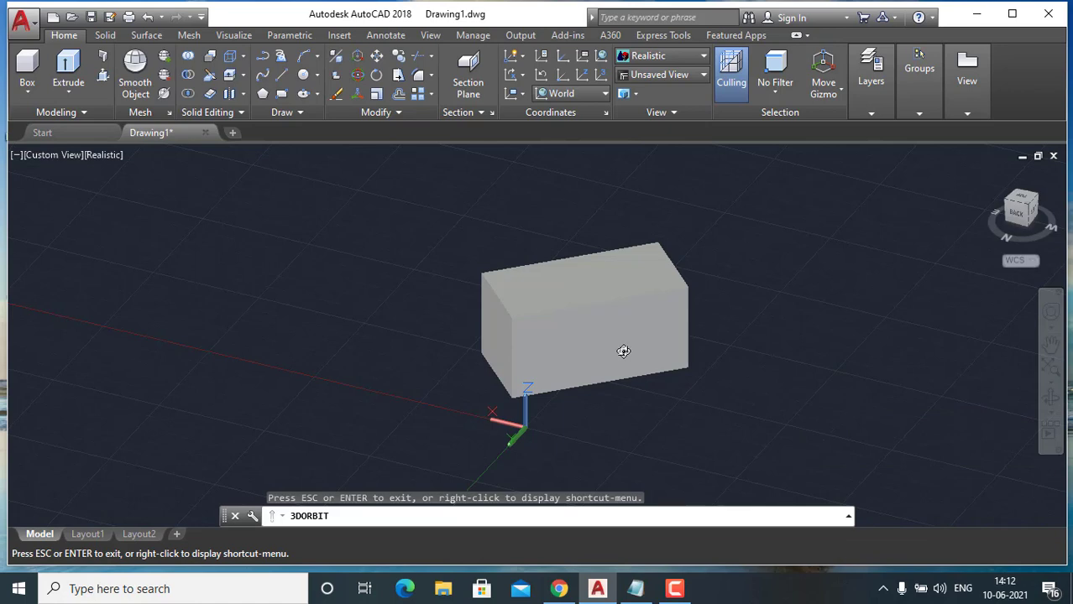
drag(599, 383, 656, 368)
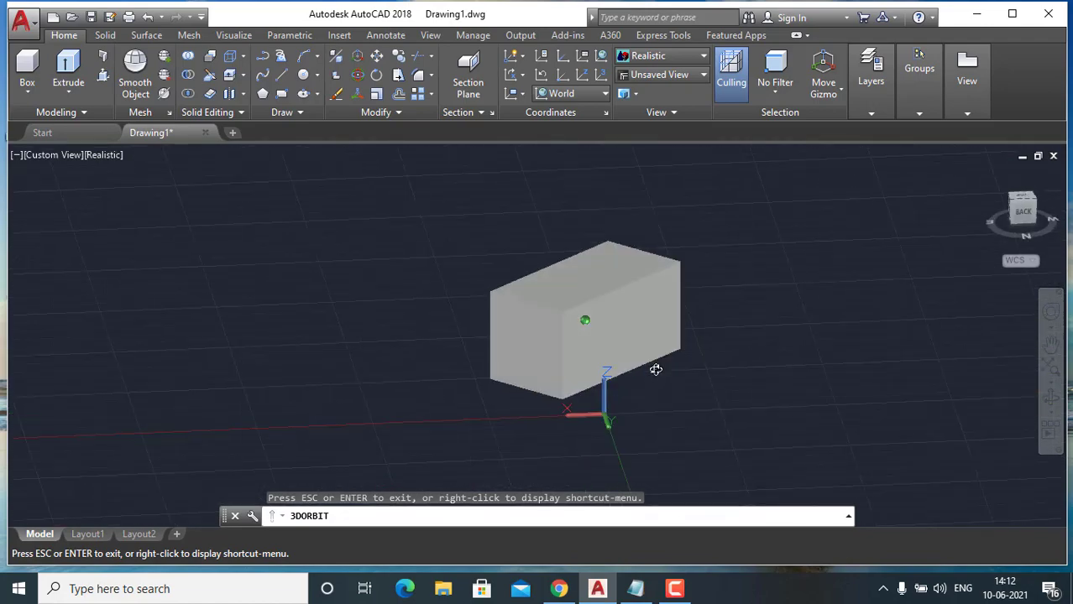
key(Escape)
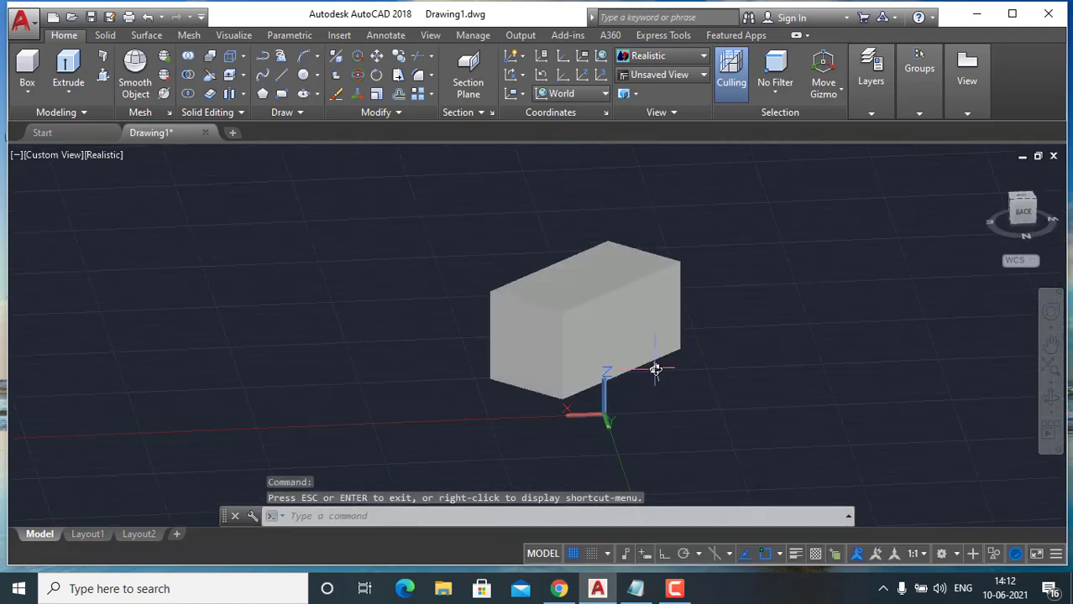
Create a solid cylinder on the box's positive X side, picking its base centre, radius and height freehand so it stands taller than the box
click(27, 87)
click(57, 158)
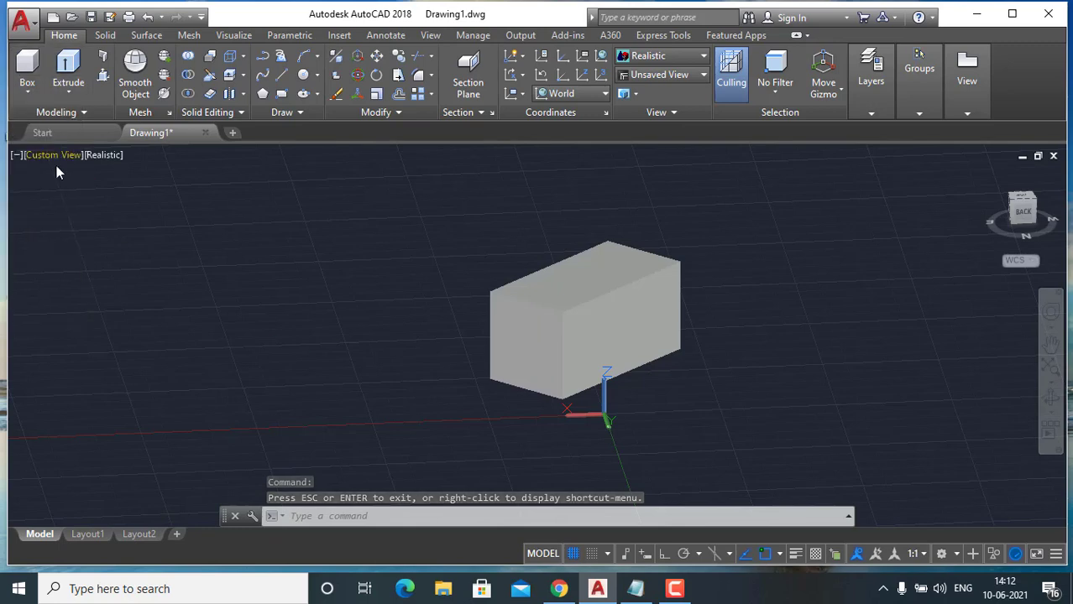
click(274, 366)
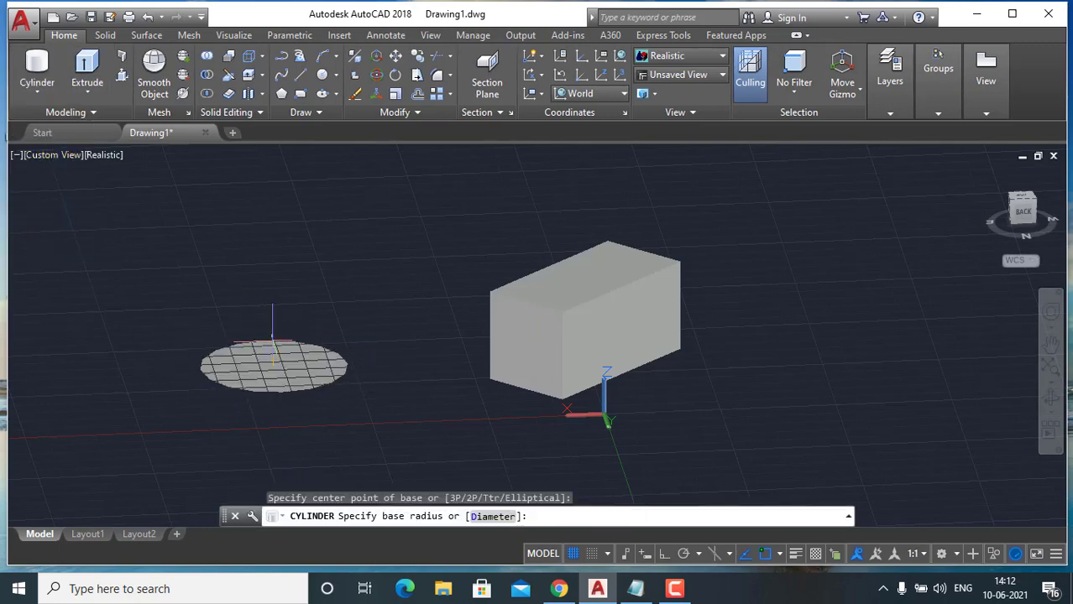
click(256, 331)
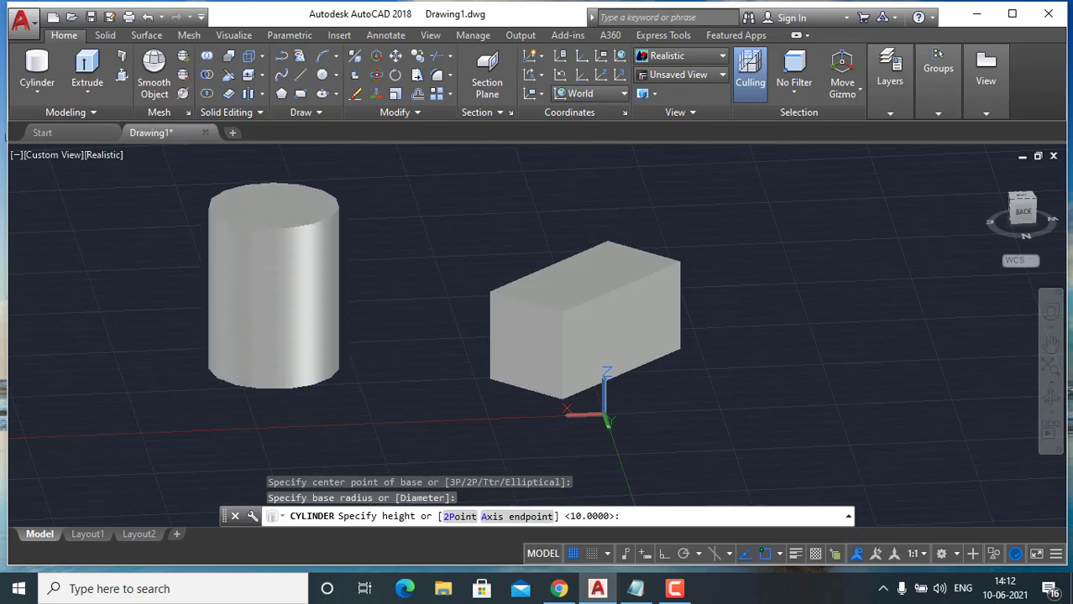
click(292, 202)
shift+middle_drag(412, 297, 402, 334)
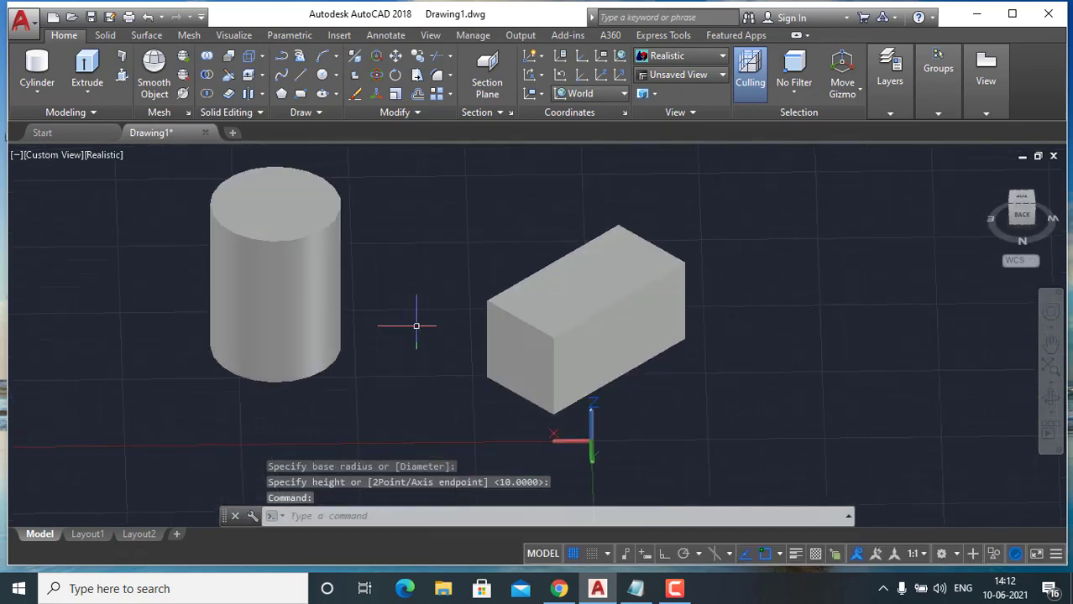
scroll(453, 324, down, 4)
scroll(444, 310, up, 2)
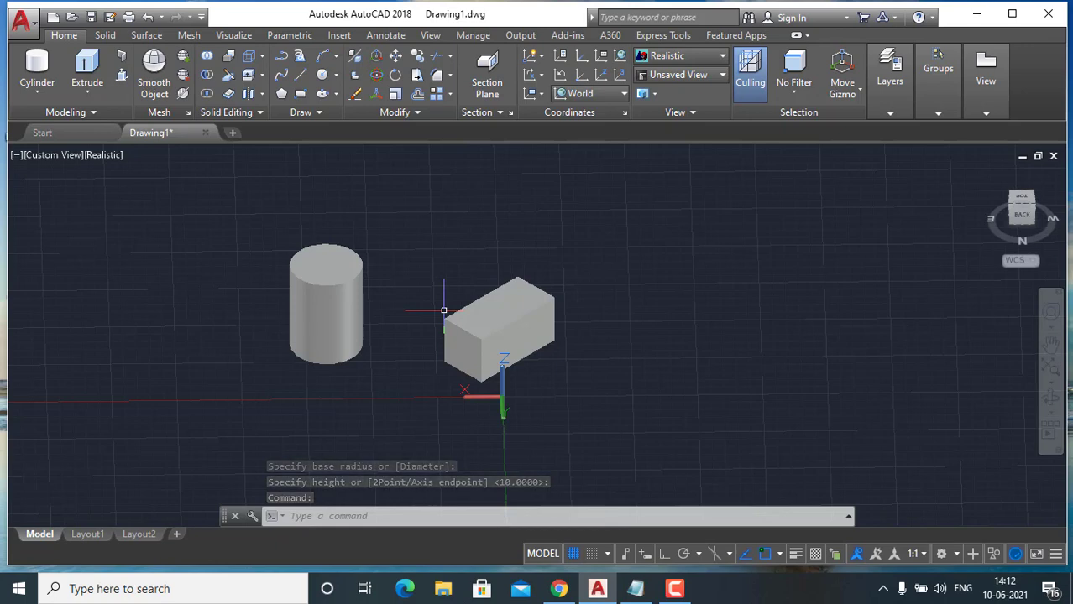
click(676, 597)
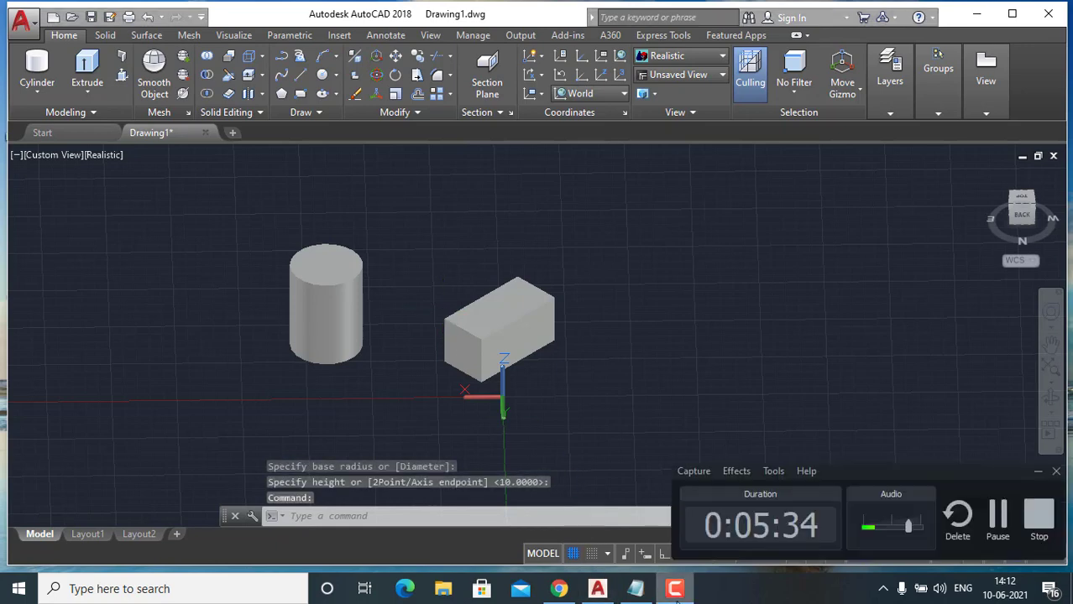
click(677, 600)
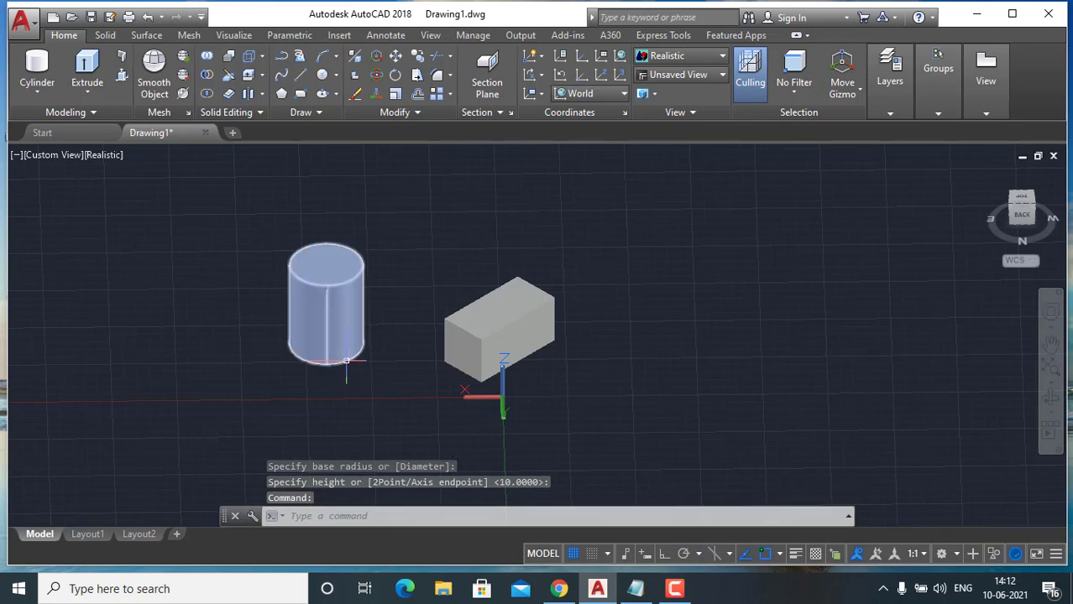
scroll(403, 347, down, 3)
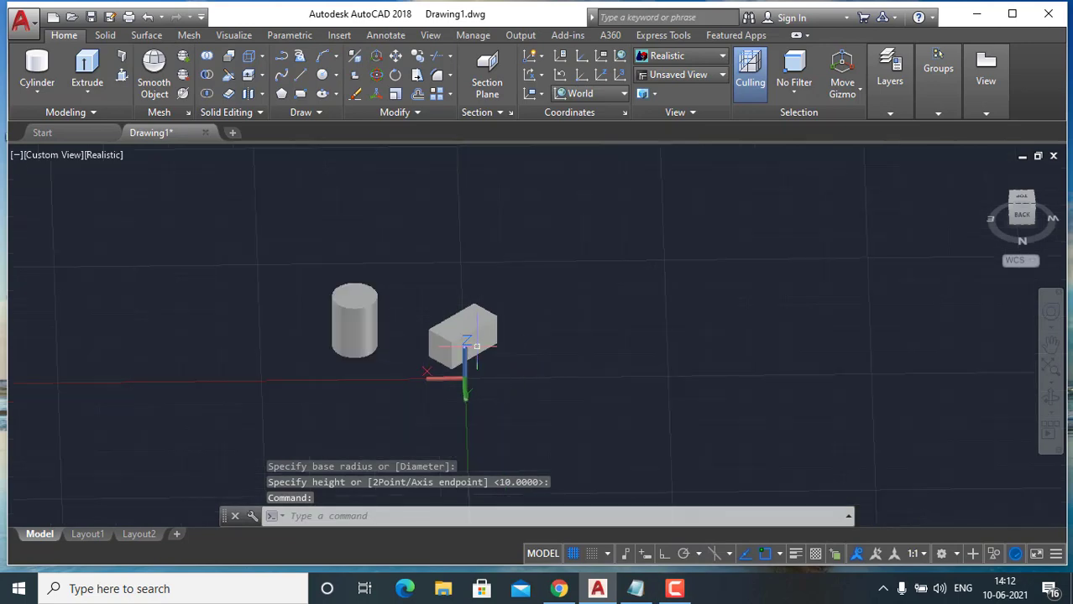
middle_drag(331, 337, 522, 300)
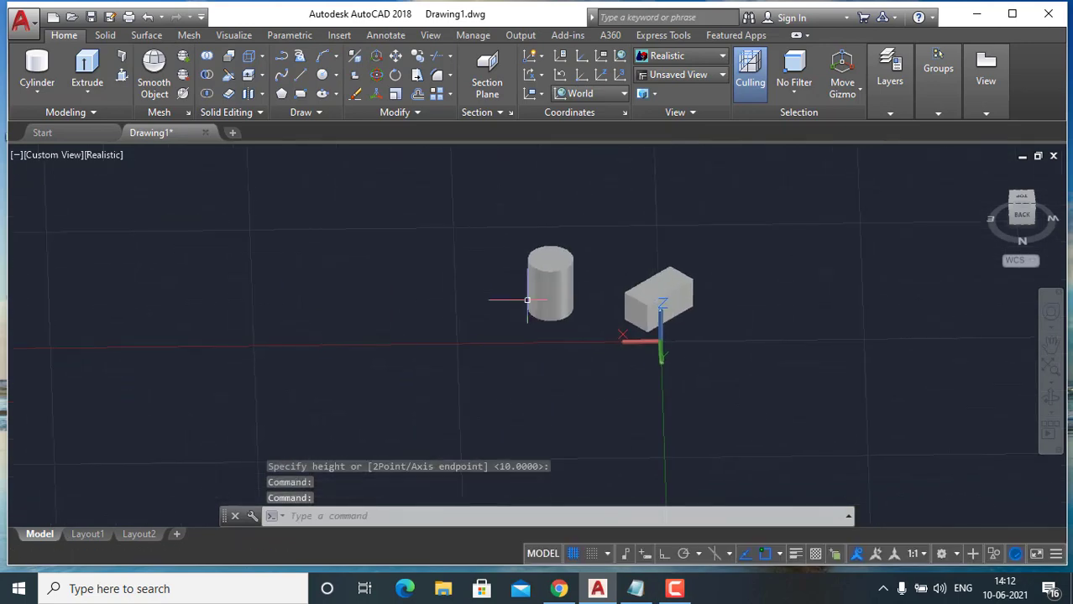
Switch to Notepad and, after two blank lines below the conditions, add the lines "Extrude command" and "Ext enter"
click(636, 588)
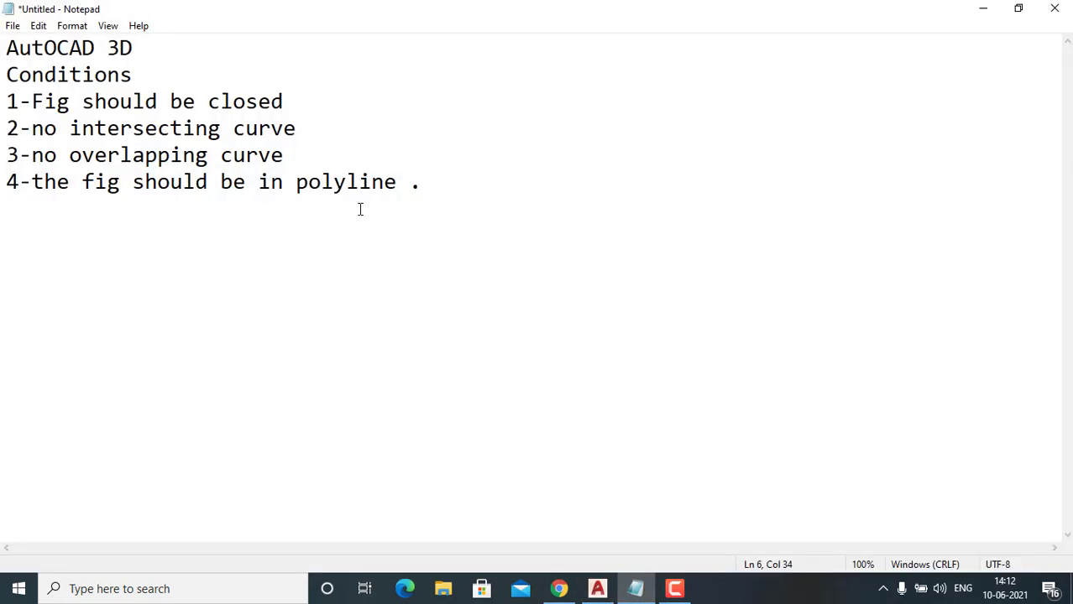
key(Return)
key(Return)
key(Return)
text(Extrude )
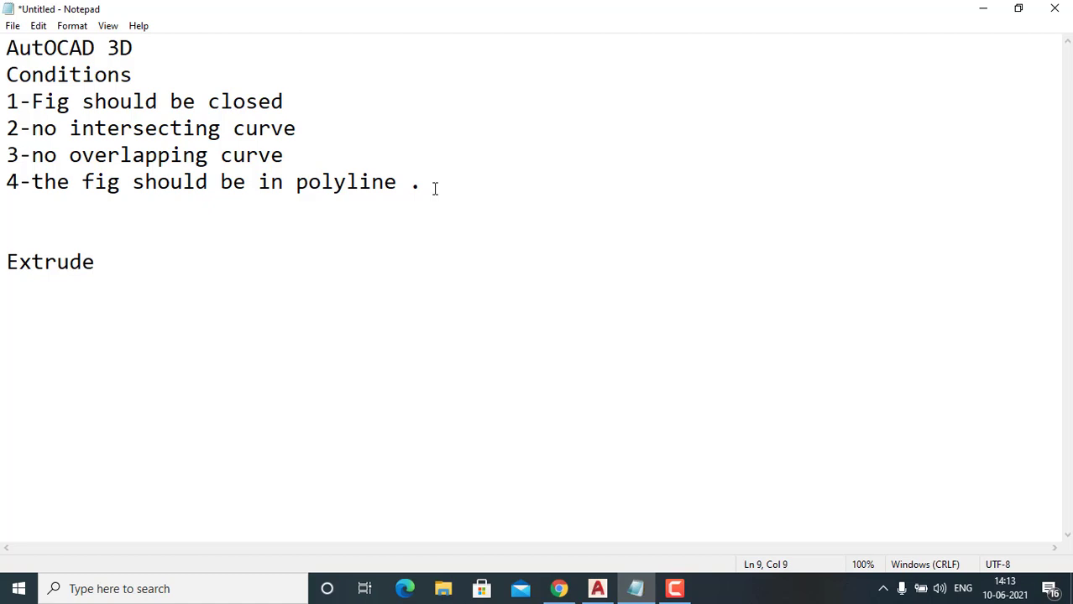
text(coo)
key(BackSpace)
text(mmand)
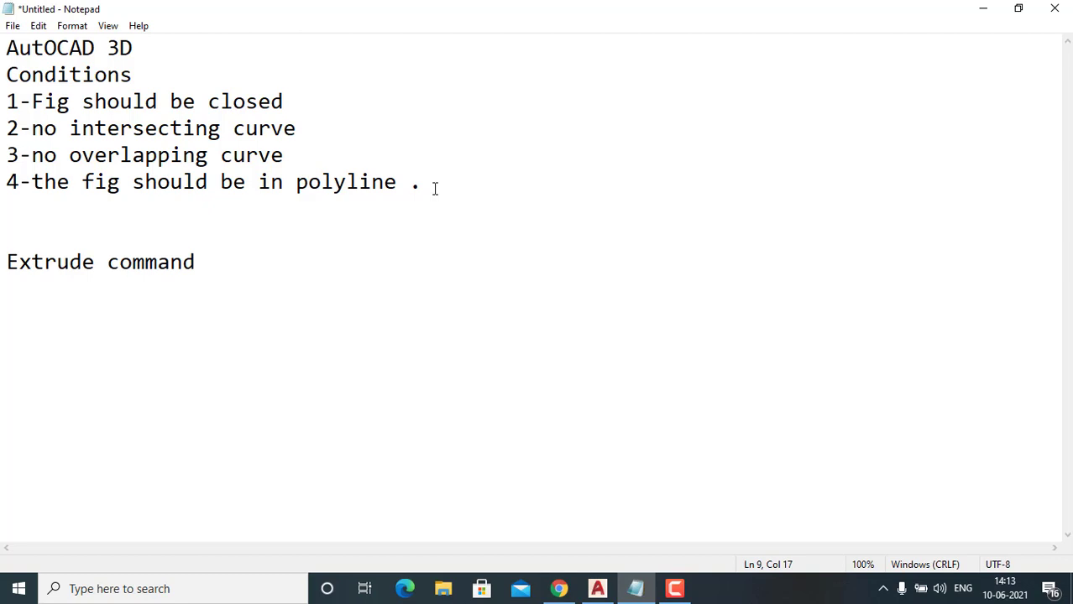
key(Return)
text(Ext enter)
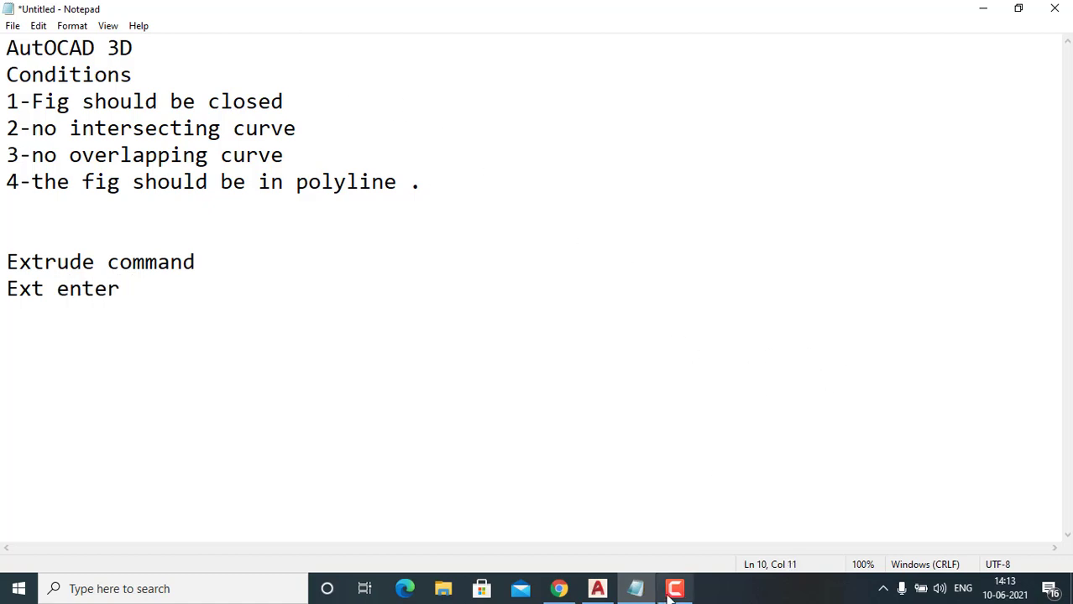
Switch to AutoCAD and draw a long, narrow rectangle beside the X axis, on the far side of the cylinder from the box
click(599, 591)
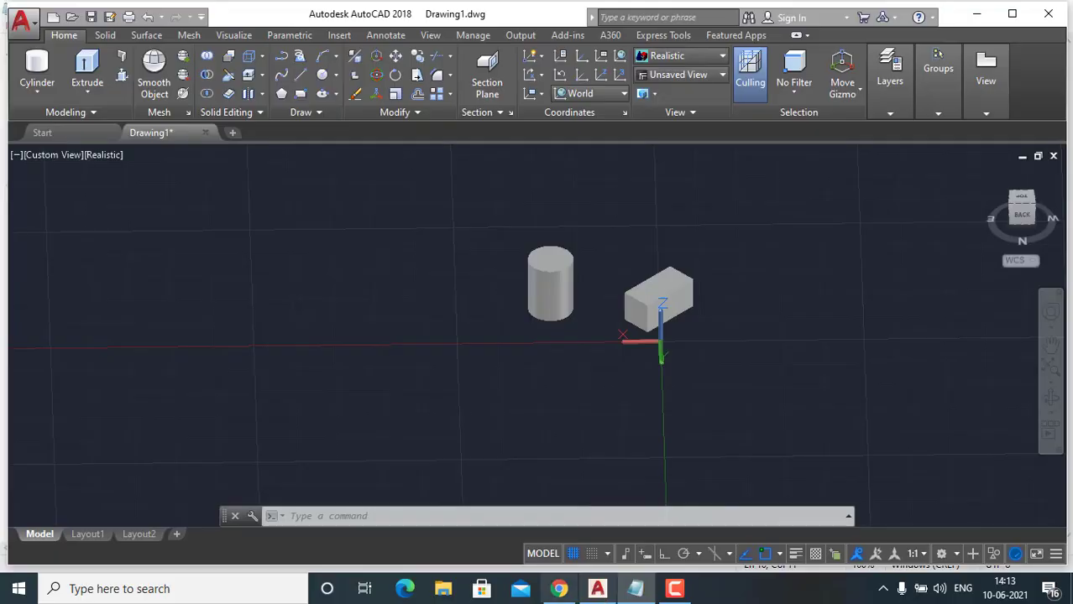
click(115, 37)
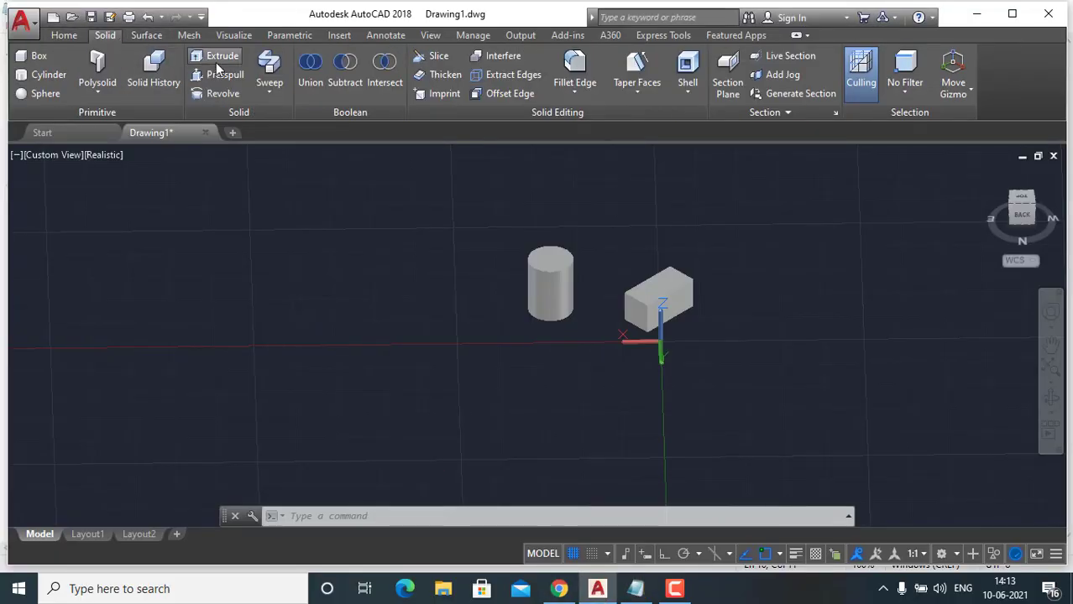
click(67, 36)
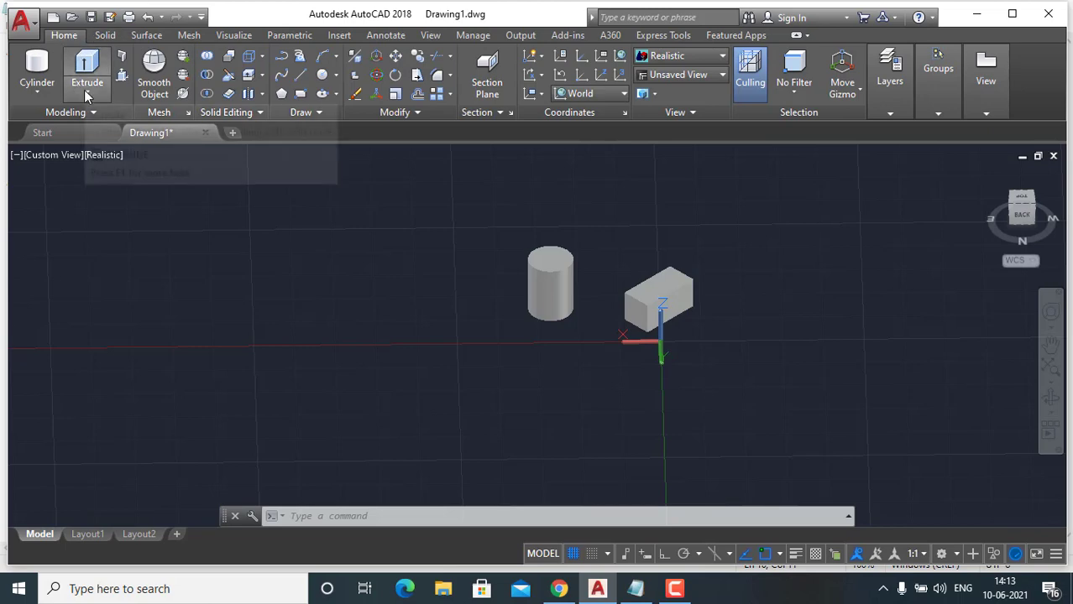
scroll(467, 208, down, 1)
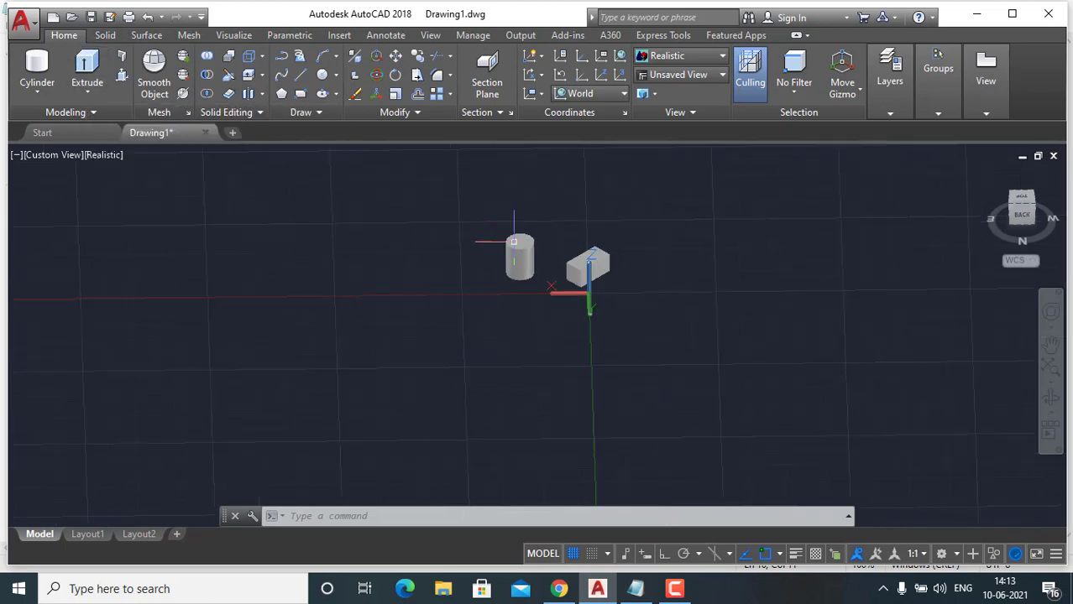
middle_drag(495, 230, 719, 270)
scroll(718, 270, up, 1)
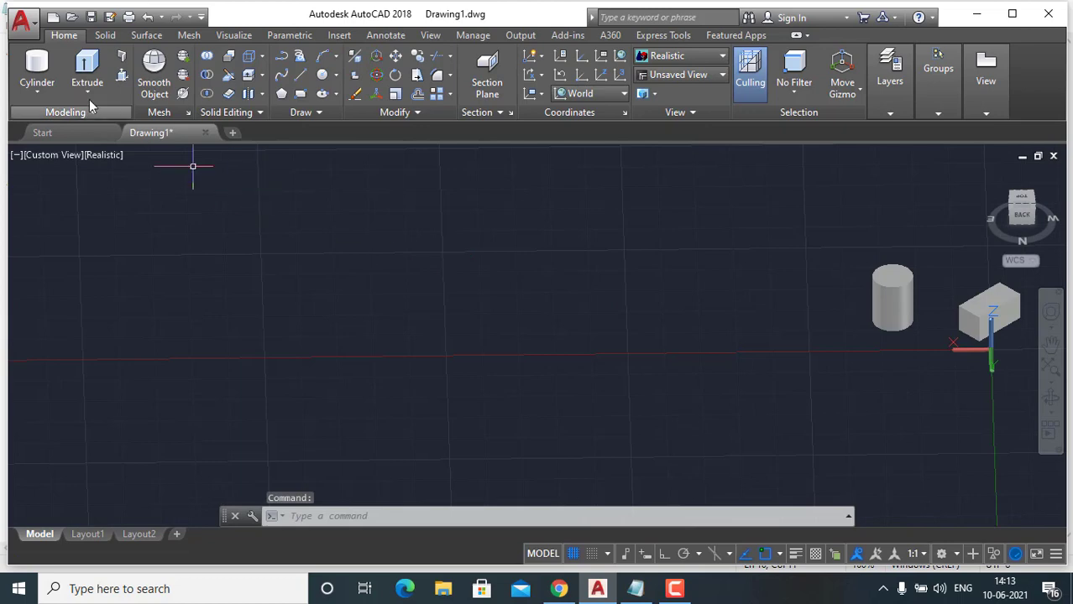
click(300, 93)
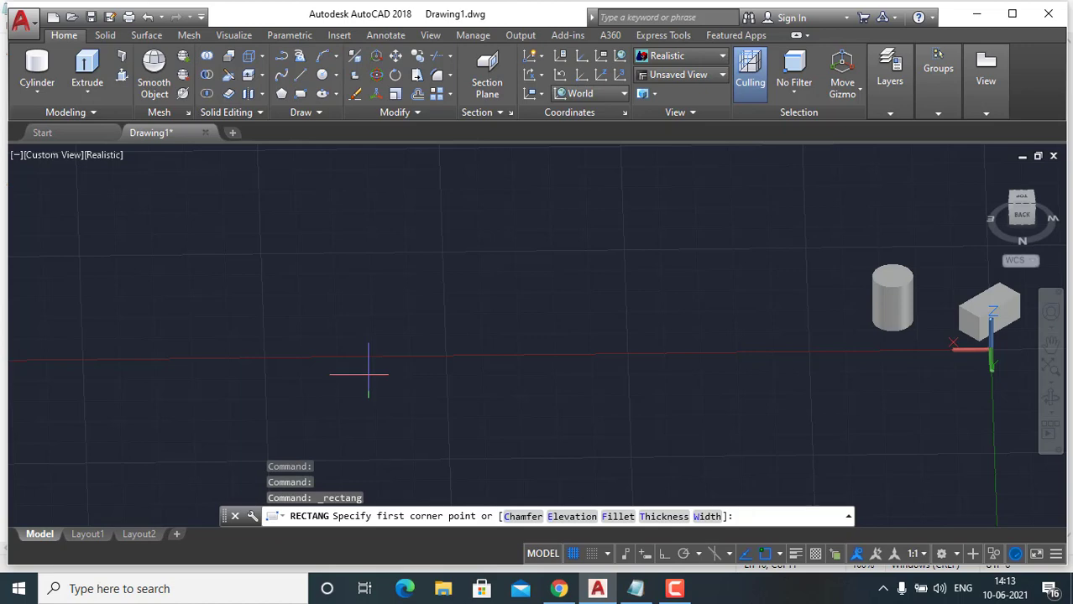
click(373, 391)
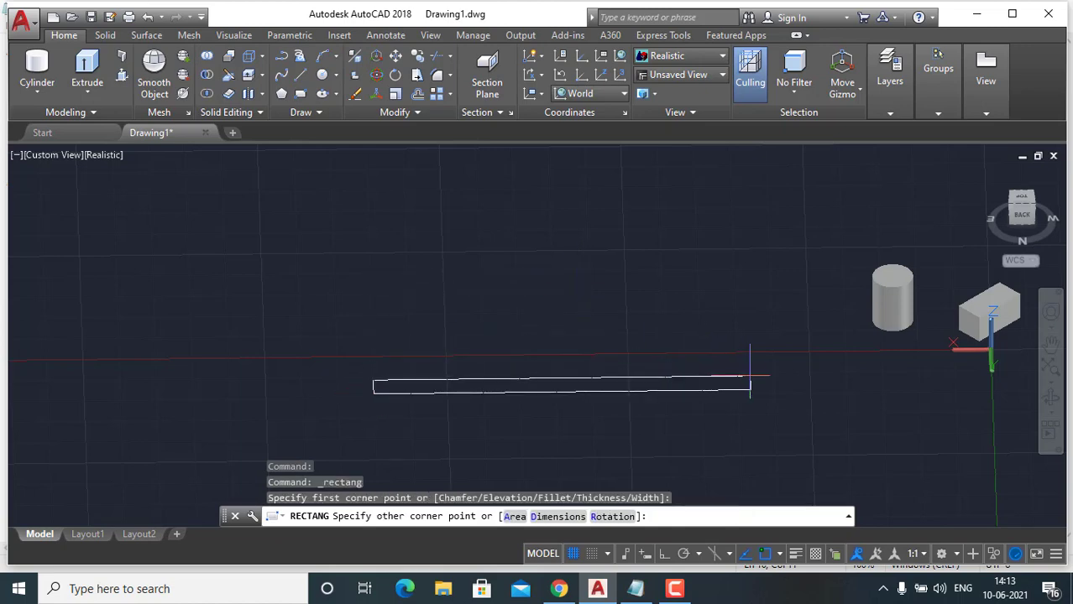
click(751, 376)
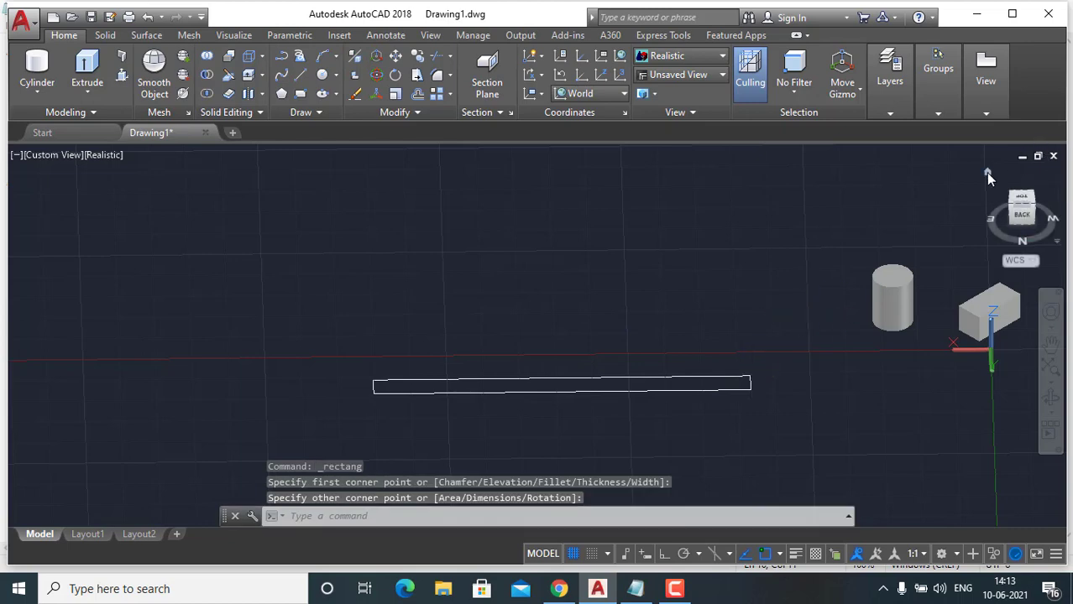
Extrude the long, narrow rectangle into a solid with a height of 20
click(986, 172)
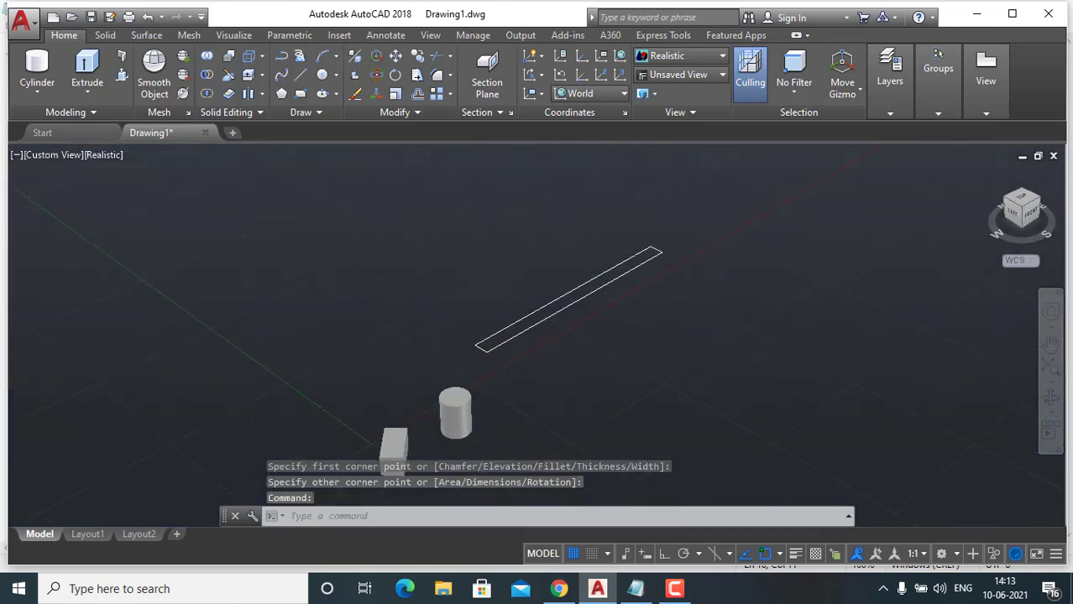
shift+middle_drag(654, 342, 485, 330)
scroll(485, 329, up, 2)
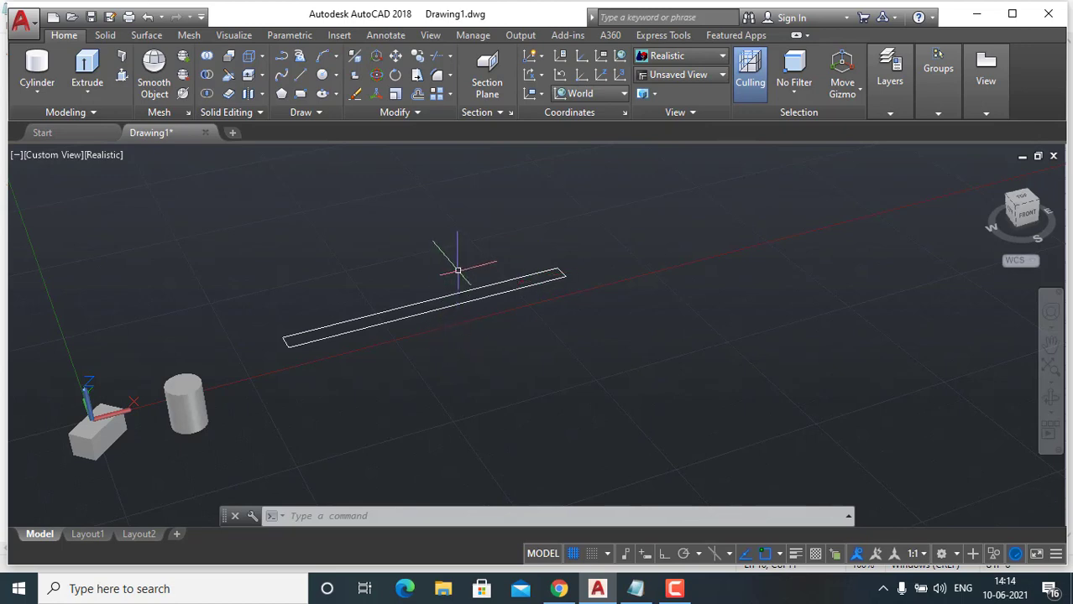
click(90, 97)
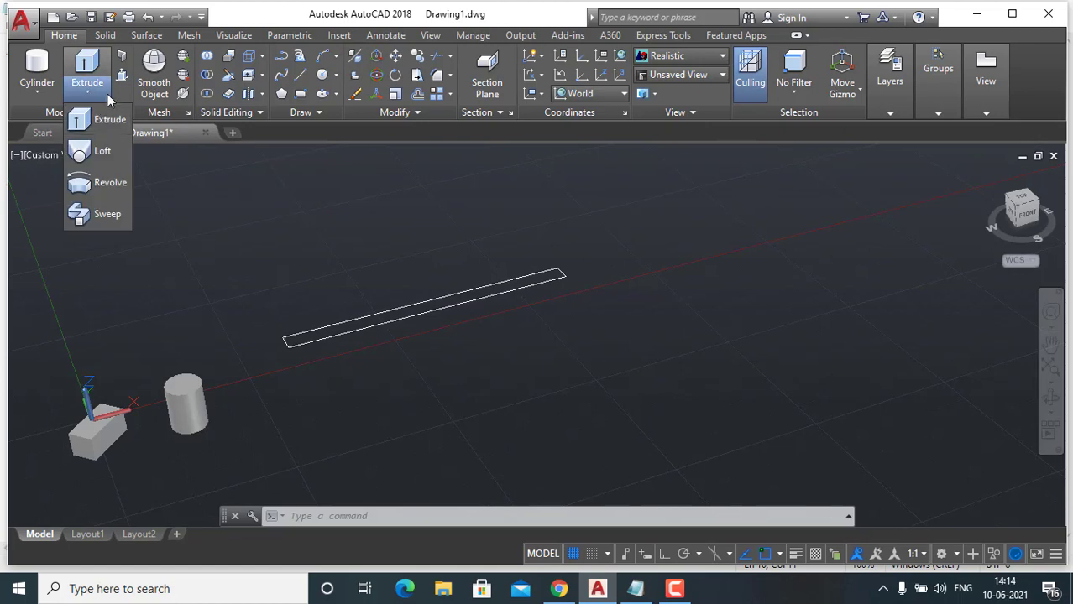
click(105, 36)
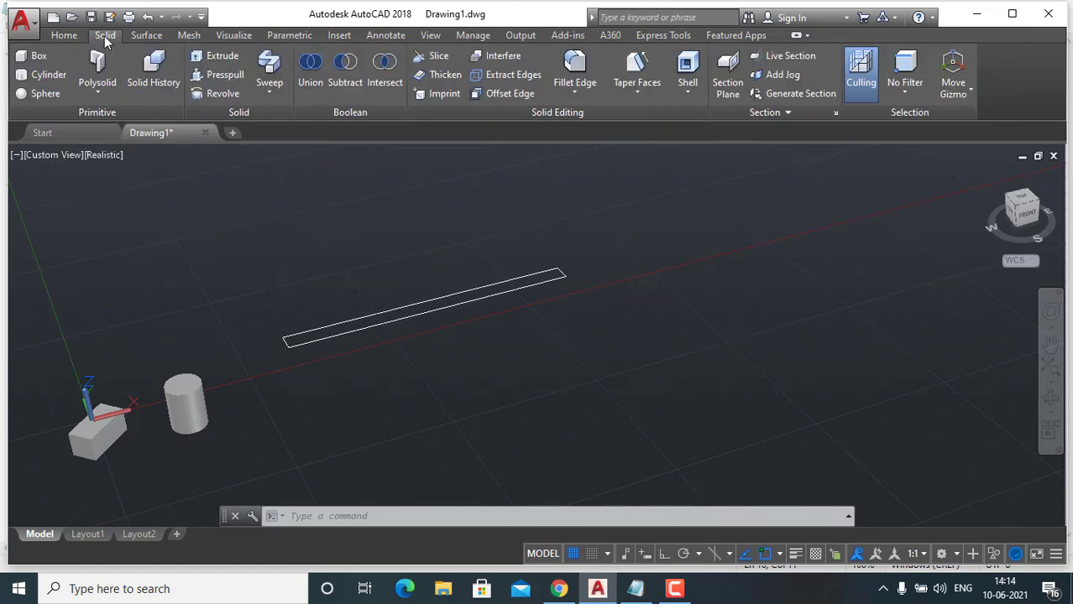
click(212, 59)
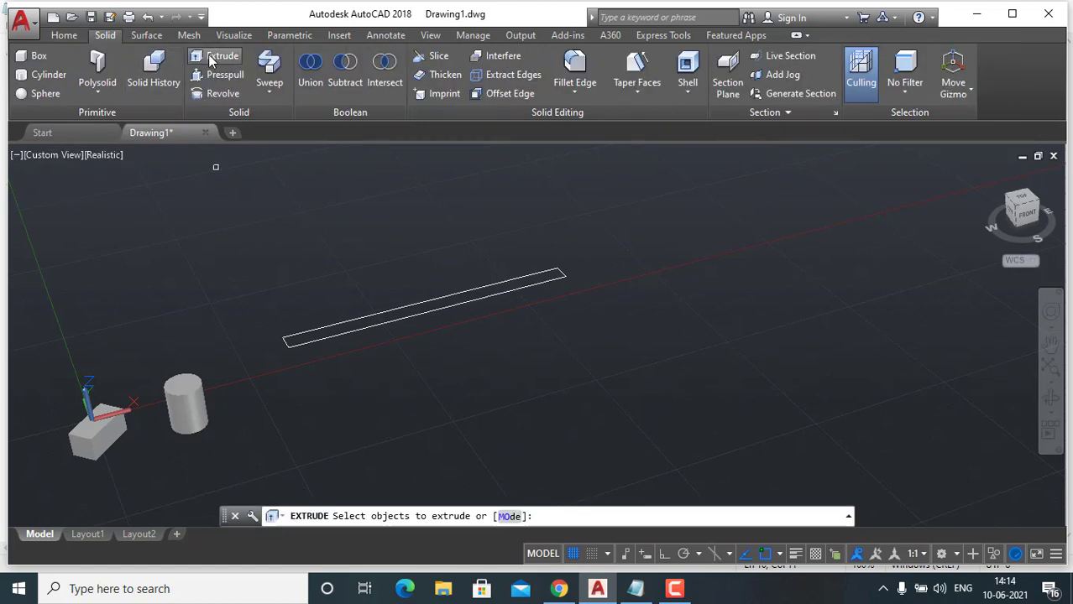
click(392, 308)
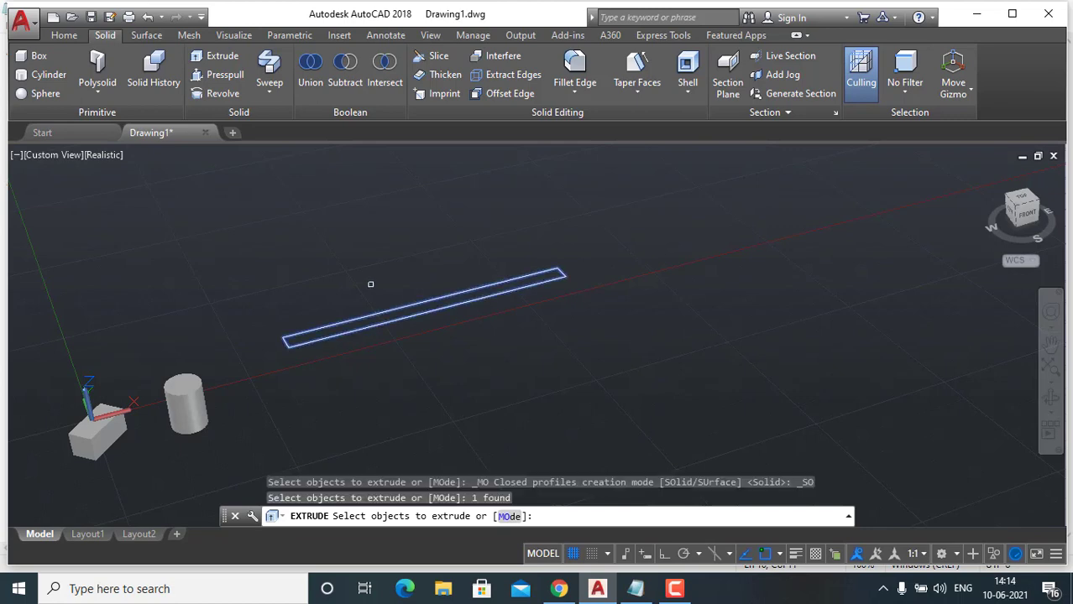
key(Return)
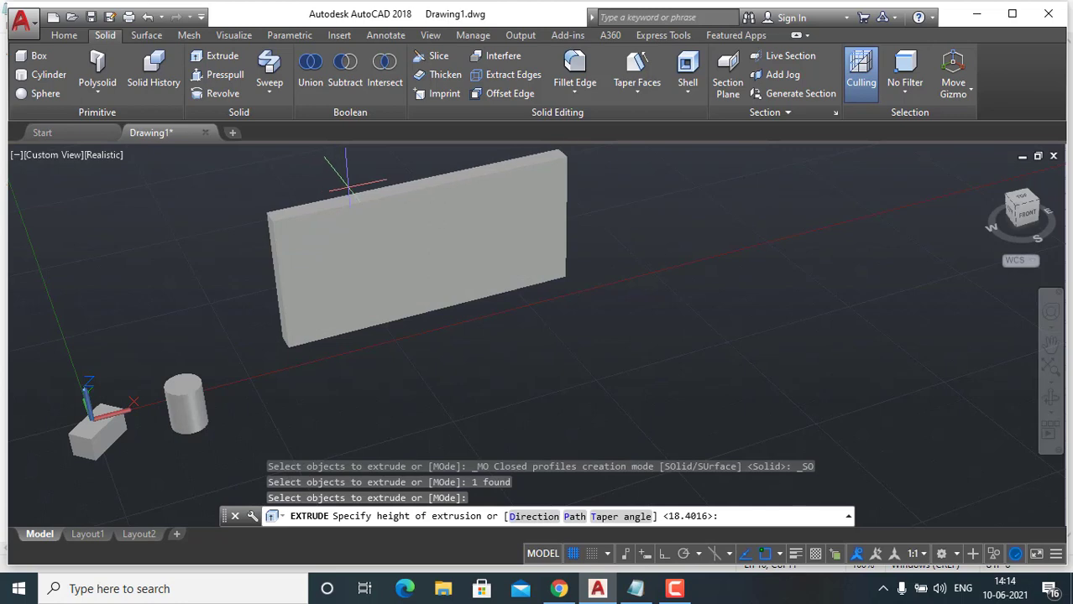
middle_drag(346, 187, 359, 276)
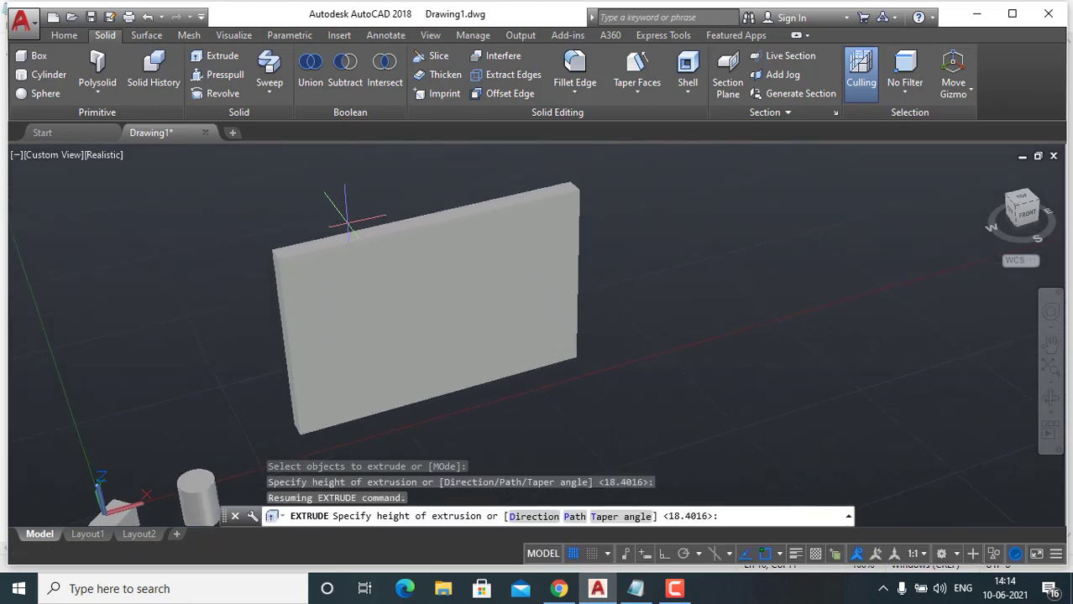
text(20)
key(Return)
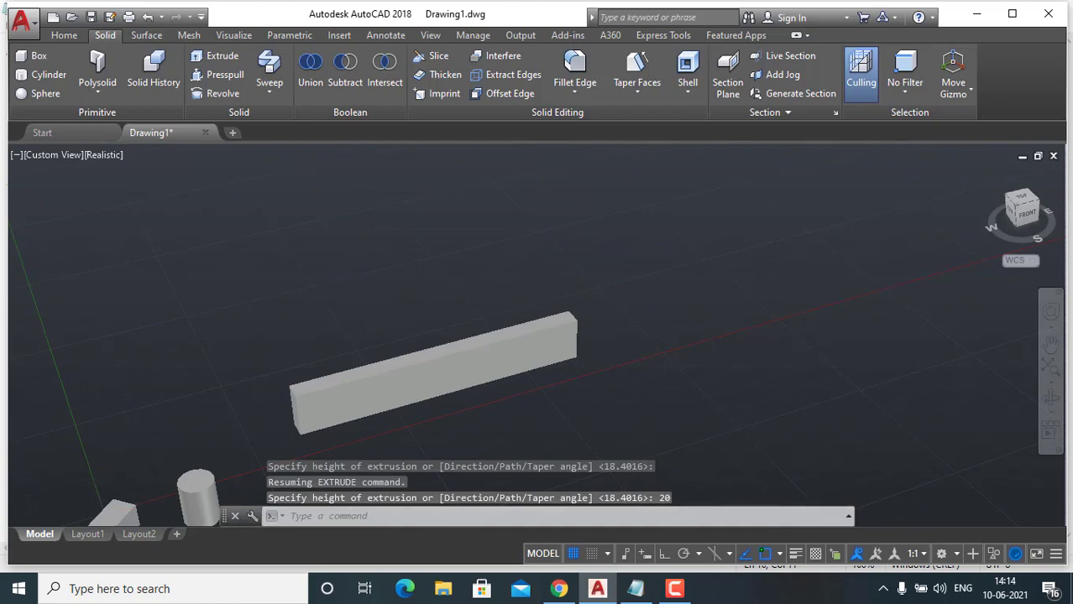
Draw a 6-sided polygon in front of the extruded bar by its edge, with Ortho on and the edge about 22 units along negative Y
shift+middle_drag(361, 286, 416, 284)
middle_drag(462, 323, 468, 264)
scroll(436, 328, up, 2)
scroll(435, 328, down, 2)
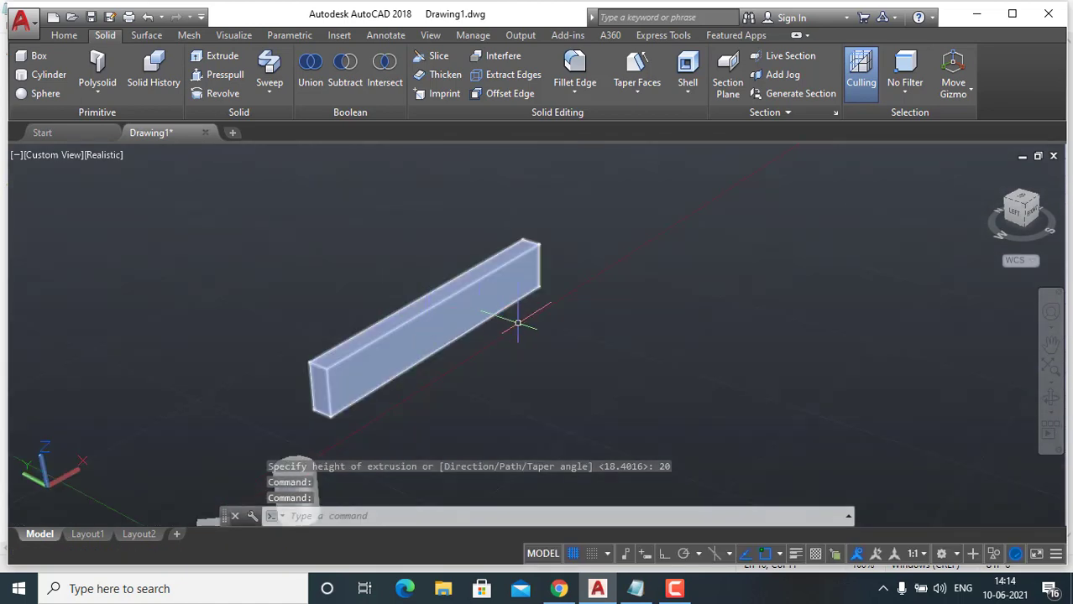
middle_drag(609, 289, 571, 330)
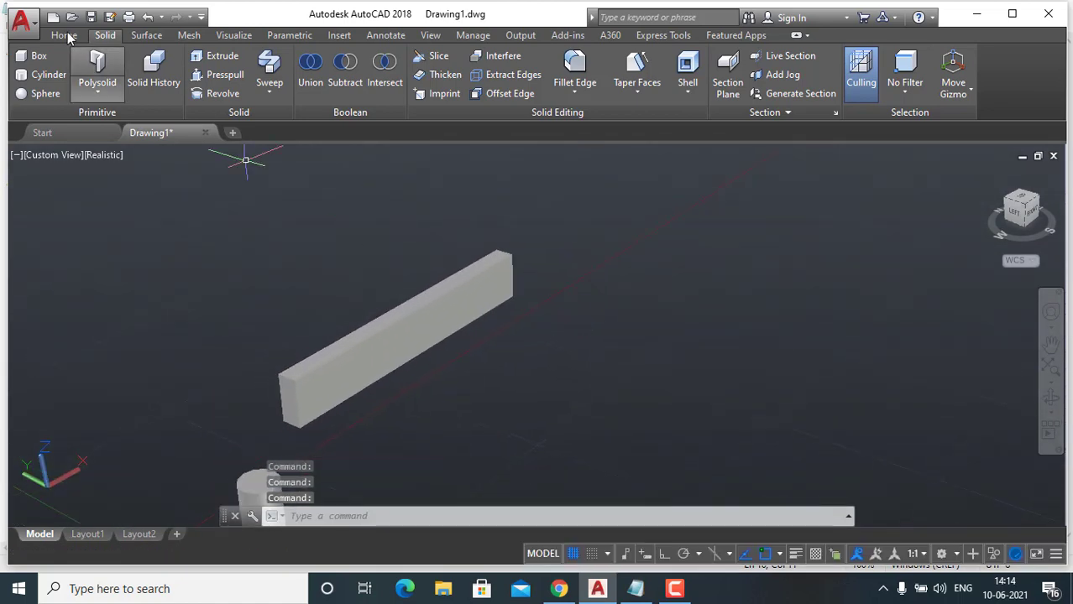
click(65, 35)
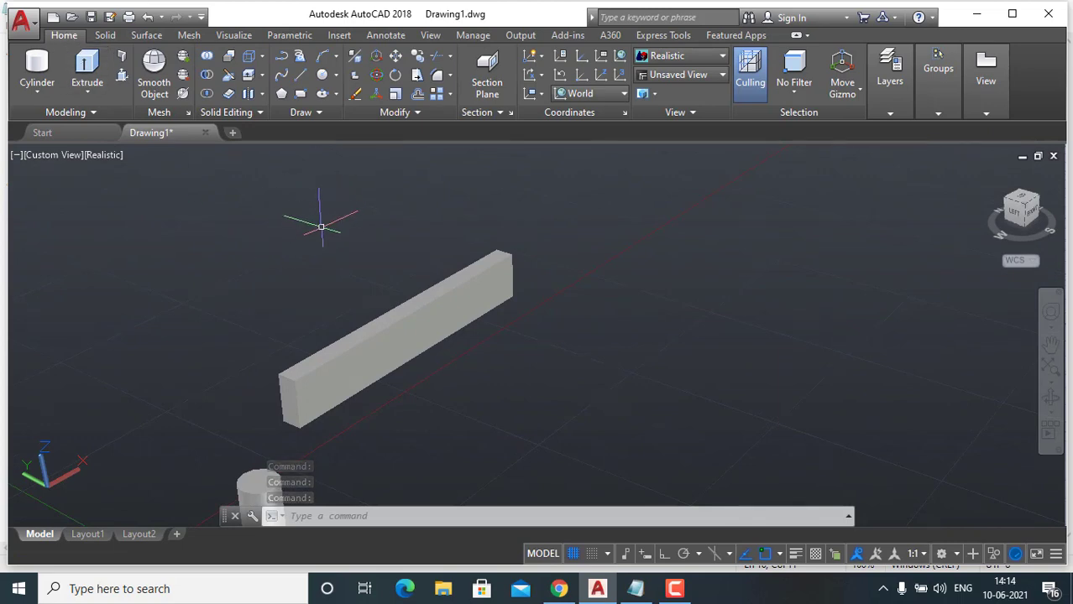
click(283, 94)
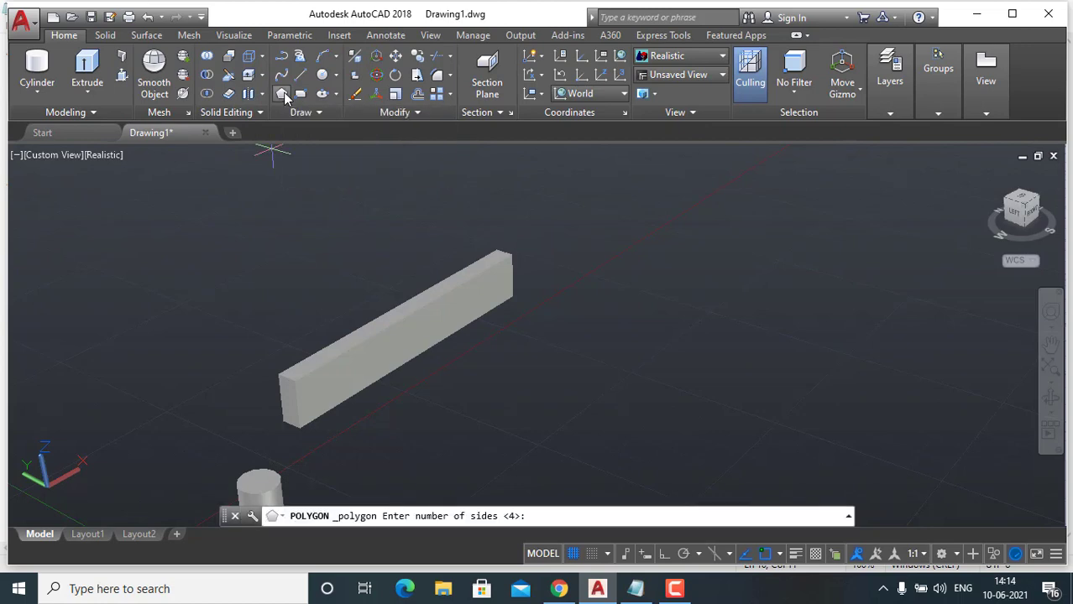
middle_drag(587, 395, 398, 354)
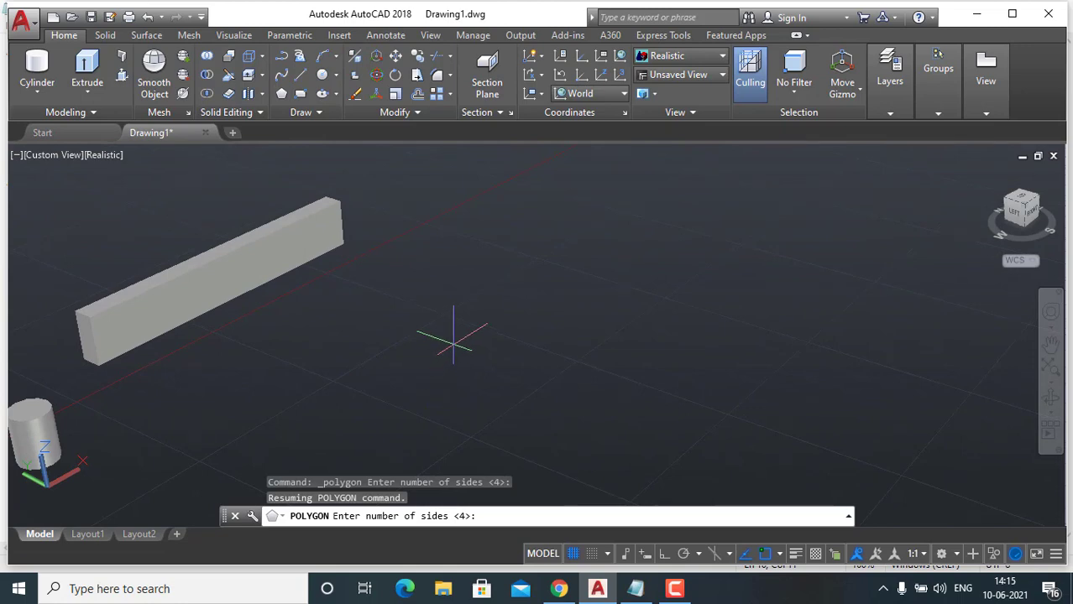
key(Return)
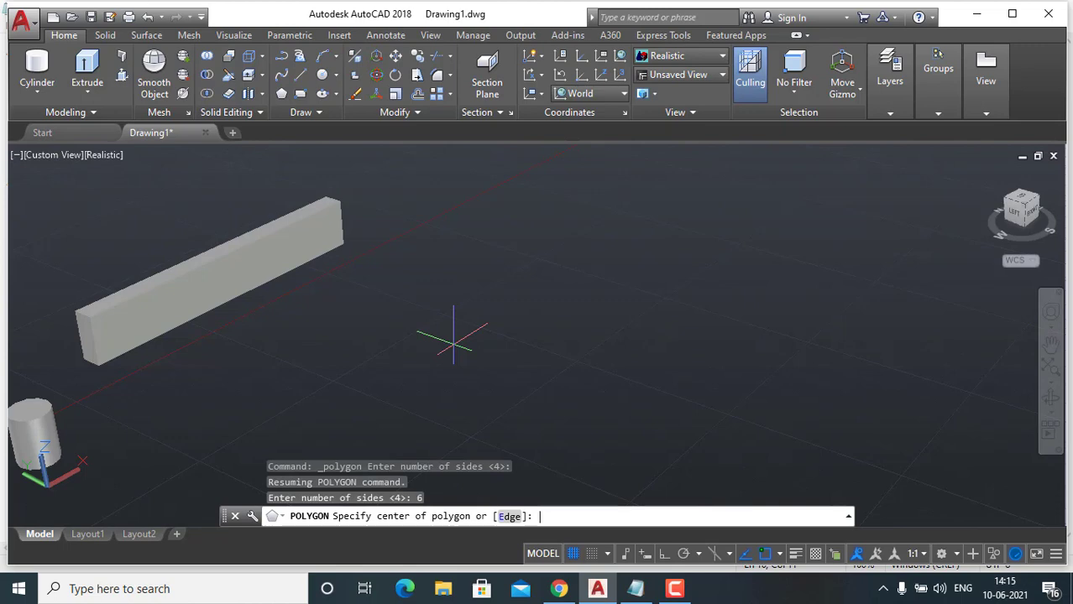
key(Return)
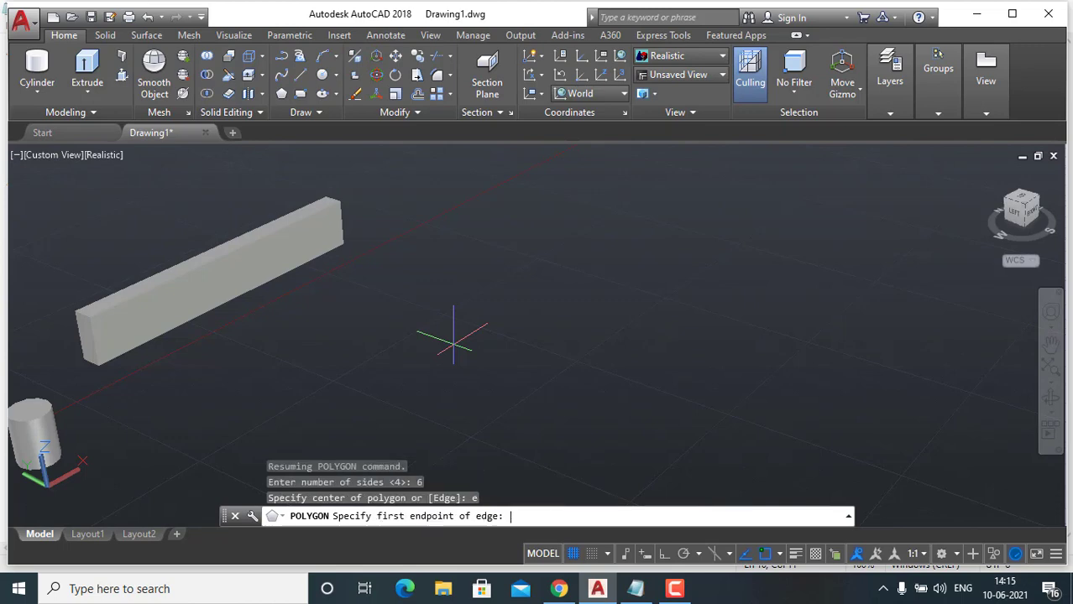
click(545, 345)
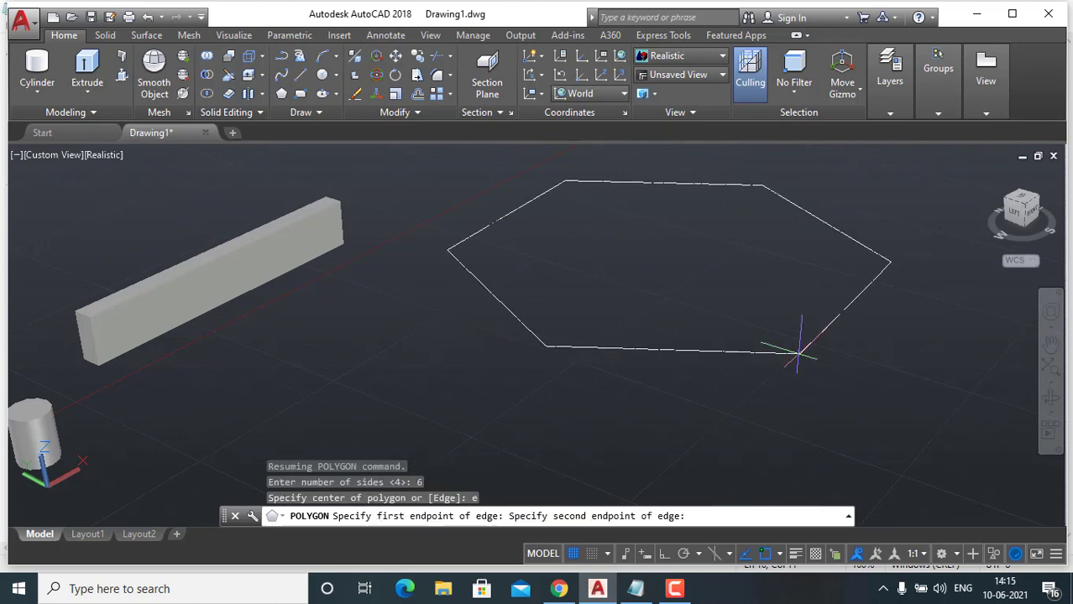
click(665, 557)
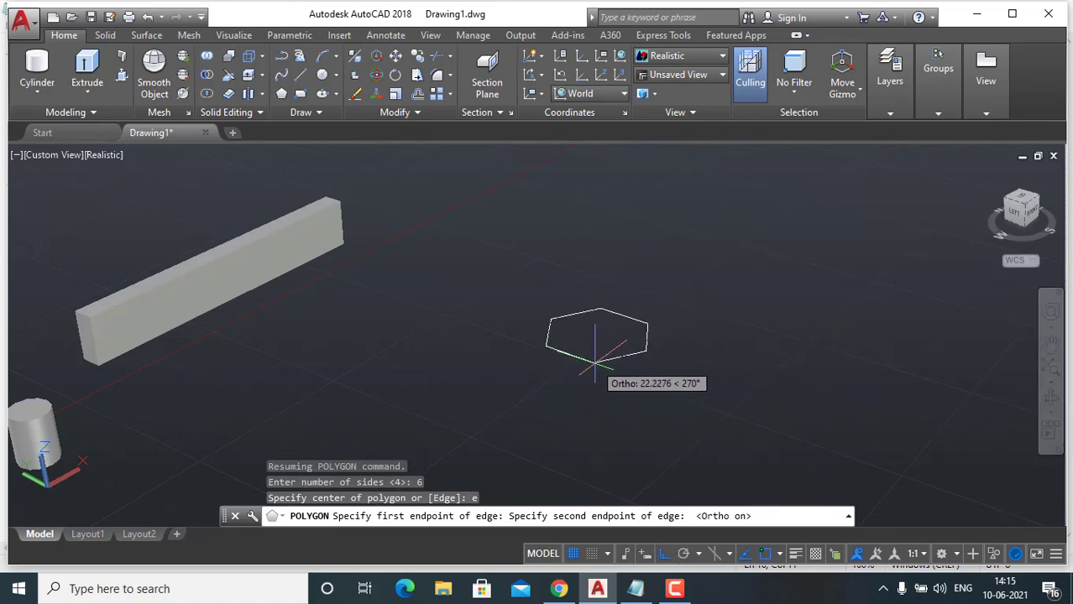
click(596, 360)
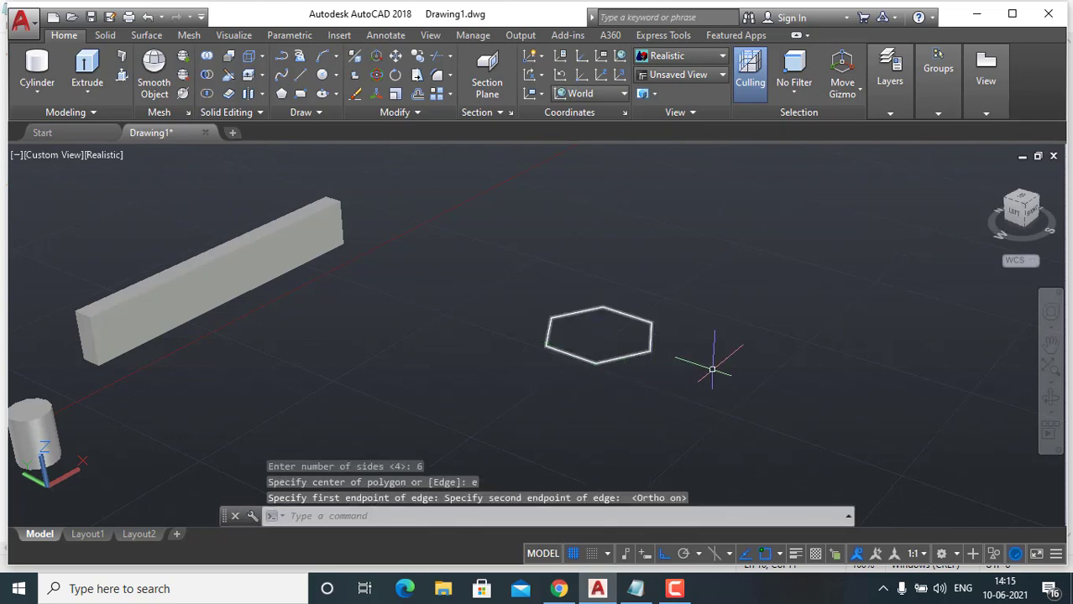
Extrude the hexagon upward into a low solid prism, picking the height freehand, and view it together with the other solids
shift+middle_drag(712, 370, 690, 367)
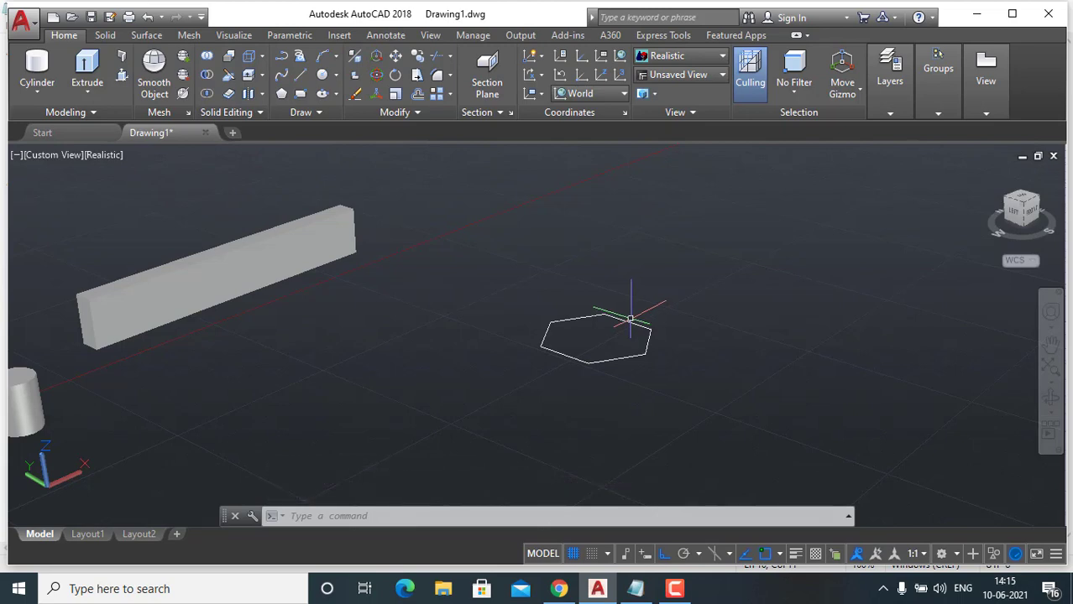
click(87, 94)
click(116, 120)
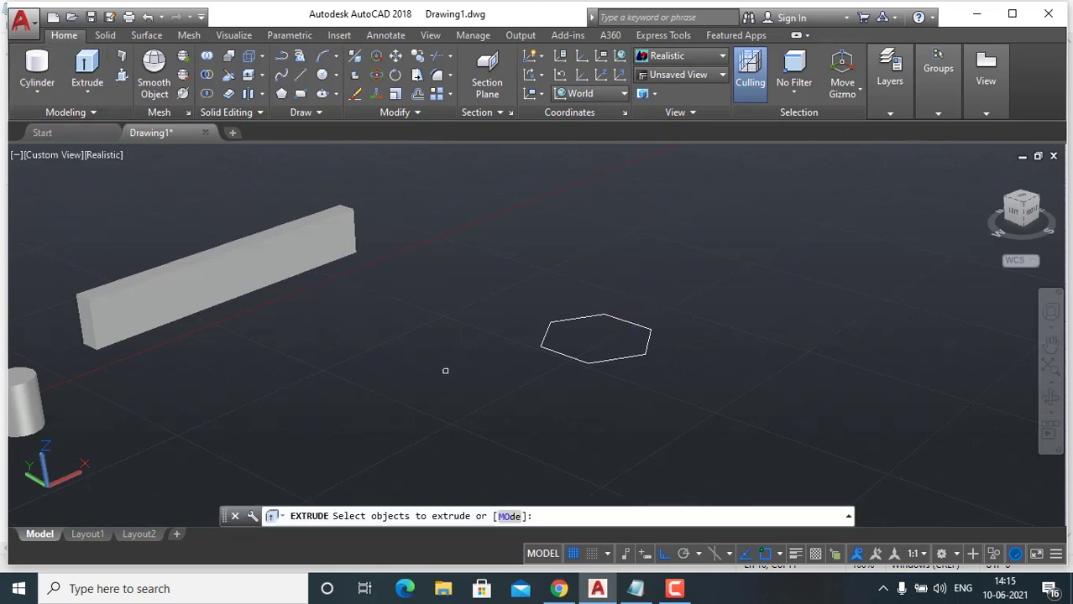
click(573, 316)
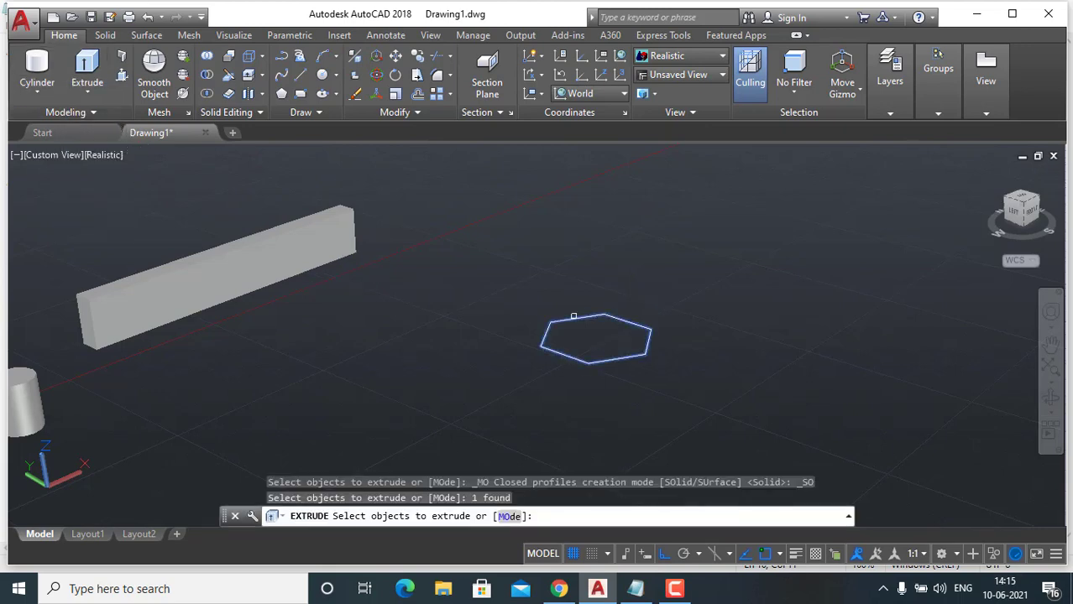
key(Return)
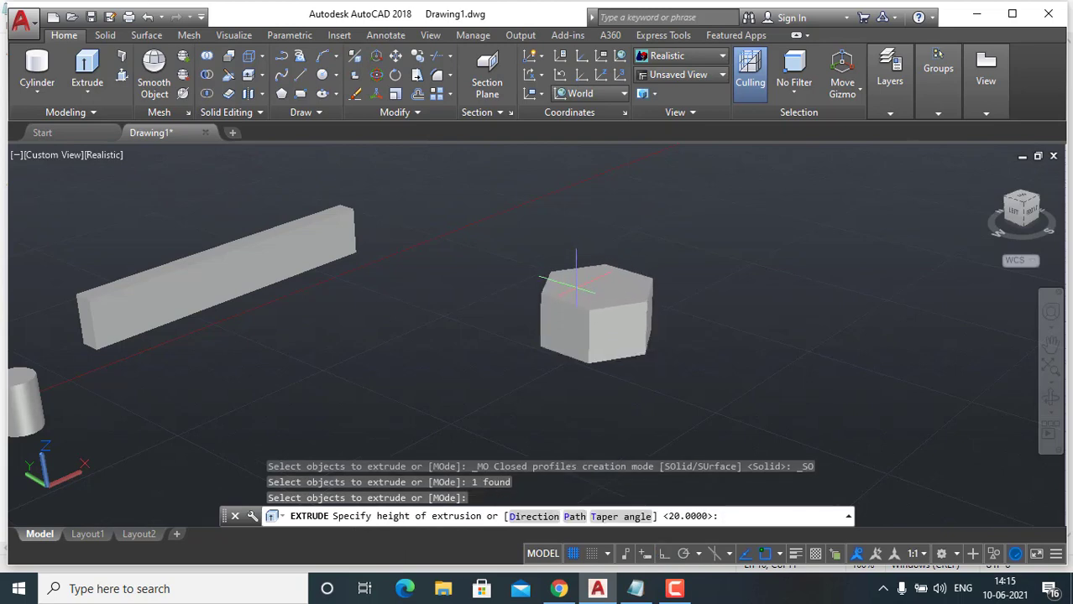
click(576, 294)
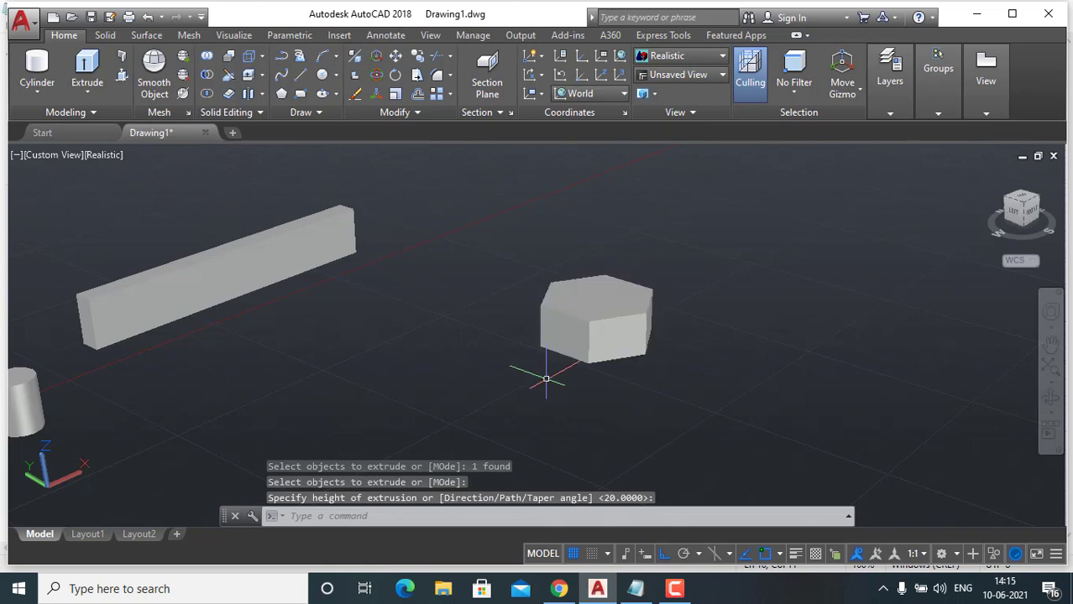
mouse_move(567, 379)
shift+middle_down()
mouse_move(472, 390)
mouse_move(180, 364)
mouse_move(404, 390)
mouse_move(709, 369)
mouse_move(669, 414)
mouse_move(441, 398)
mouse_move(553, 369)
shift+middle_up()
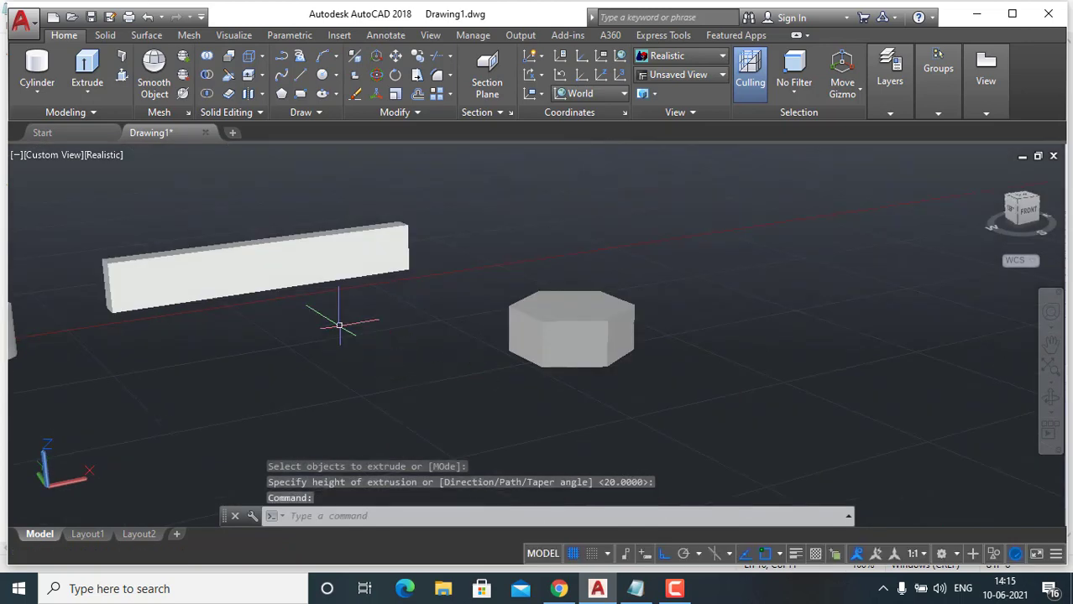
shift+middle_drag(339, 326, 502, 330)
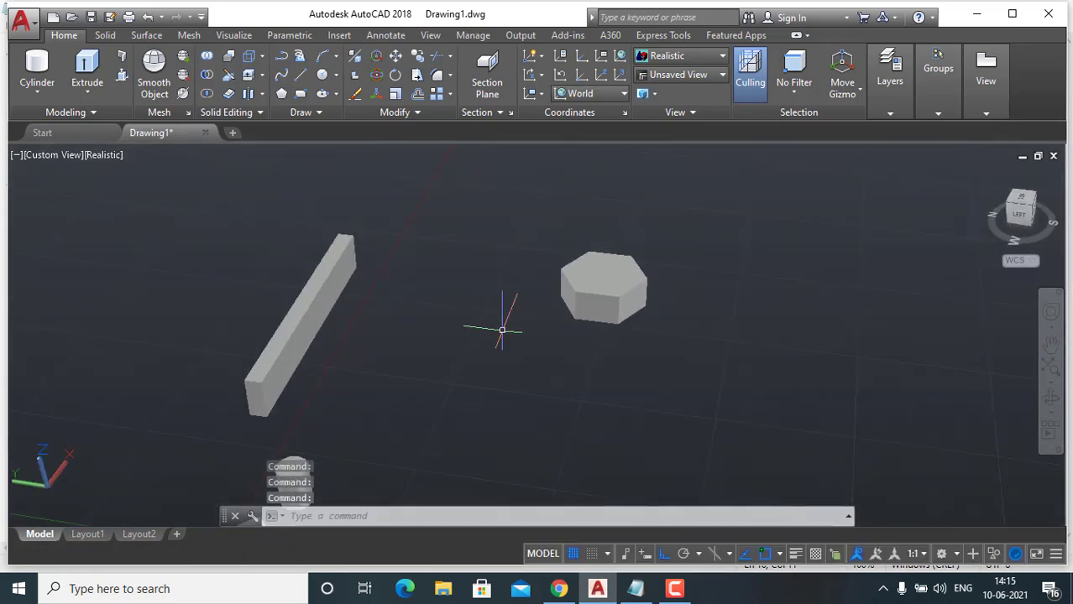
shift+middle_drag(589, 374, 536, 306)
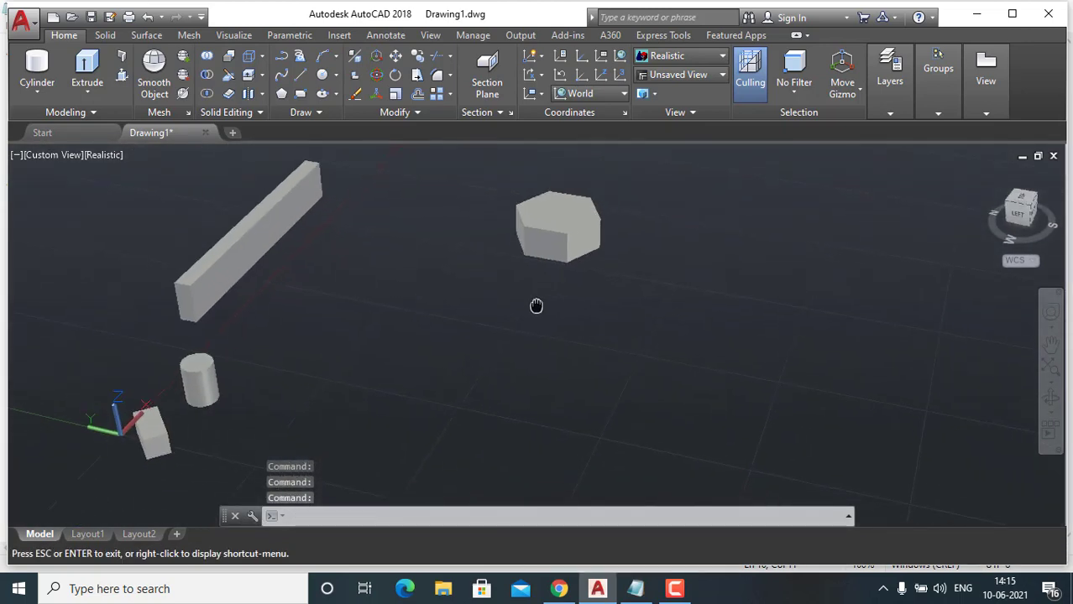
Draw an L-shaped outline of five connected lines on open ground, one arm end about 19.5 units wide and the end nearest the viewer open
click(299, 74)
middle_drag(486, 353, 438, 258)
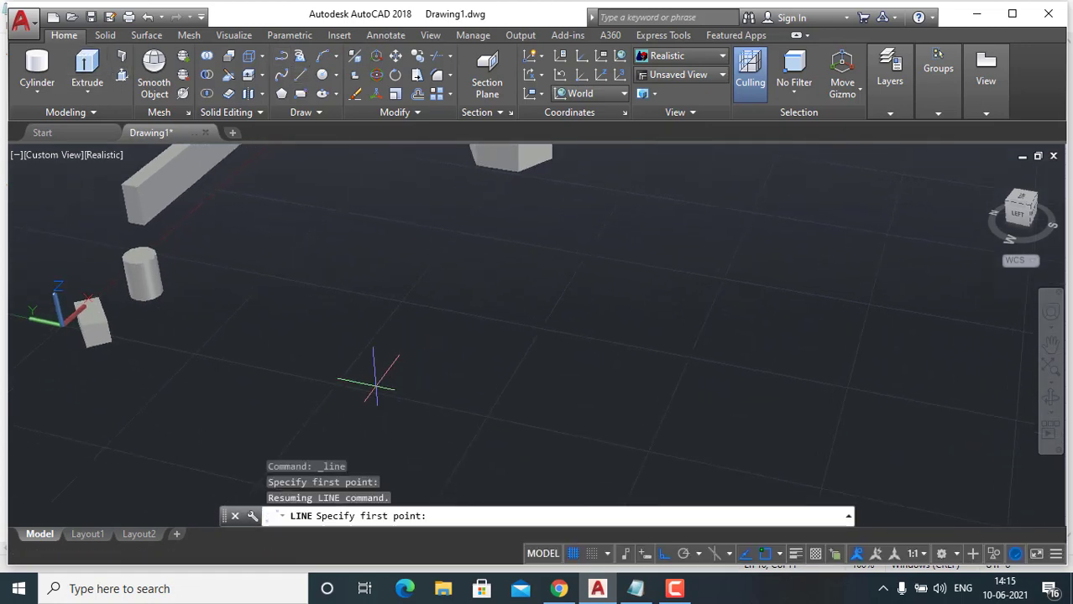
click(380, 386)
click(491, 238)
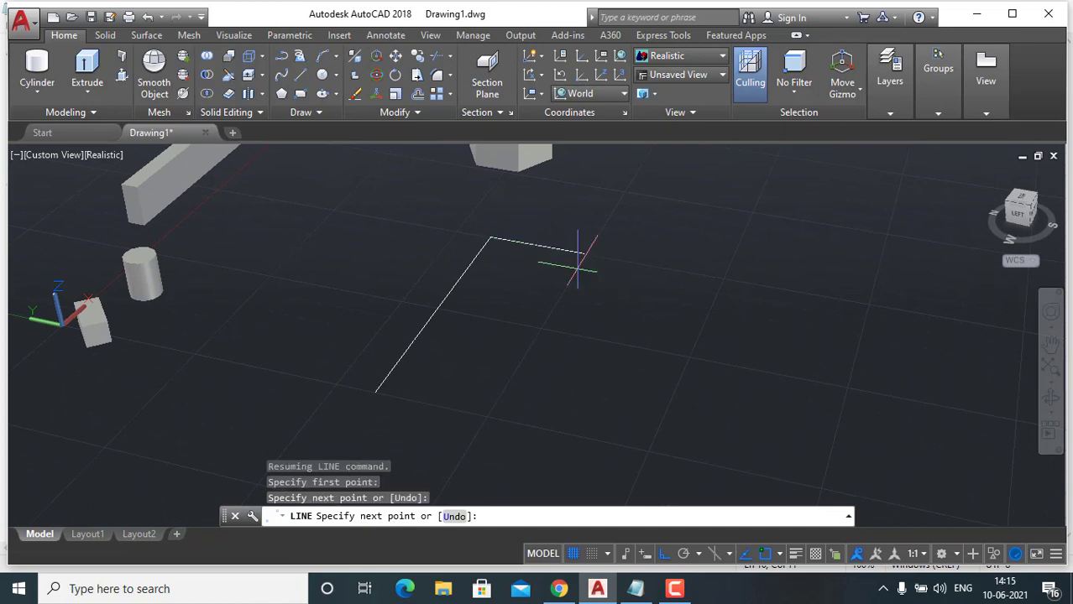
click(680, 270)
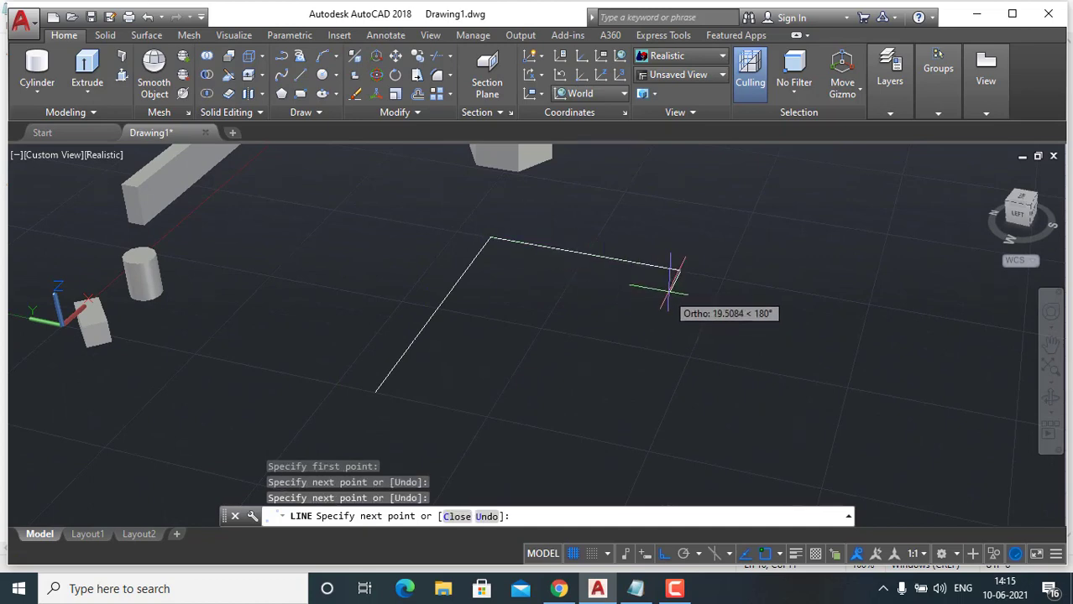
click(671, 291)
click(506, 263)
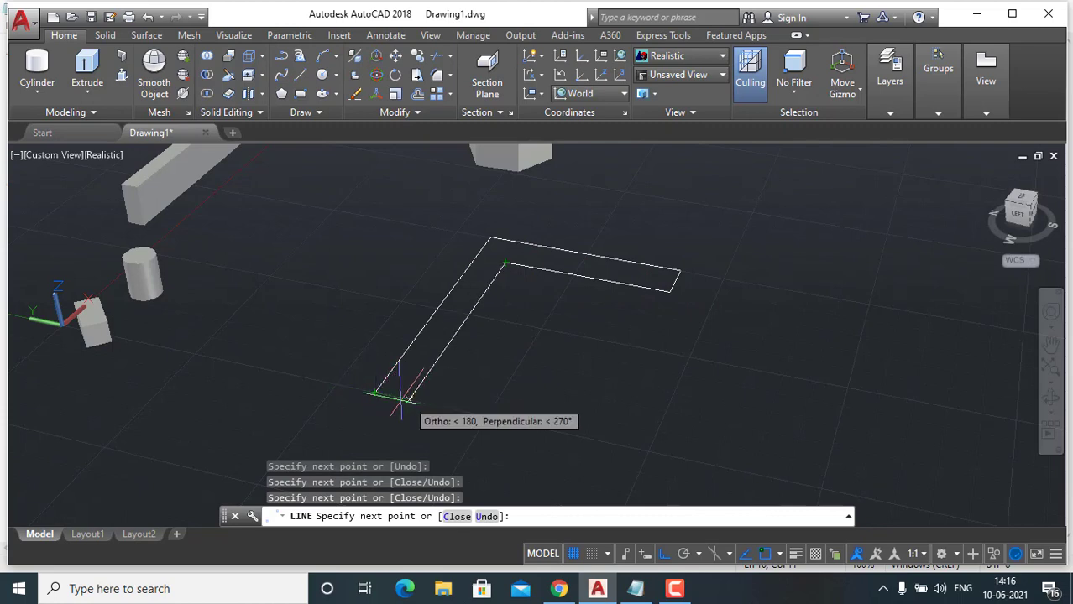
click(407, 400)
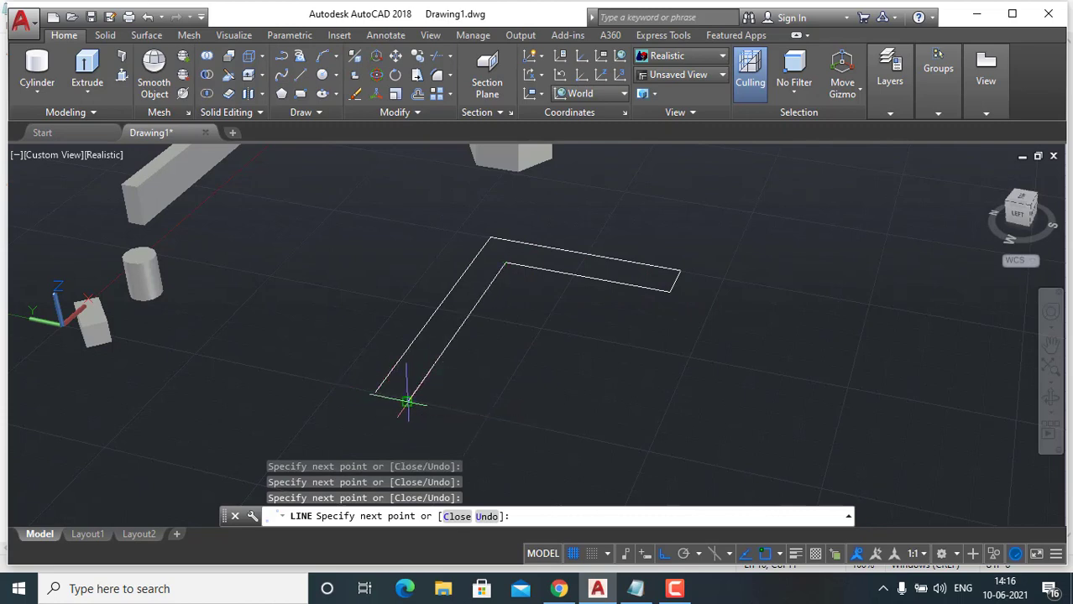
right_click(375, 392)
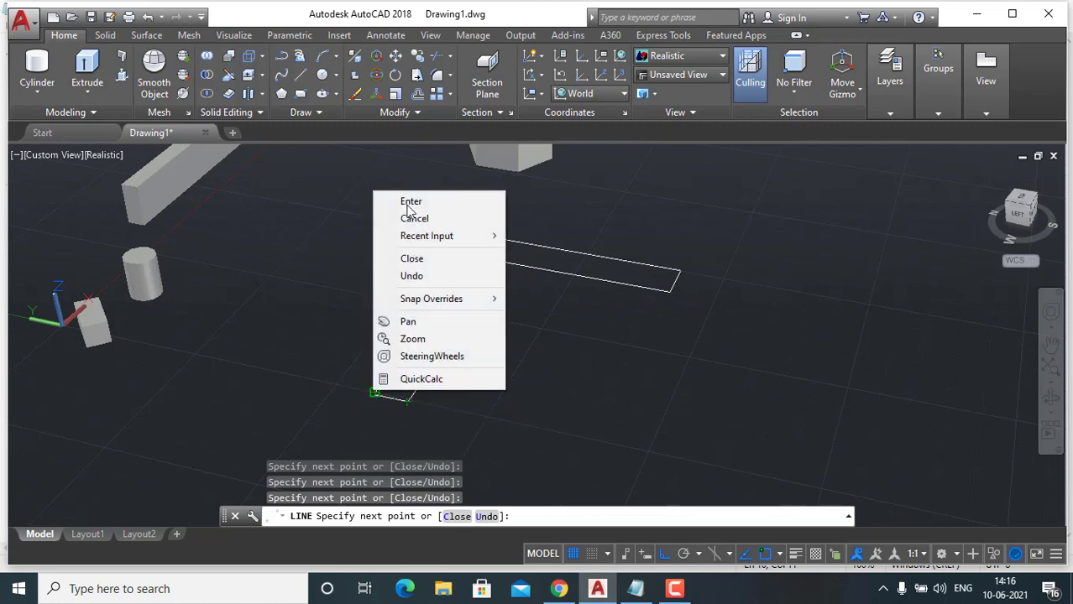
click(408, 204)
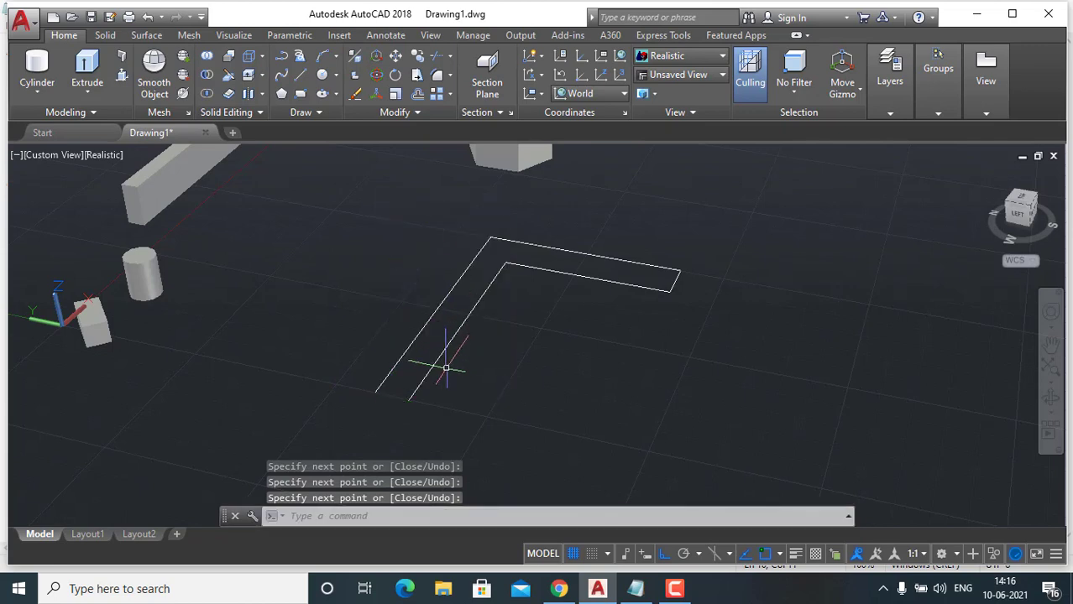
Close the open end of the L-shaped outline with a short line between its two endpoints
click(300, 76)
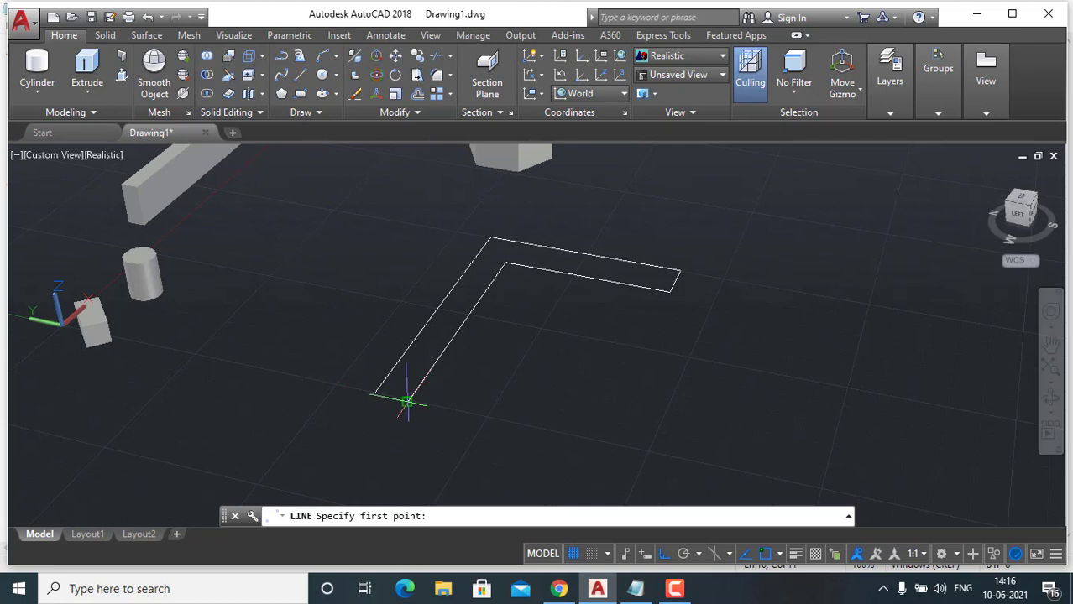
click(408, 402)
click(374, 394)
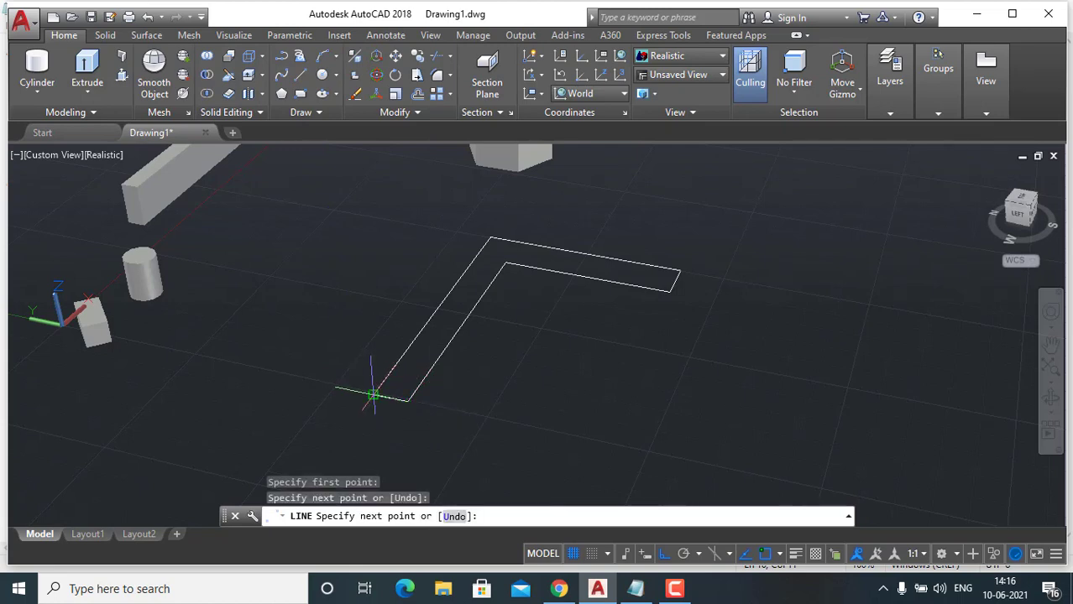
key(Return)
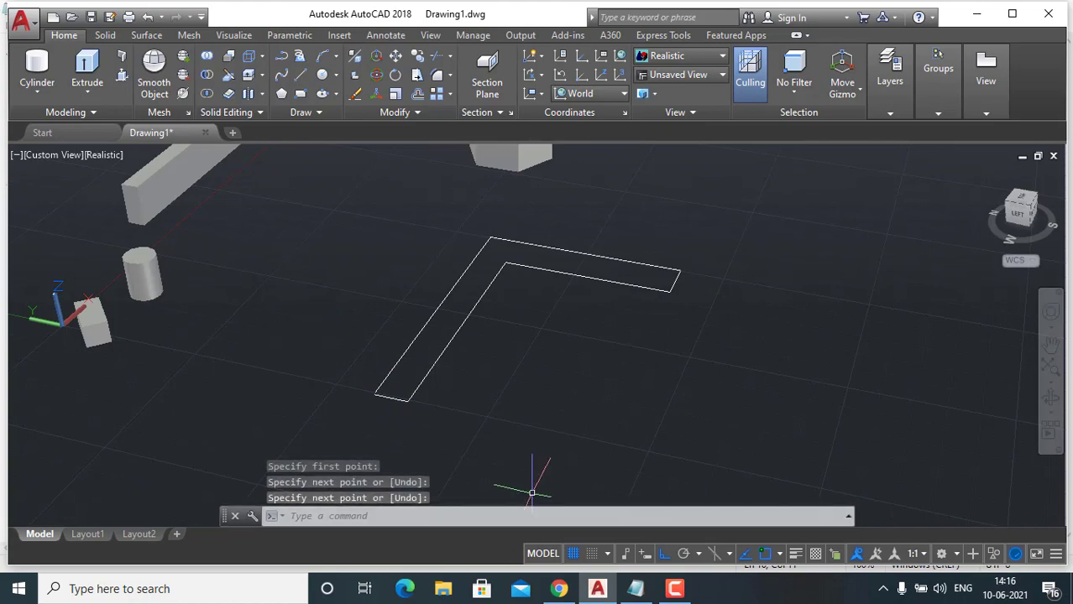
Inspect the L-shaped outline from several angles and erase the short line closing its near end
shift+middle_drag(491, 403, 470, 378)
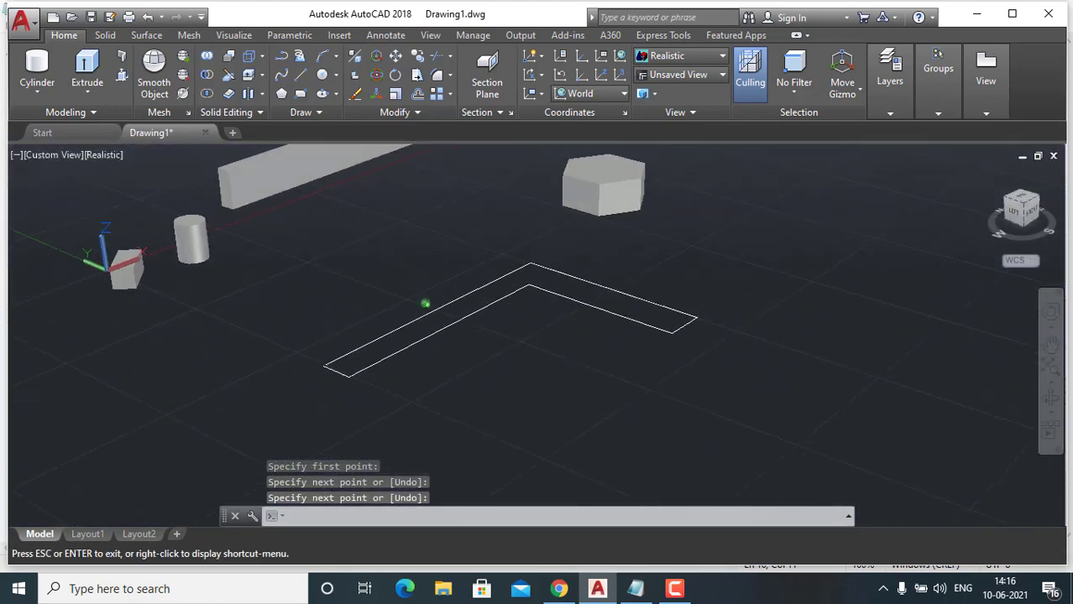
key(Escape)
scroll(336, 363, up, 3)
scroll(233, 359, down, 5)
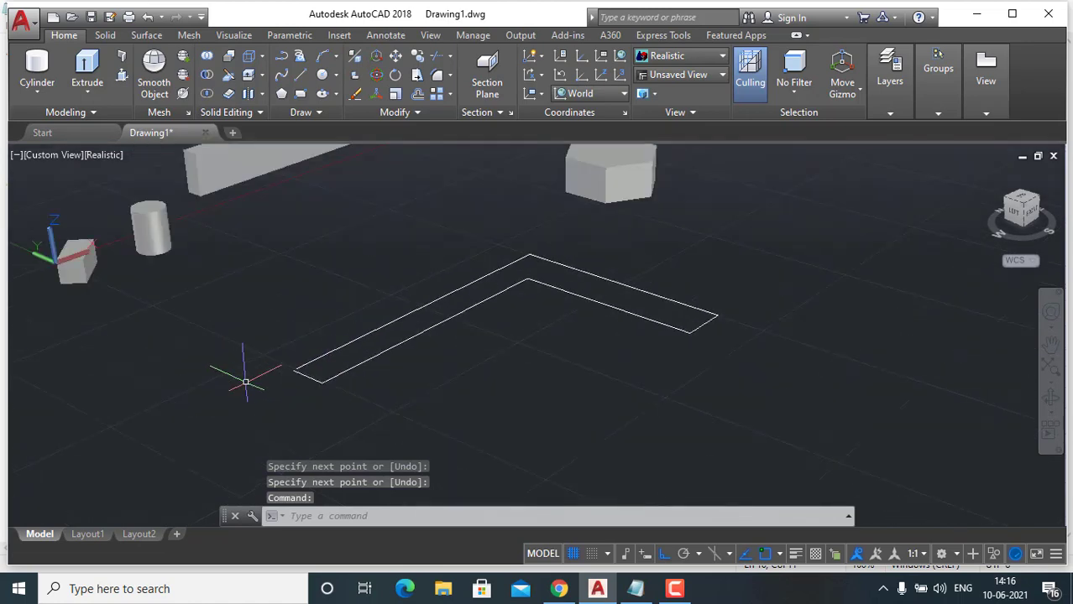
shift+middle_drag(247, 378, 276, 396)
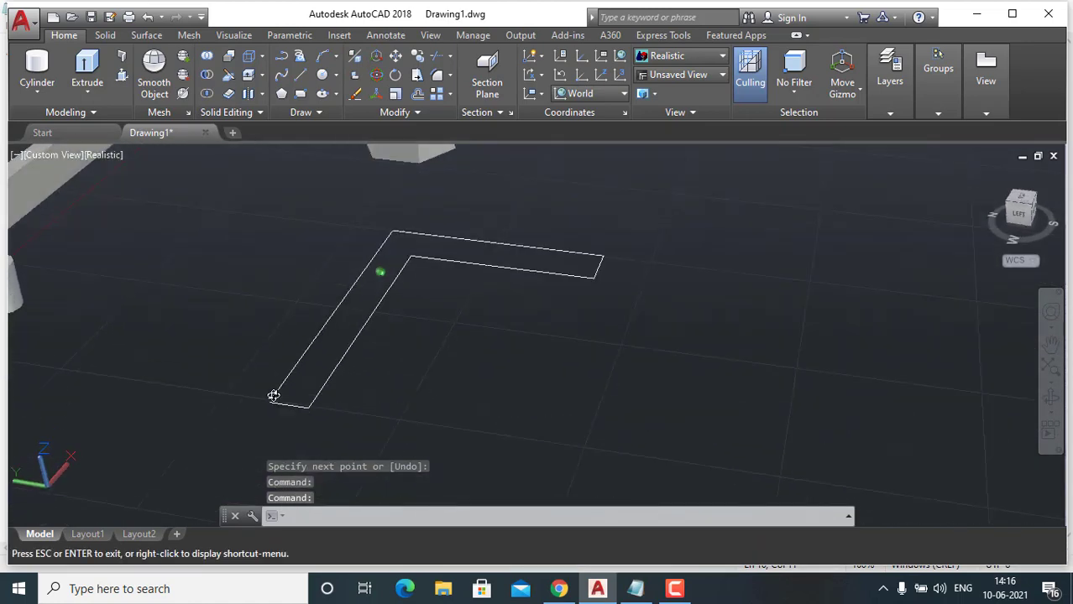
key(Escape)
scroll(161, 416, up, 3)
scroll(161, 416, down, 3)
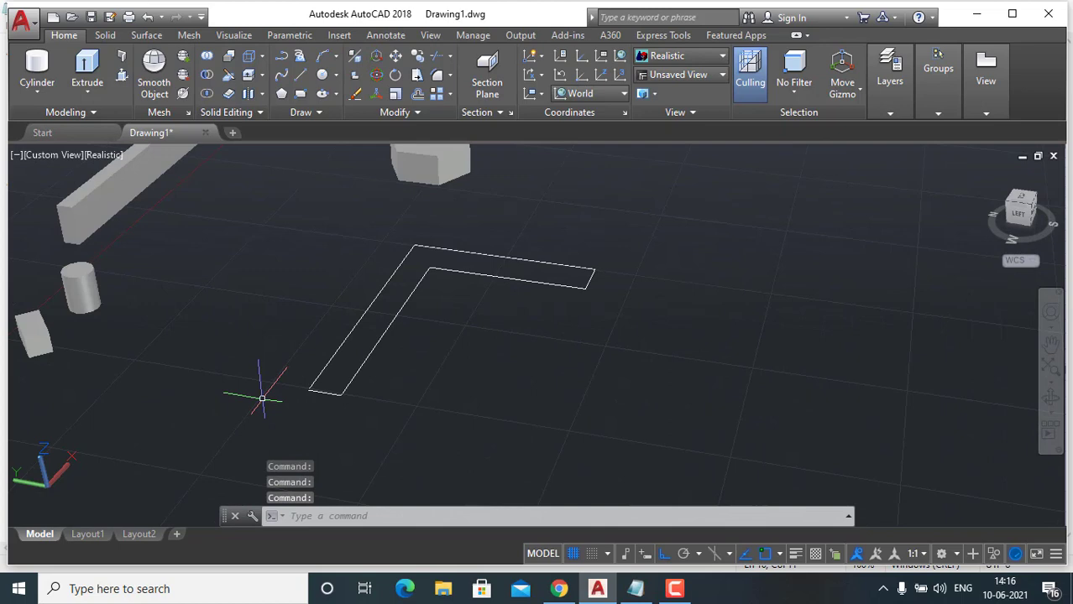
click(323, 392)
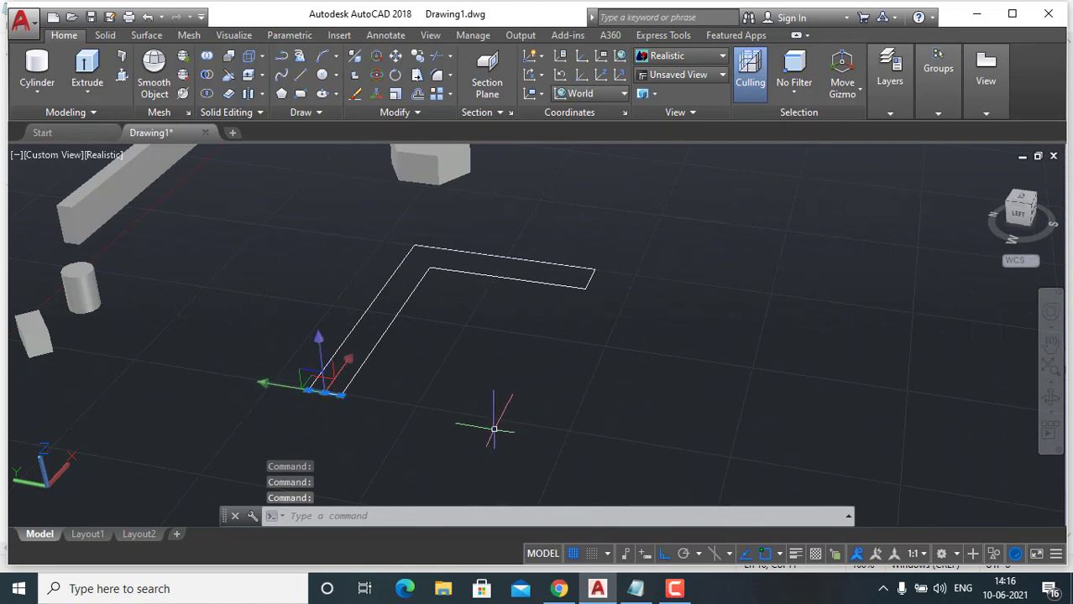
key(Delete)
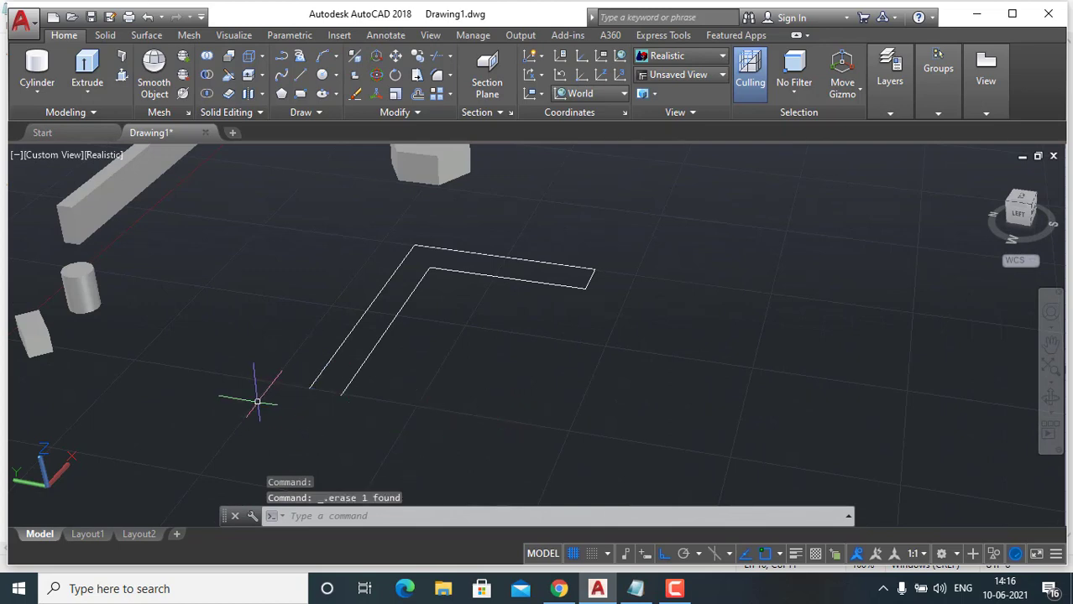
click(301, 75)
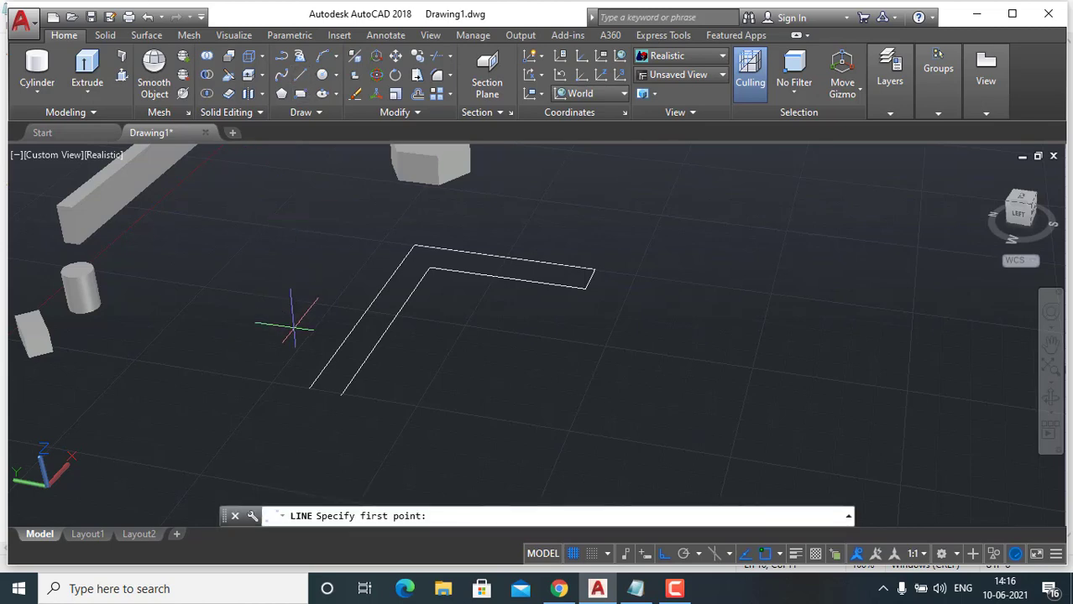
click(309, 387)
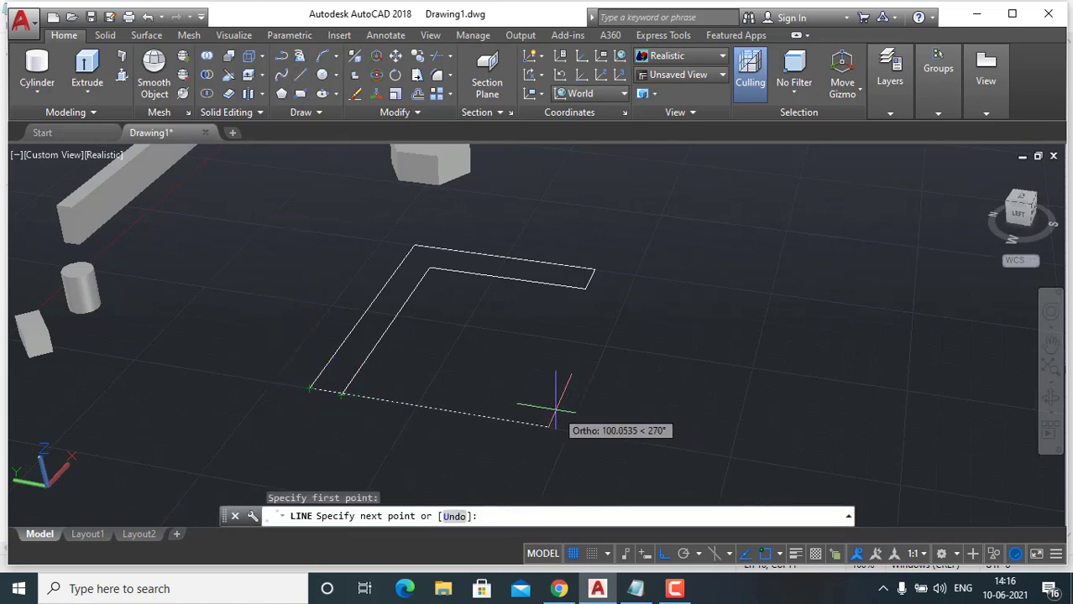
key(Return)
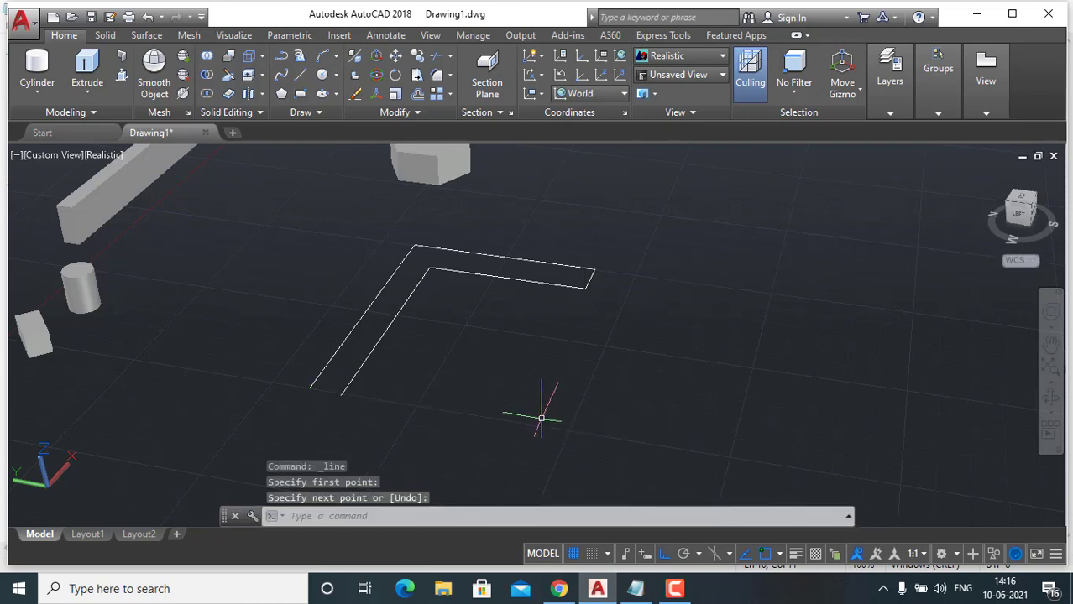
Redraw the short closing line from the outer to the inner endpoint at the L outline's near end
click(304, 76)
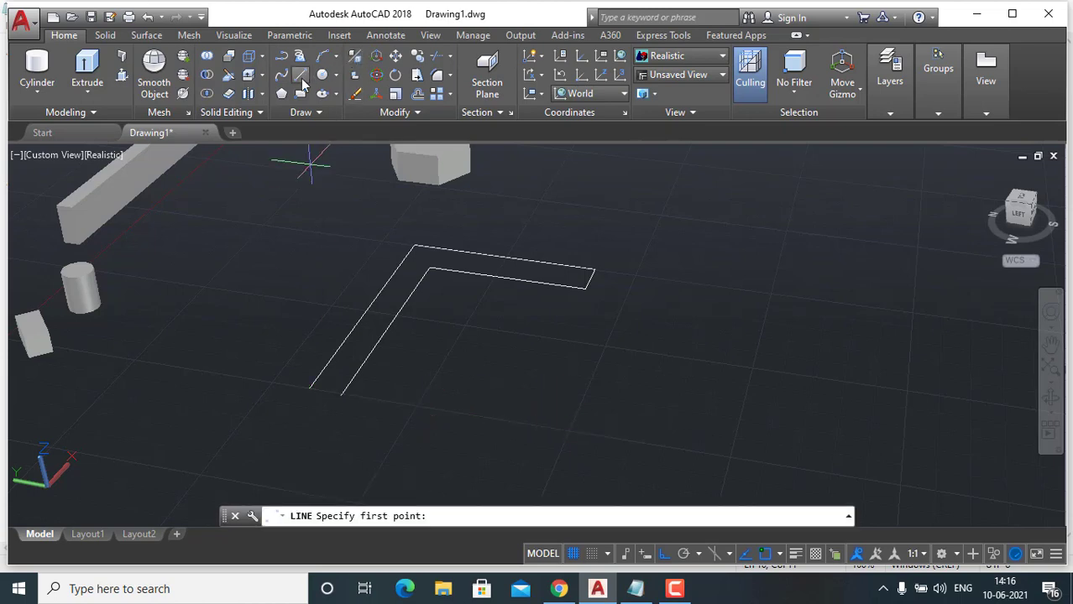
click(308, 387)
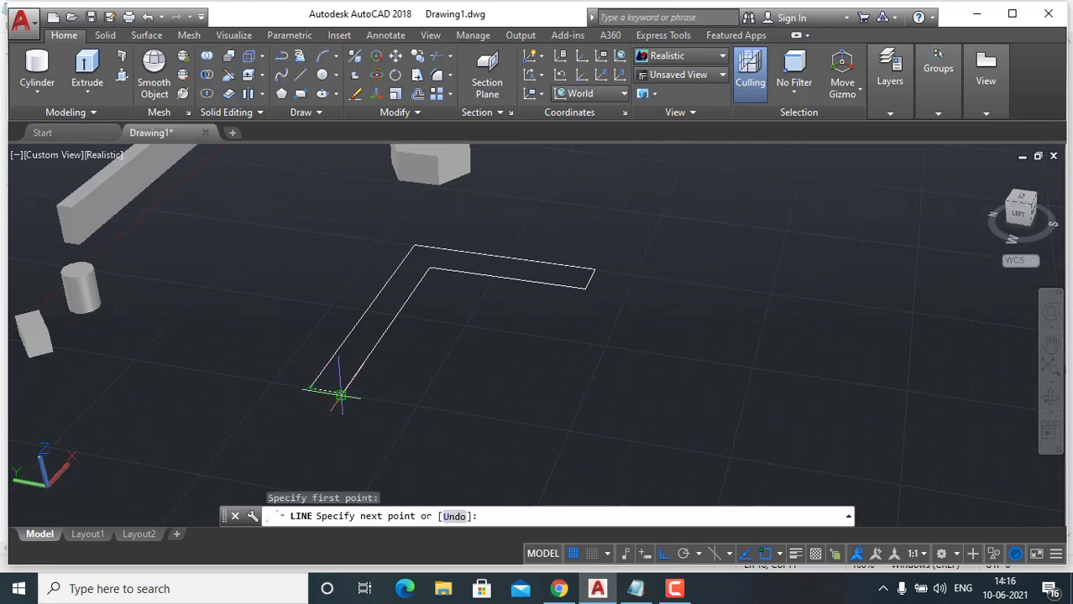
click(343, 393)
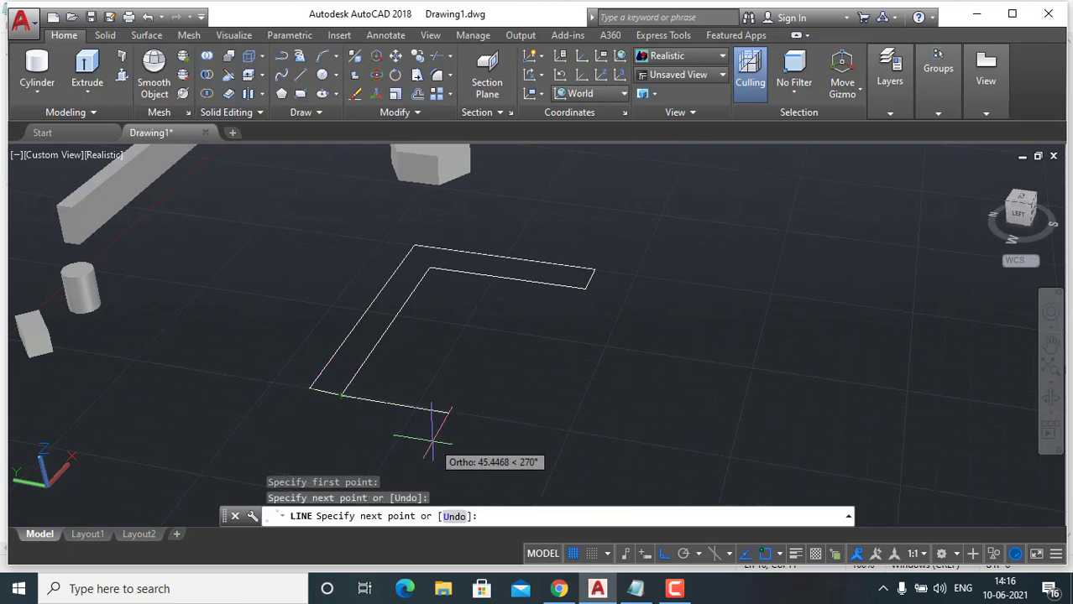
key(Return)
scroll(299, 385, up, 4)
scroll(299, 385, down, 5)
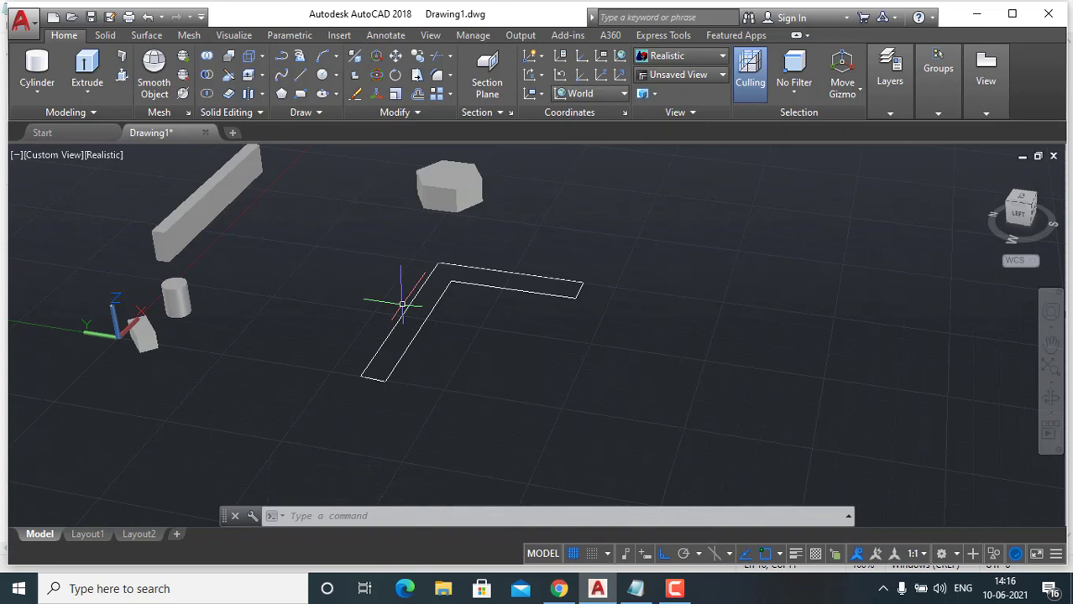
click(676, 589)
click(676, 589)
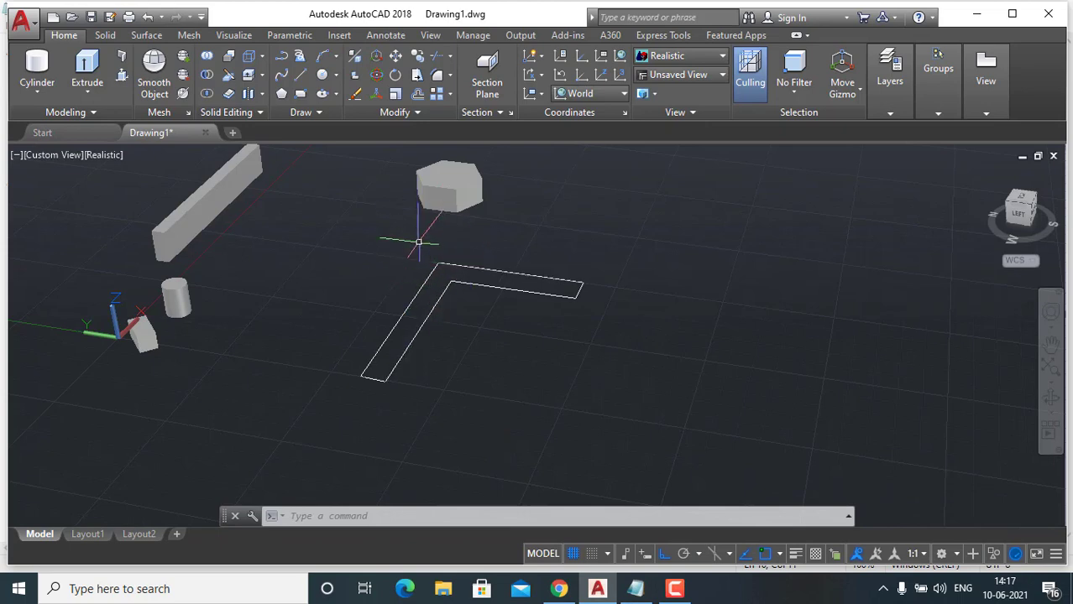
Extrude the six separate lines of the L-shaped outline upward together, picking the height freehand
click(87, 74)
click(662, 185)
click(635, 290)
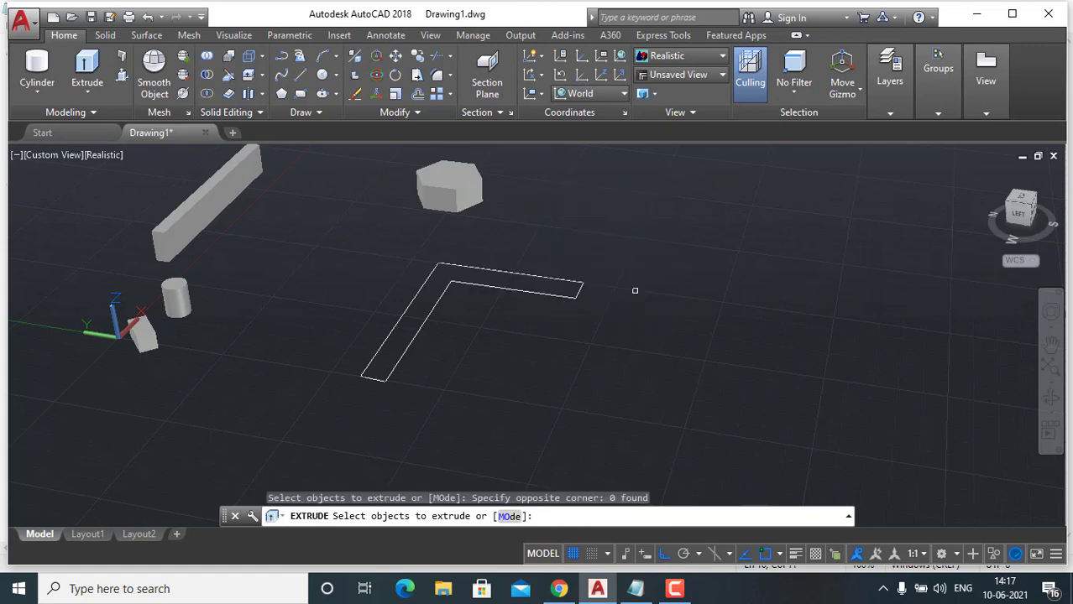
click(615, 373)
click(329, 274)
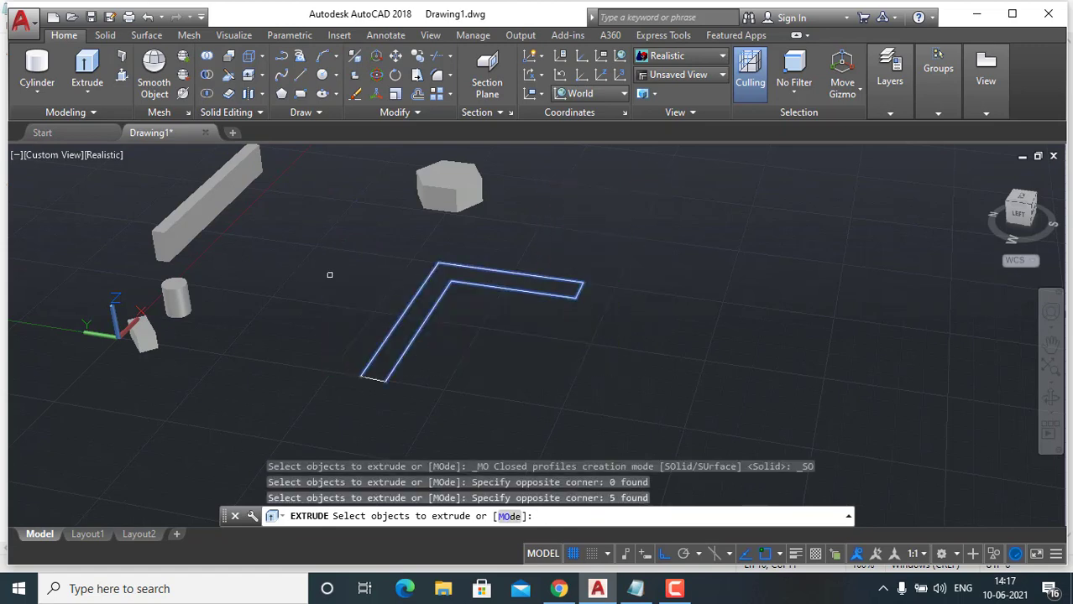
click(426, 409)
click(315, 342)
key(Return)
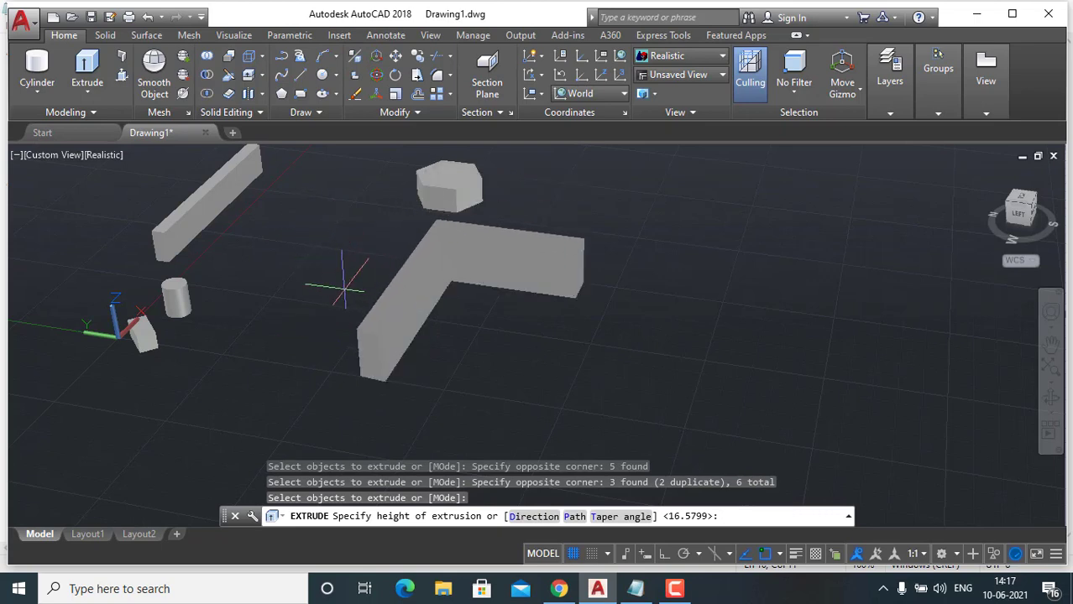
click(372, 308)
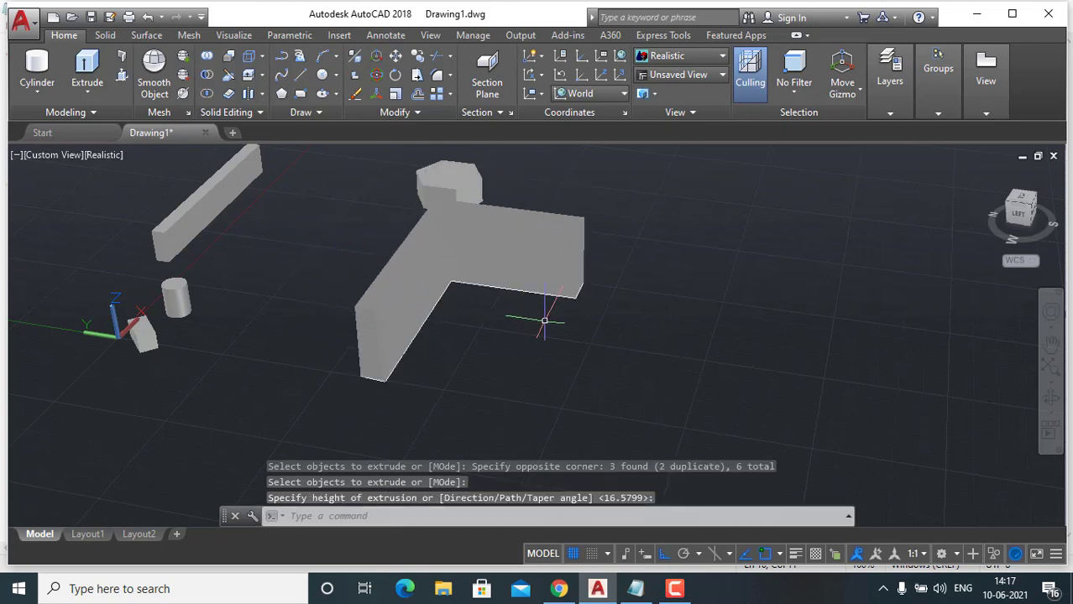
Undo the extrusion of the six separate lines to restore the flat L-shaped outline
mouse_move(544, 321)
shift+middle_down()
mouse_move(560, 307)
mouse_move(491, 376)
mouse_move(414, 386)
mouse_move(343, 335)
mouse_move(239, 309)
mouse_move(170, 376)
mouse_move(587, 369)
mouse_move(412, 350)
mouse_move(431, 335)
mouse_move(587, 319)
mouse_move(525, 335)
mouse_move(441, 324)
mouse_move(561, 321)
shift+middle_up()
key(ctrl+z)
key(ctrl+z)
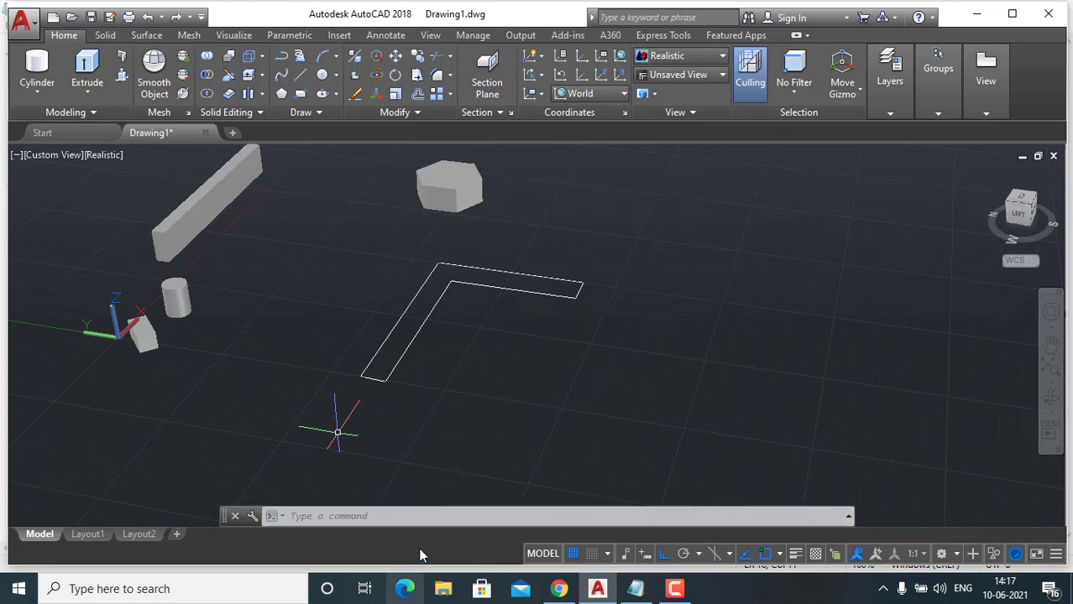
Join the six lines of the L-shaped outline into one polyline with the Join command
click(419, 518)
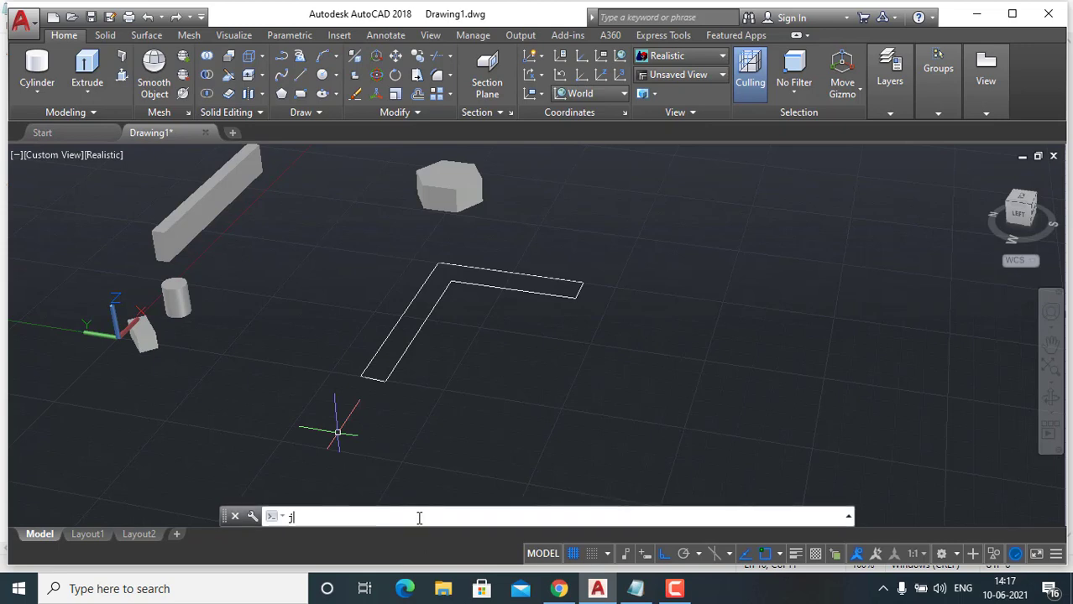
text(j)
key(Return)
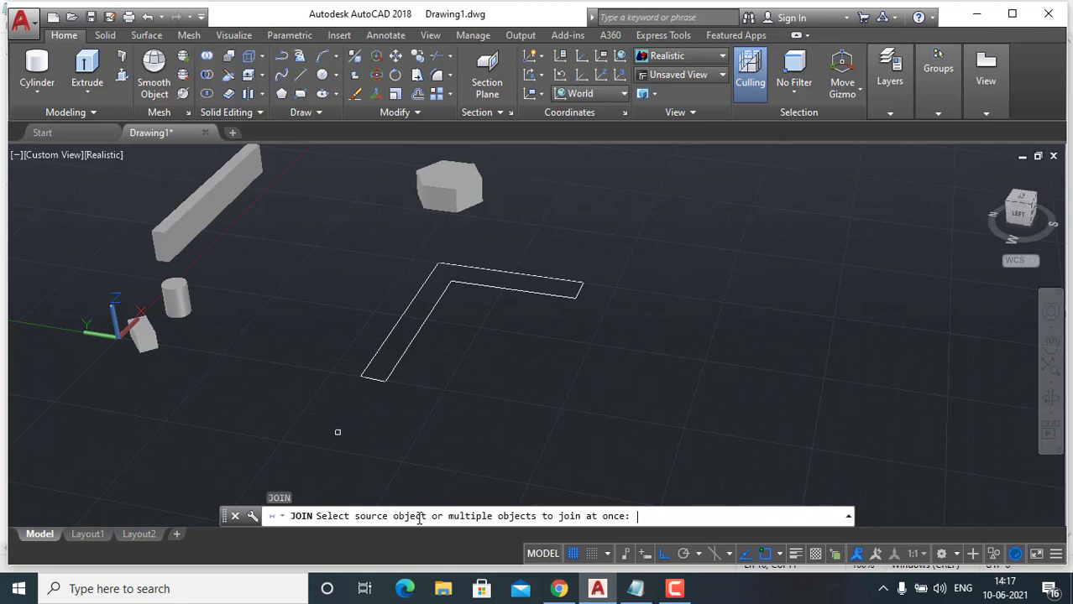
click(744, 394)
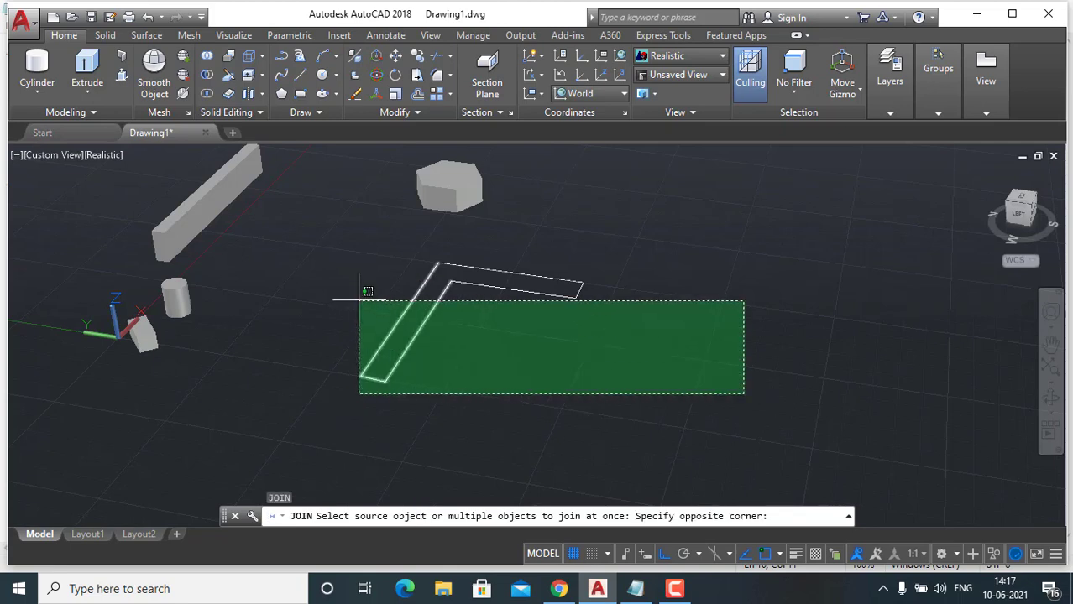
click(349, 253)
key(Return)
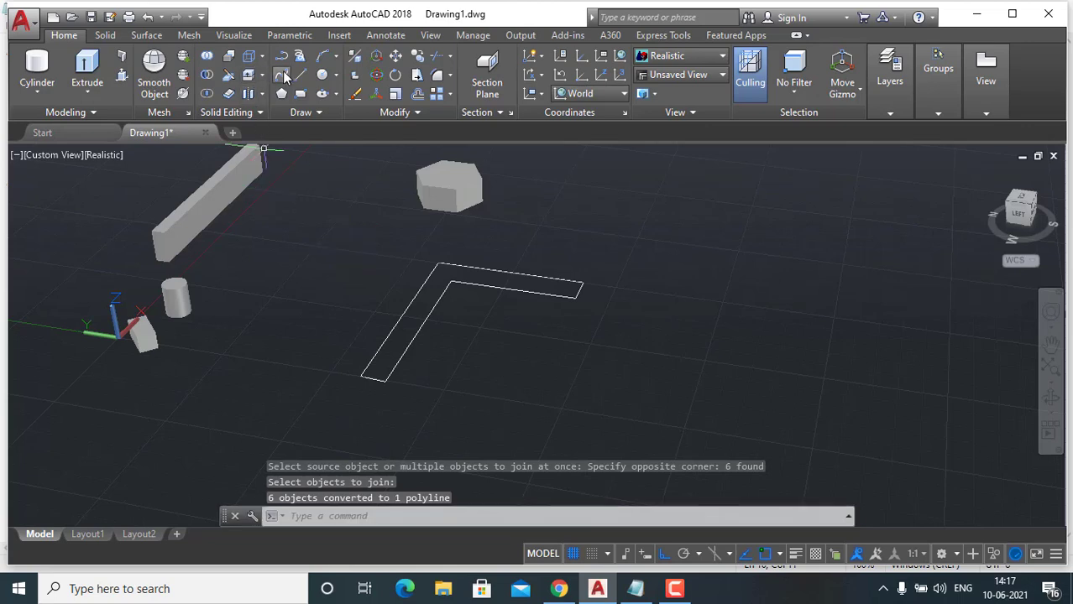
Extrude the joined L-shaped polyline upward into a wall solid, picking a freehand height
click(87, 67)
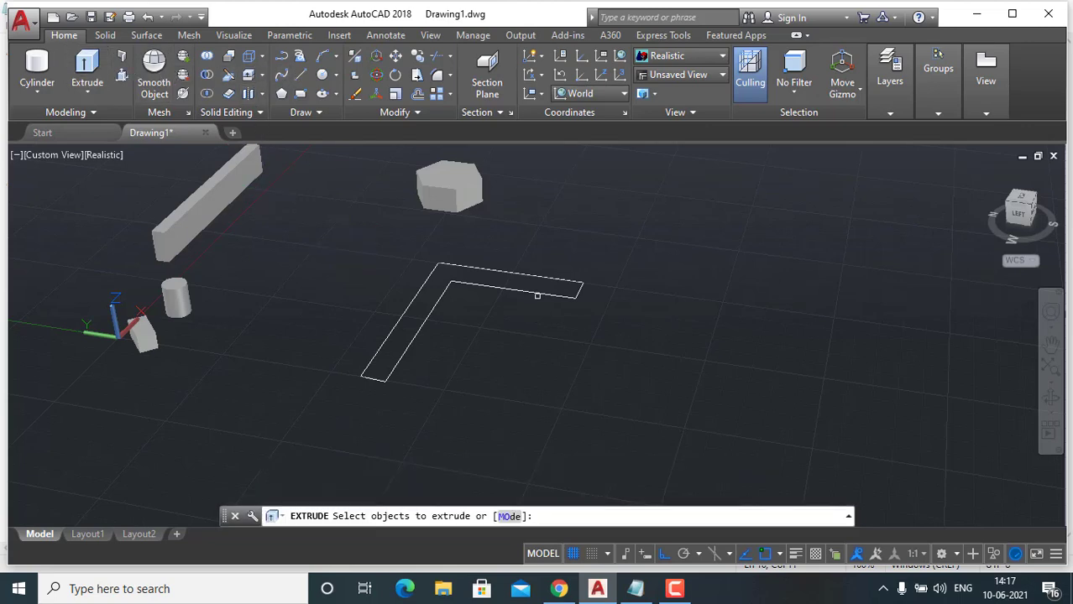
click(536, 290)
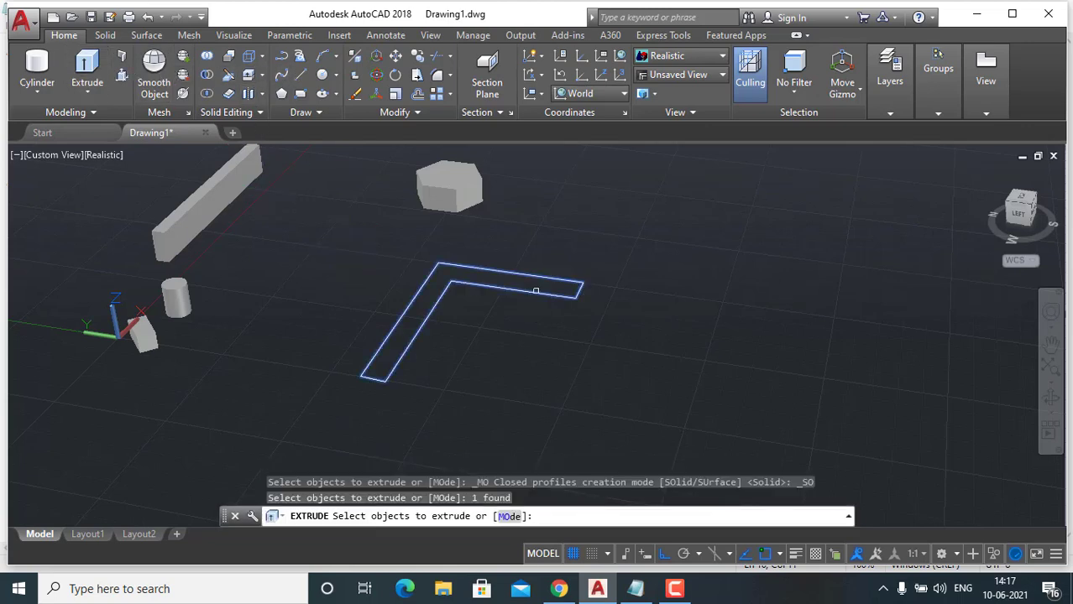
key(Return)
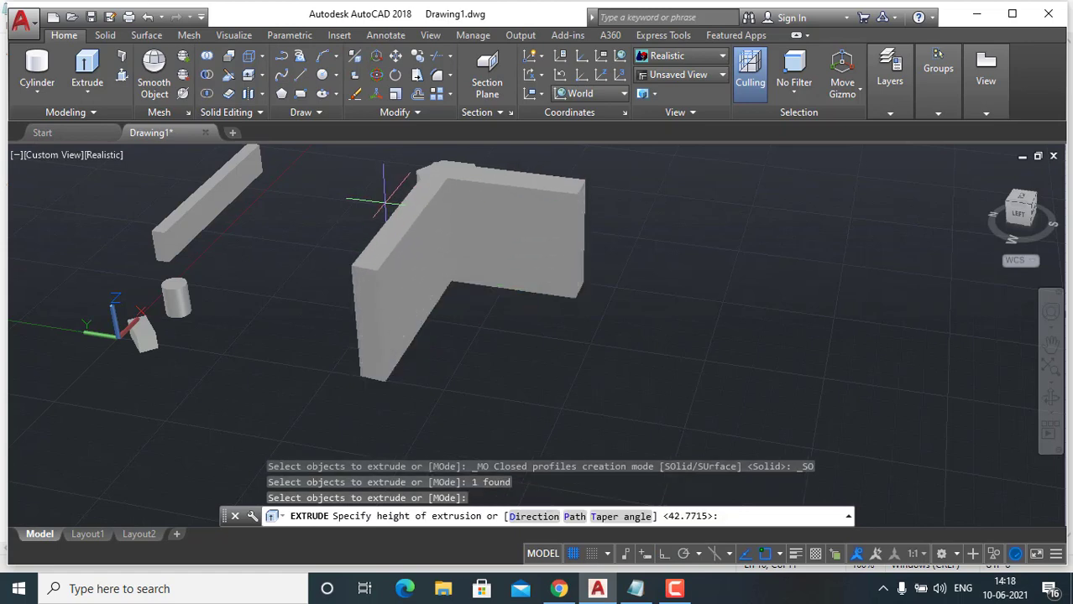
middle_drag(395, 256, 371, 384)
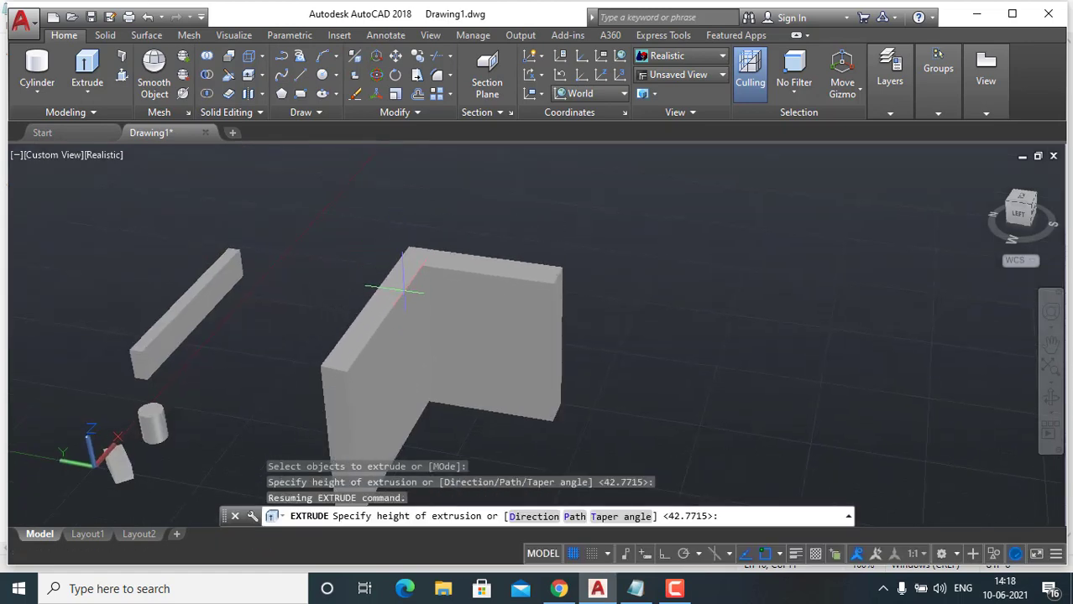
middle_drag(487, 347, 496, 318)
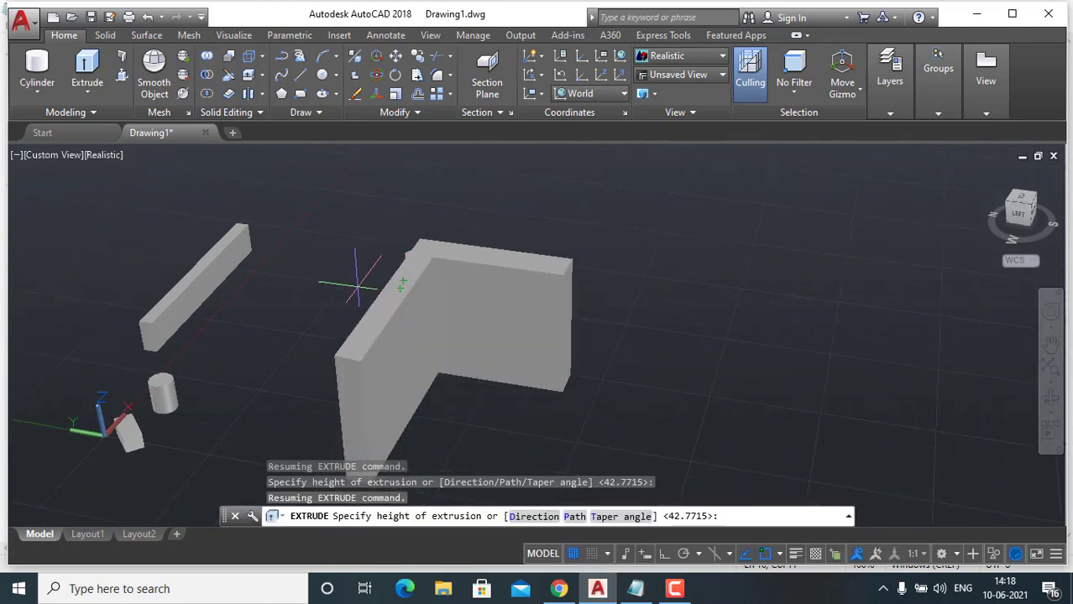
click(457, 270)
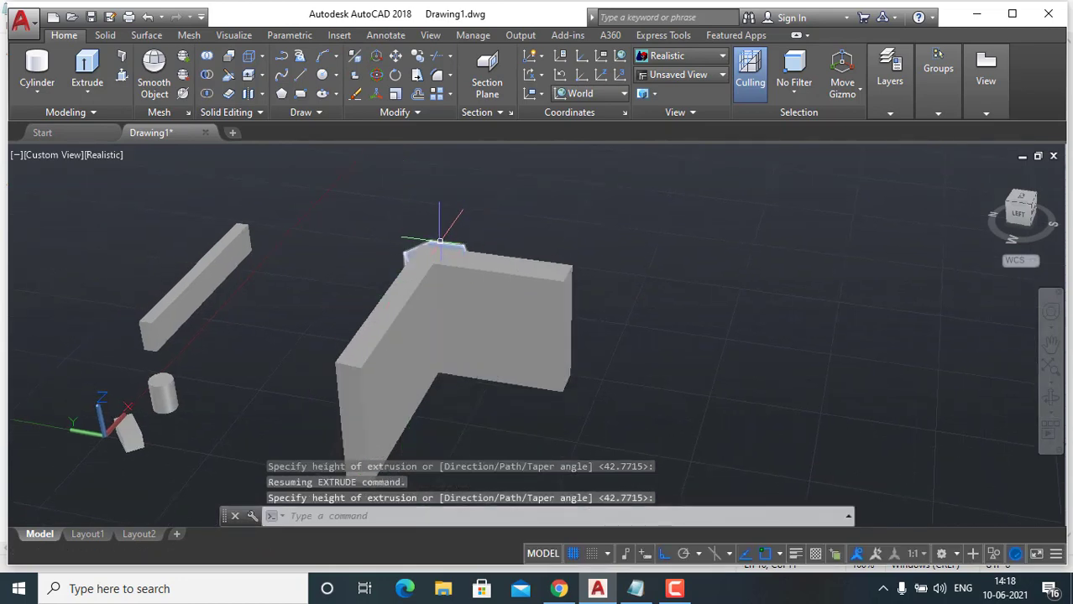
Delete the hexagonal solid behind the L-shaped wall
click(411, 237)
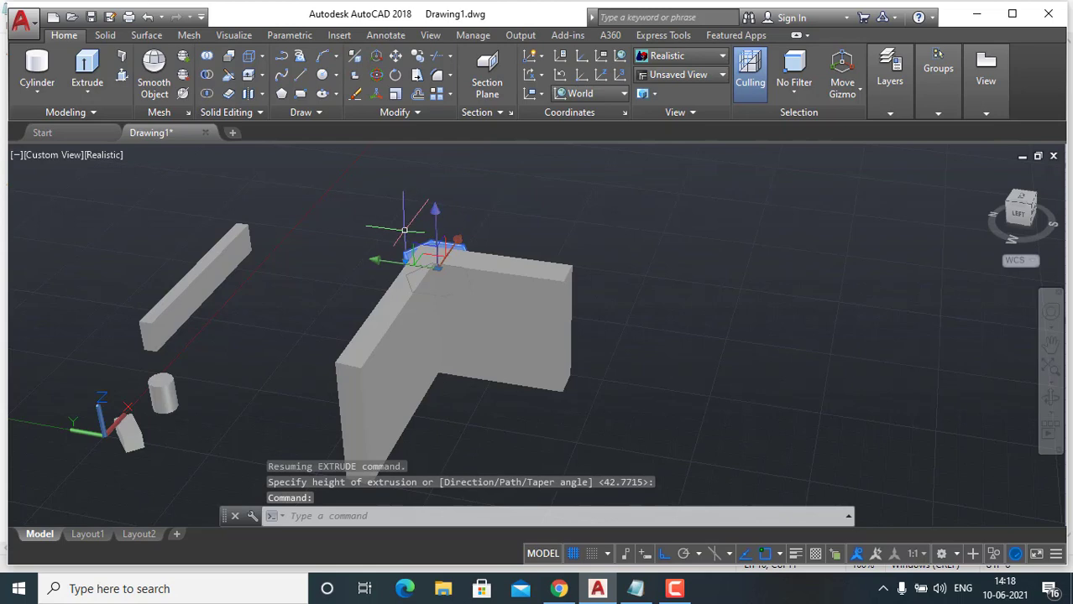
key(Delete)
click(471, 306)
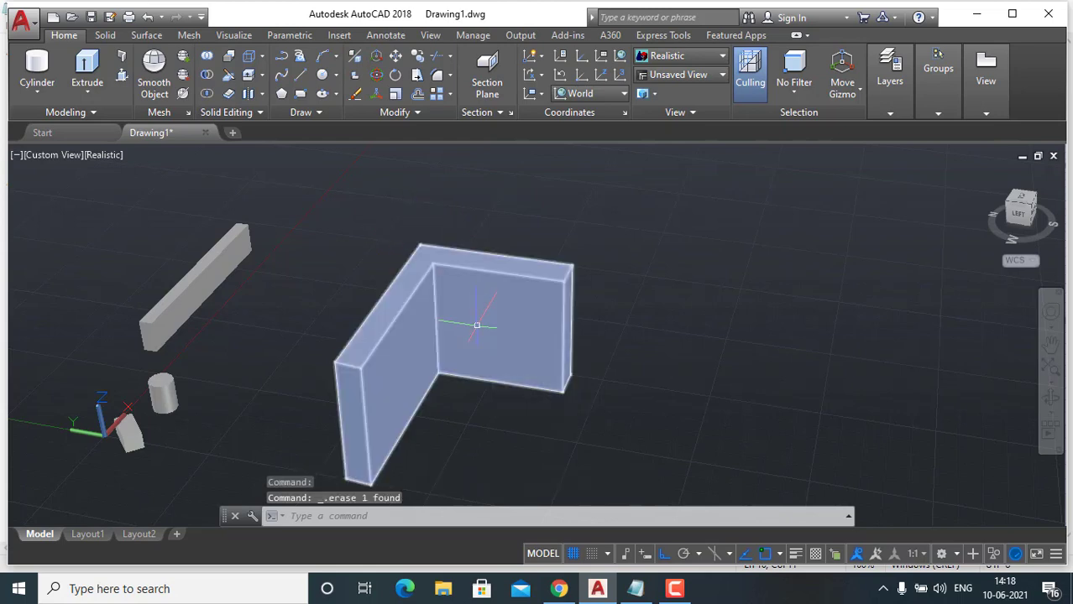
shift+middle_drag(476, 325, 524, 344)
scroll(426, 298, up, 4)
scroll(536, 364, down, 3)
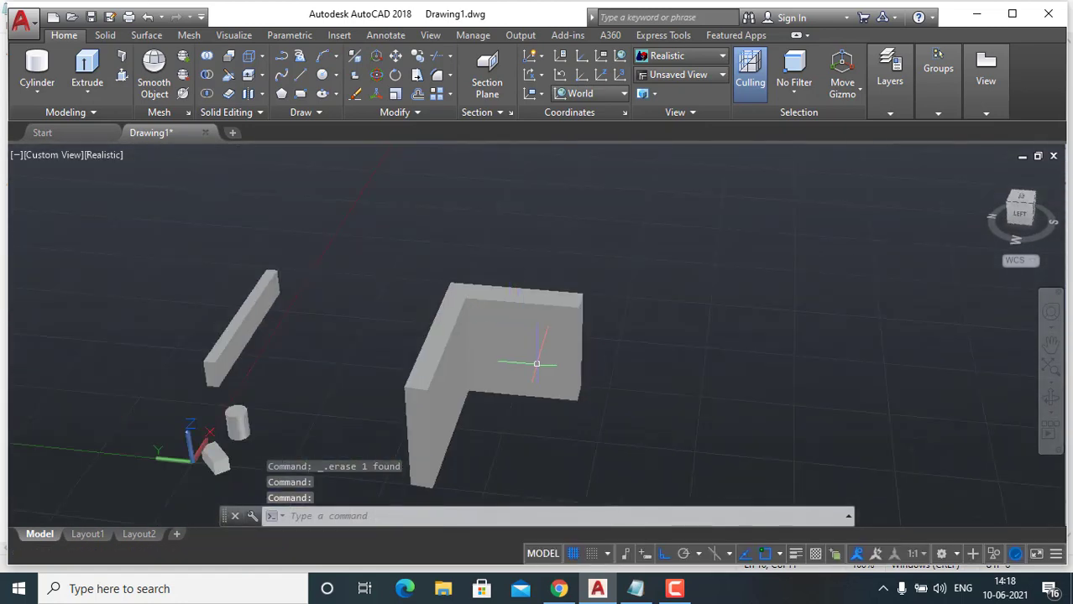
shift+middle_drag(495, 393, 536, 322)
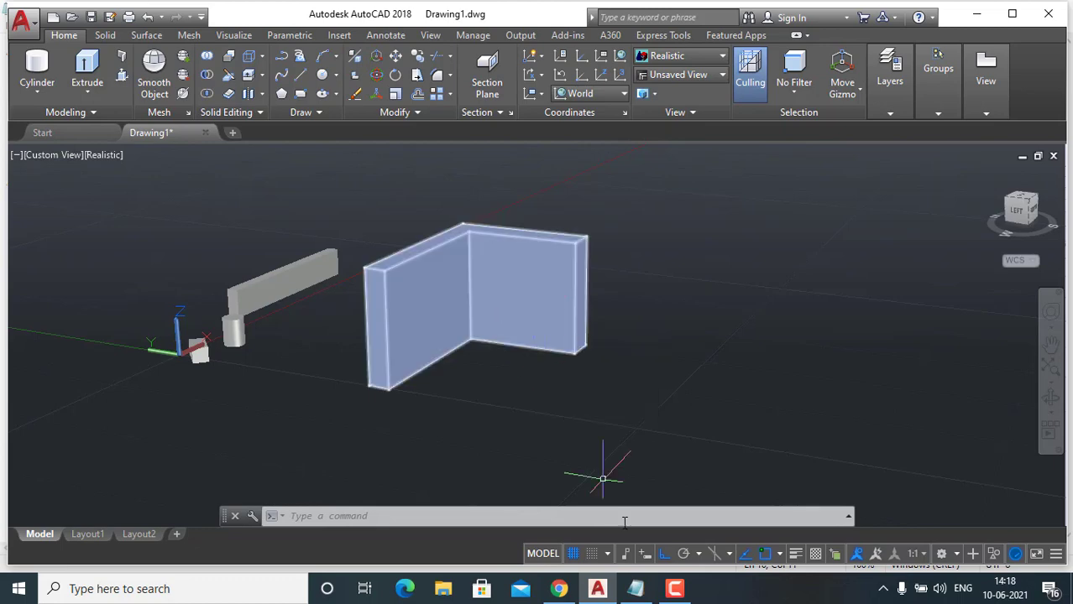
click(674, 592)
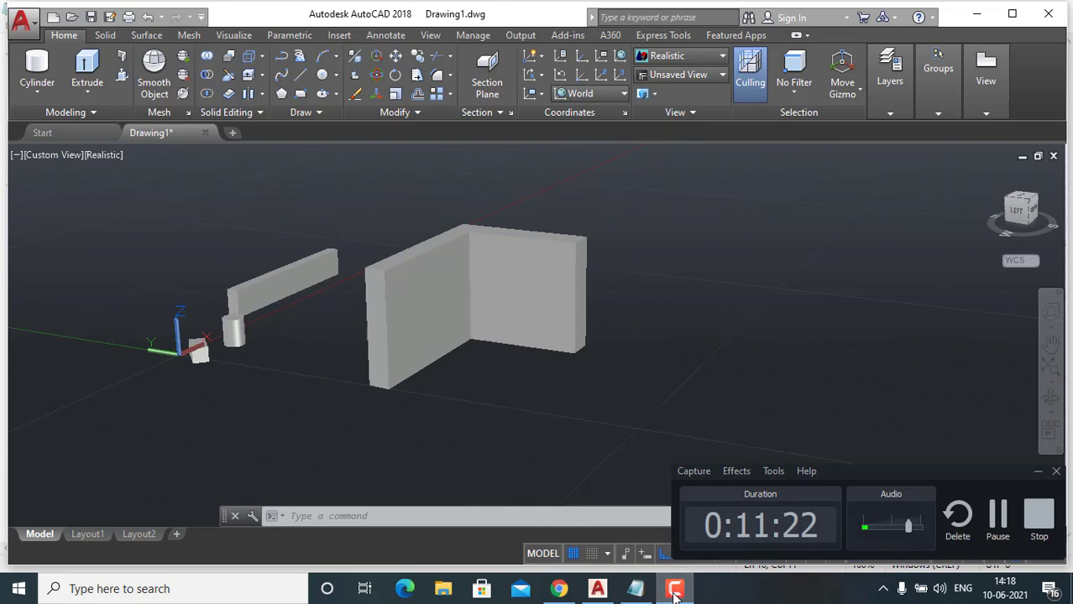
click(674, 592)
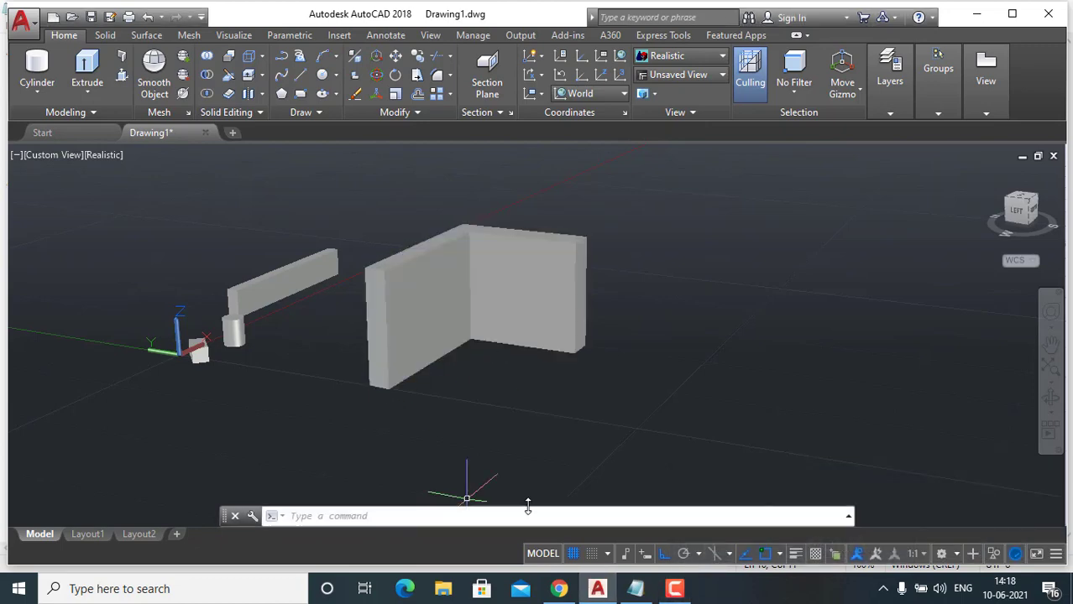
Switch to Notepad and add the lines "Presspull command" and "Pres enter" below the Extrude notes
click(636, 592)
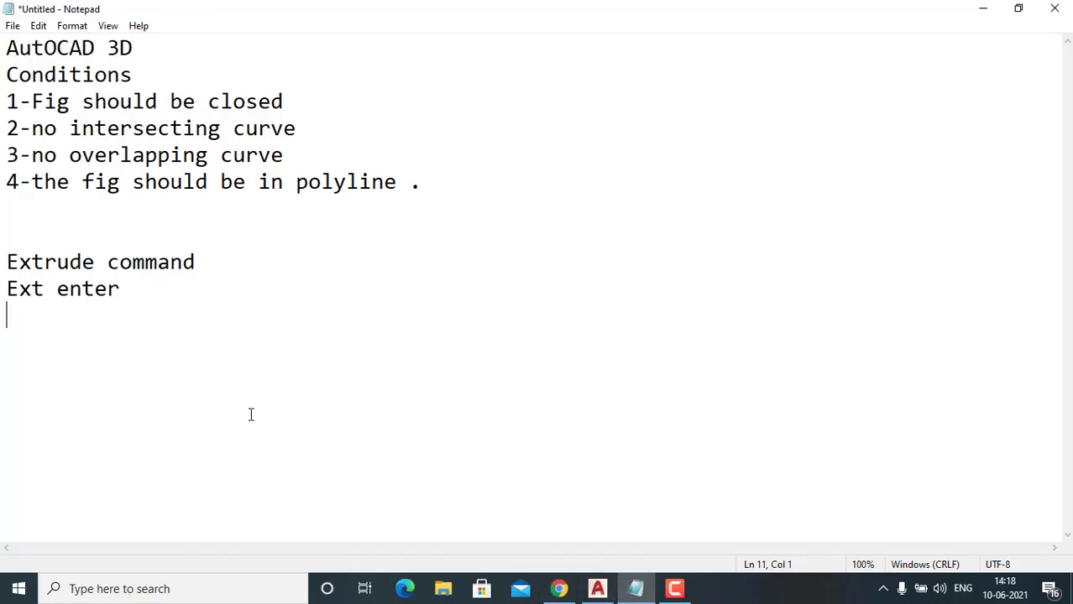
key(Return)
text(Press)
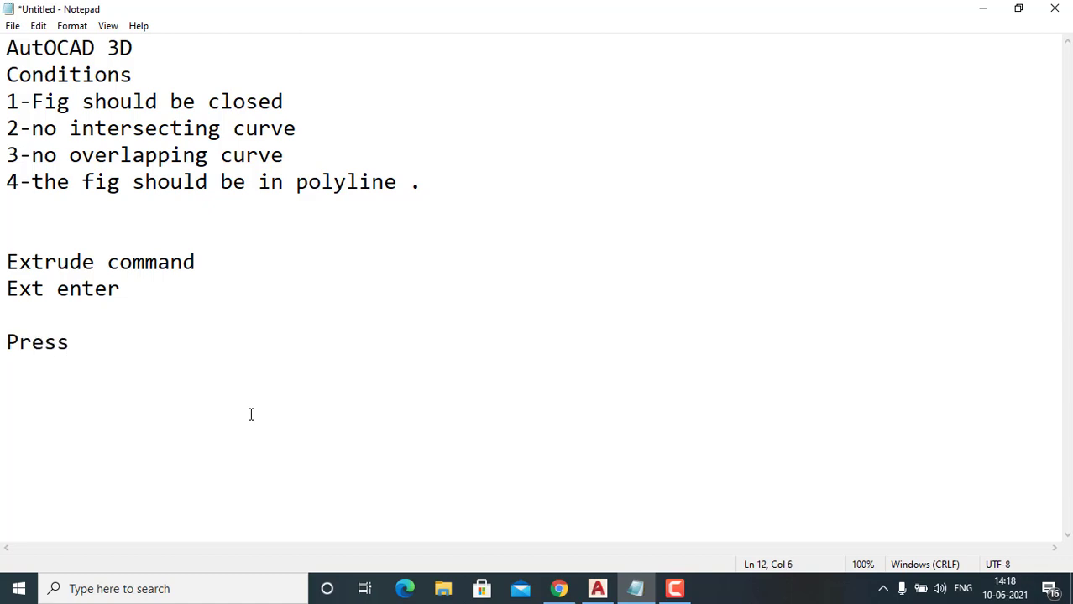
text(pull coomand)
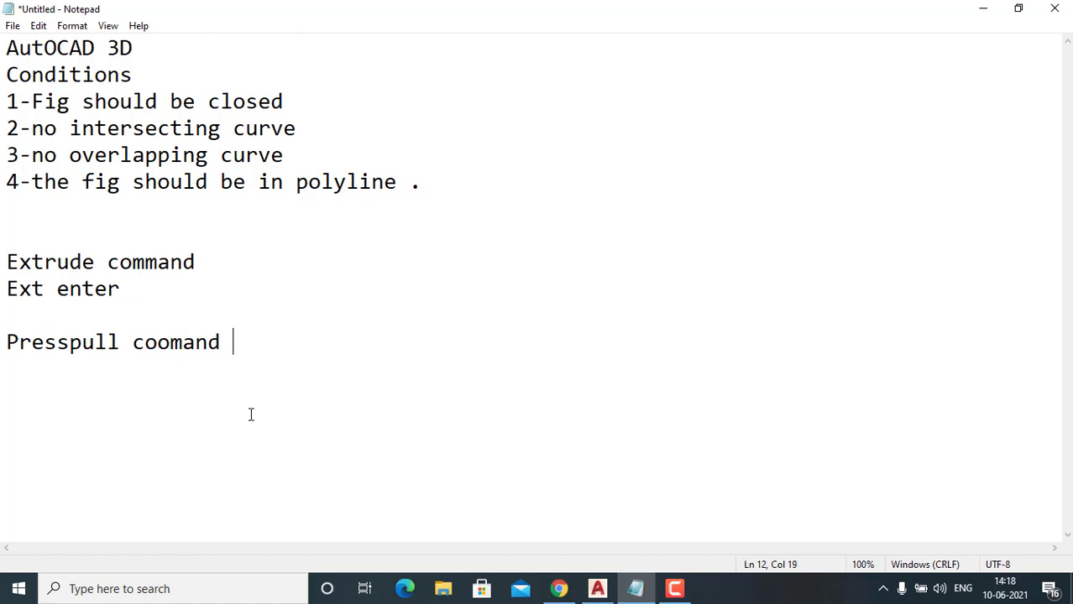
key(BackSpace)
key(BackSpace)
key(BackSpace)
key(BackSpace)
key(BackSpace)
key(BackSpace)
text(mmand )
text(Pres )
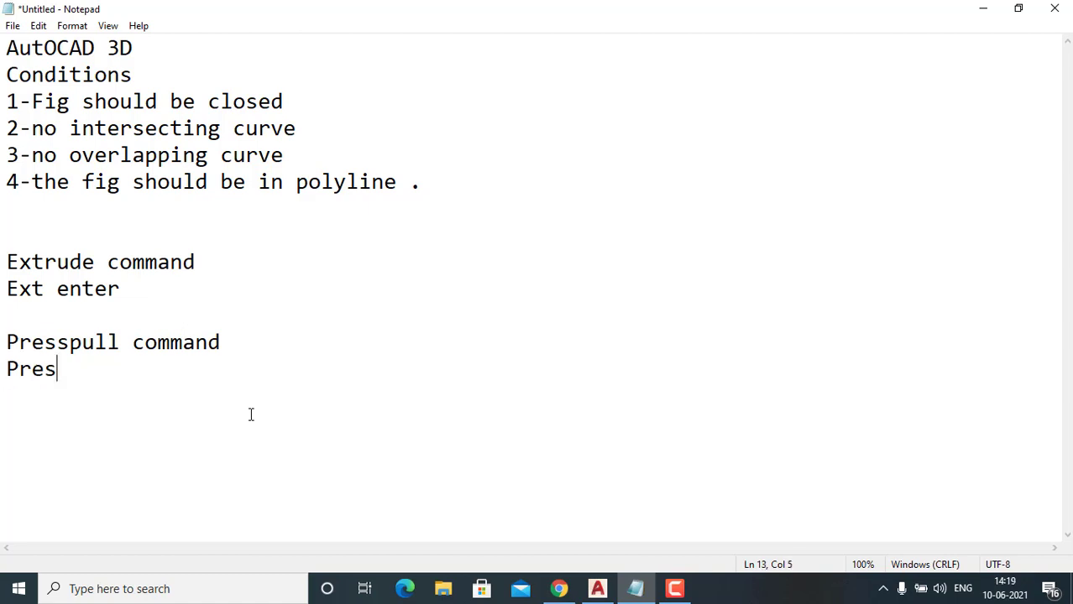
text(enter)
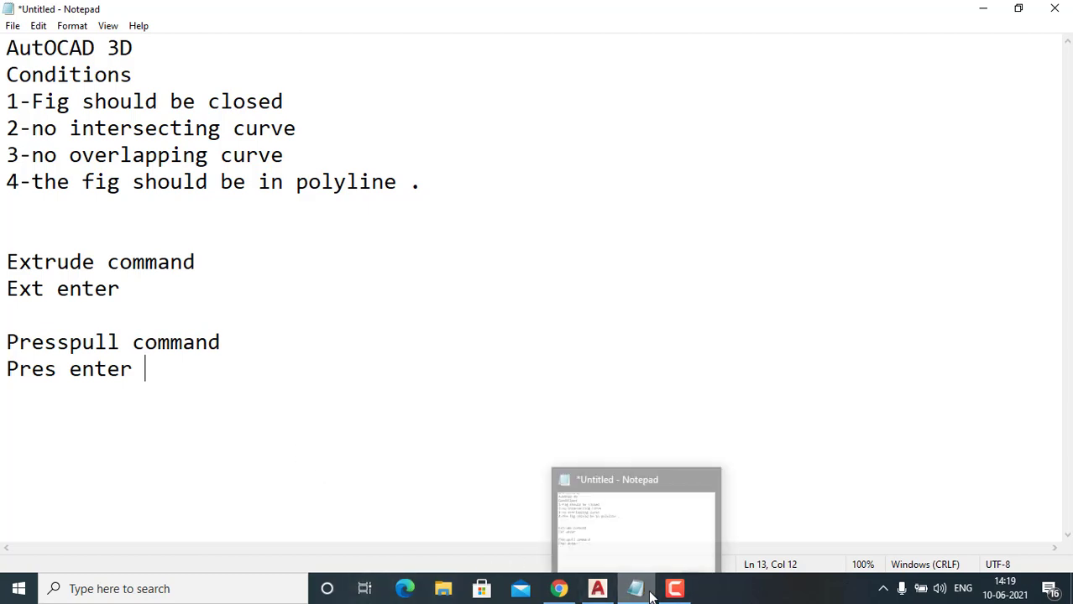
Switch back to AutoCAD and draw a freehand circle on the inner face of the L-shaped solid's back wall
mouse_move(637, 594)
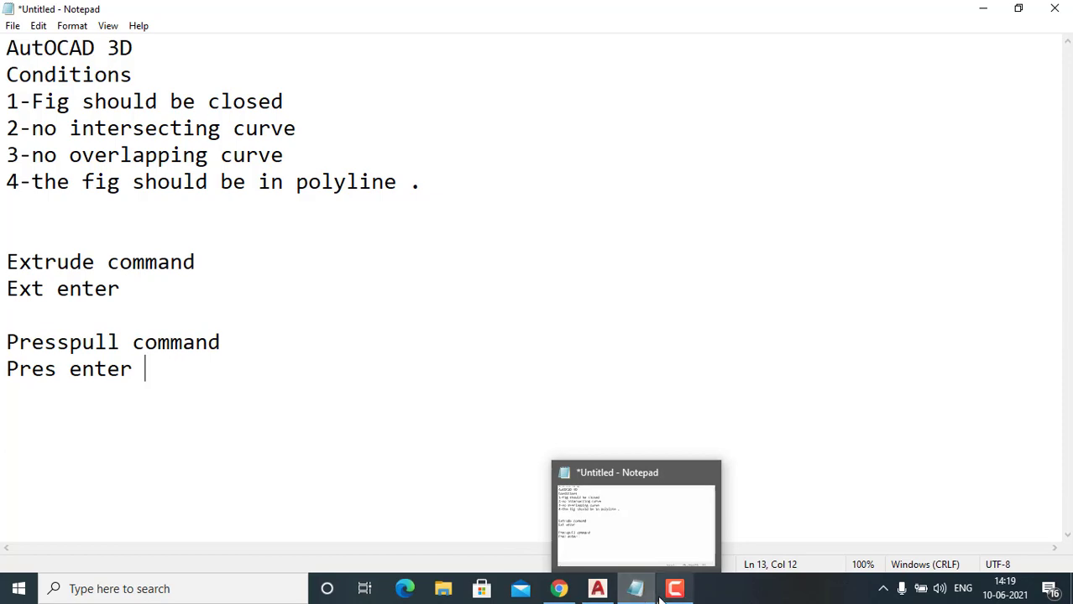
click(596, 588)
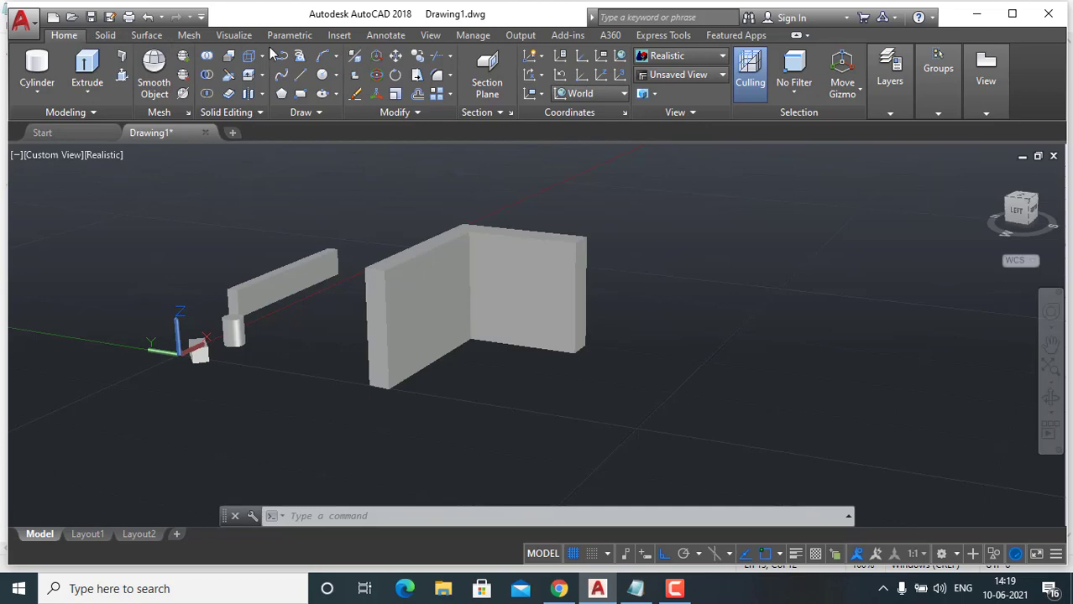
click(322, 75)
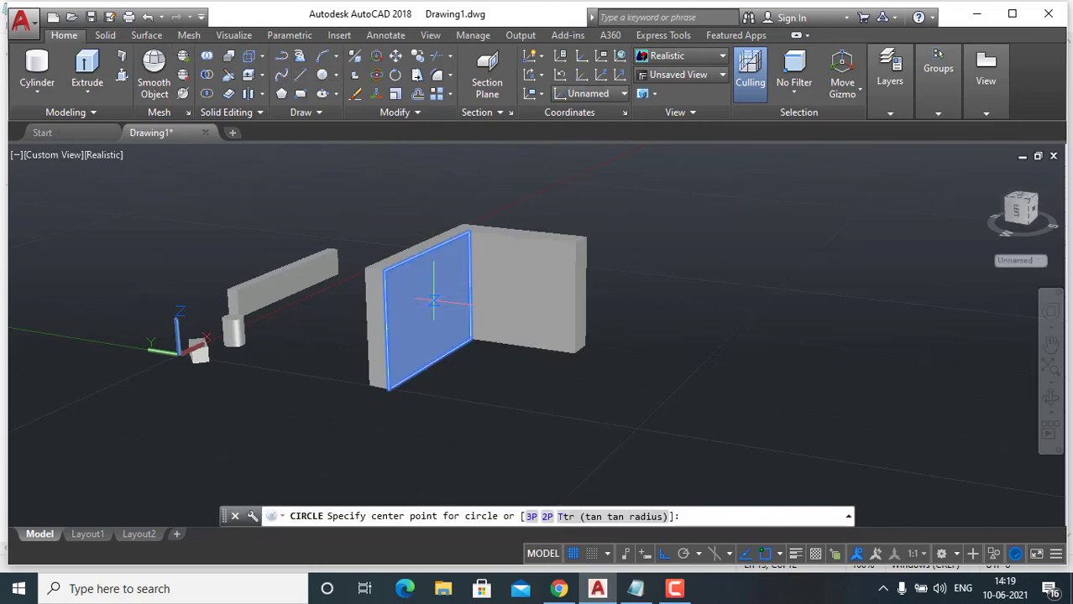
scroll(420, 298, up, 2)
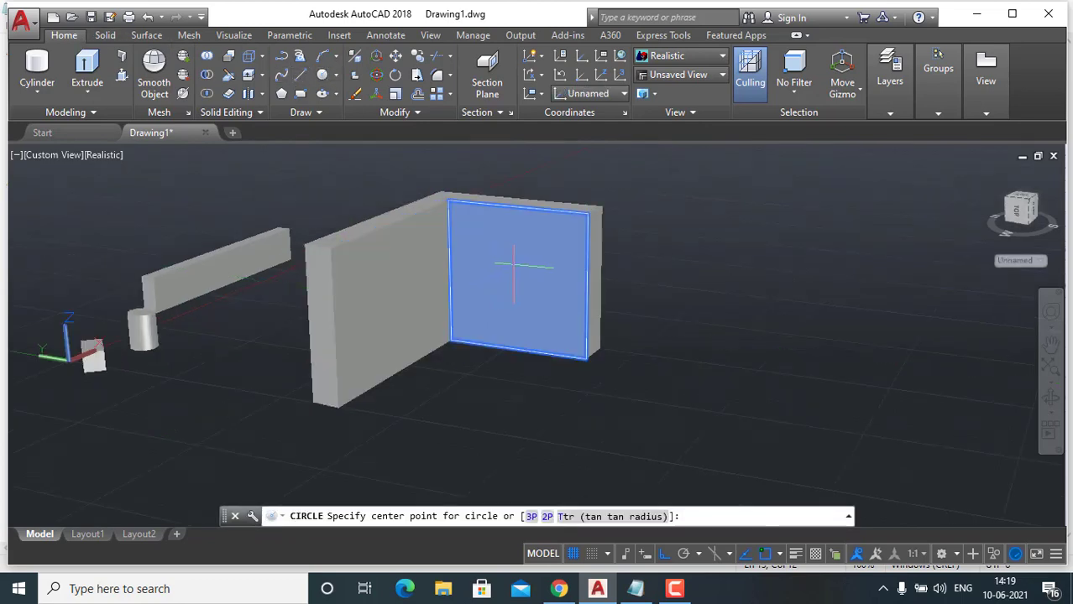
click(520, 265)
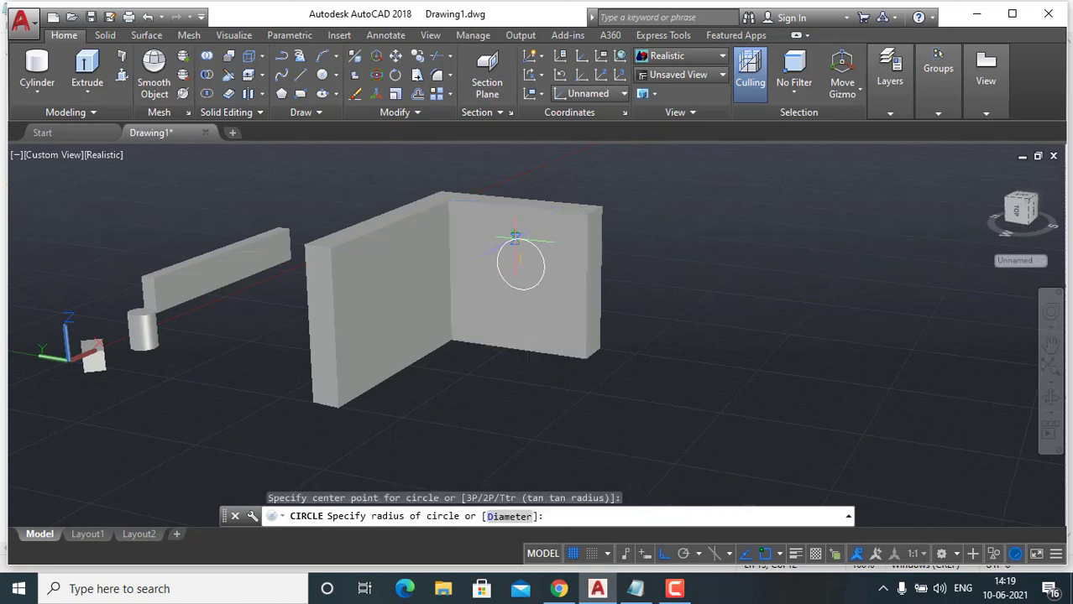
click(526, 291)
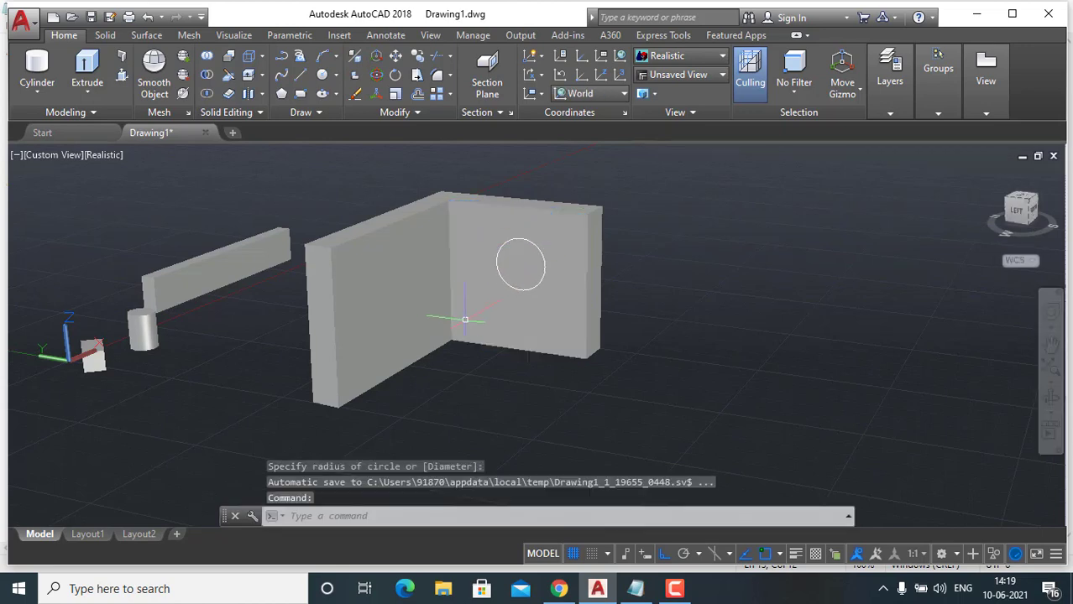
Draw a freehand rectangle on the inner face of the L-shaped solid's side wall
click(302, 94)
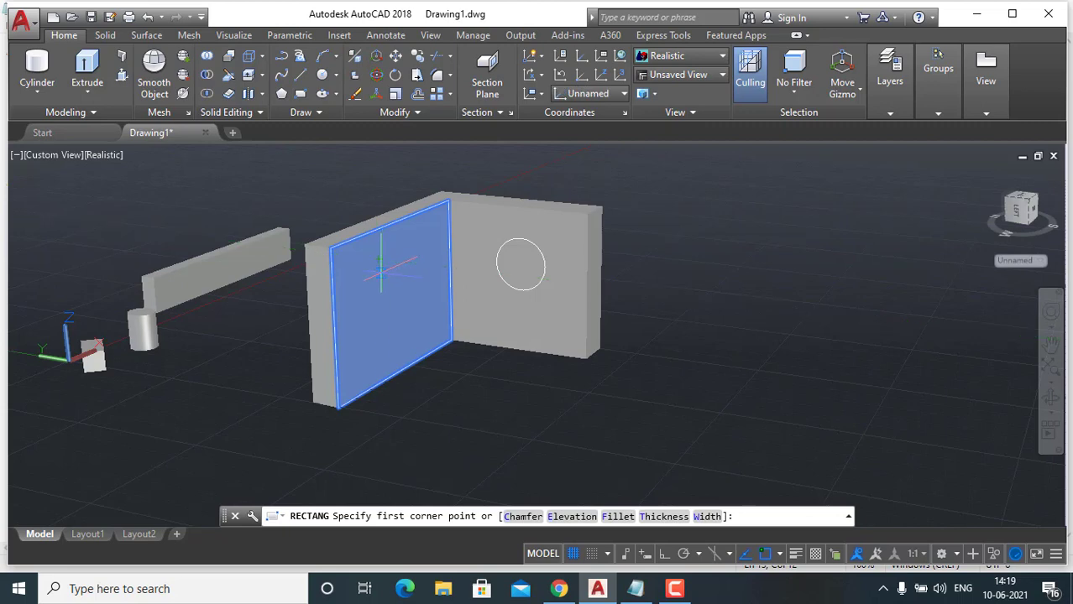
click(422, 259)
click(422, 297)
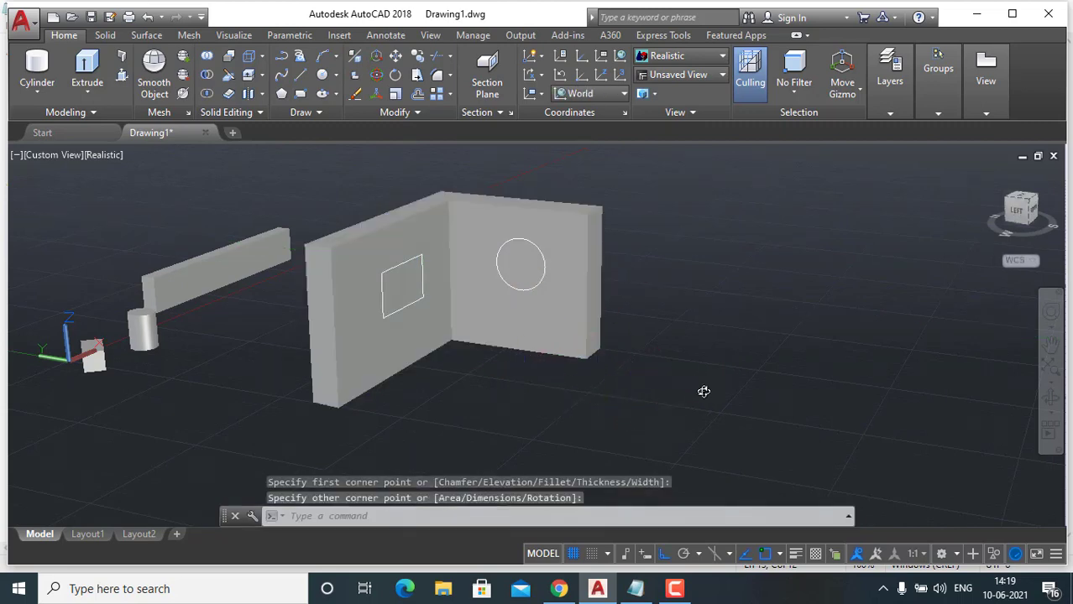
Presspull the rectangular area on the side wall by -10 to cut a window opening
mouse_move(705, 390)
shift+middle_down()
mouse_move(585, 438)
mouse_move(518, 421)
mouse_move(704, 391)
mouse_move(735, 402)
mouse_move(694, 404)
shift+middle_up()
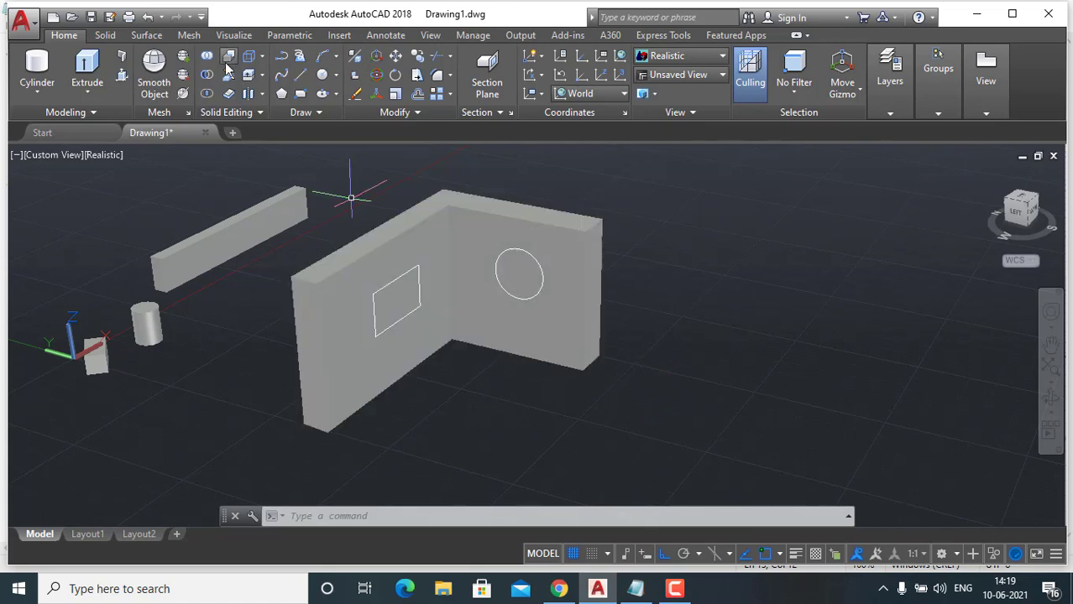
click(111, 36)
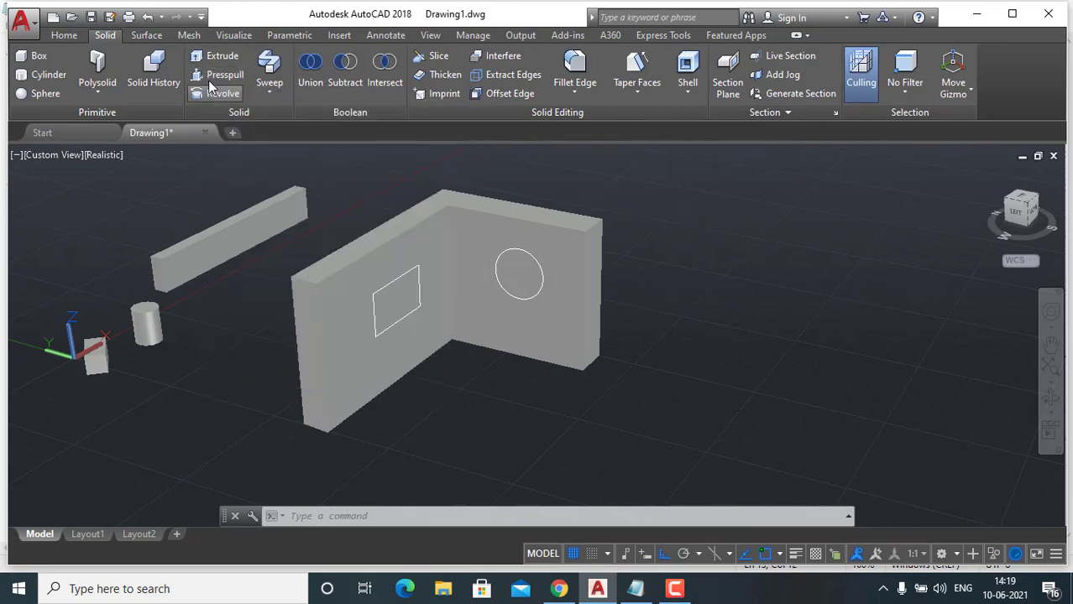
click(214, 76)
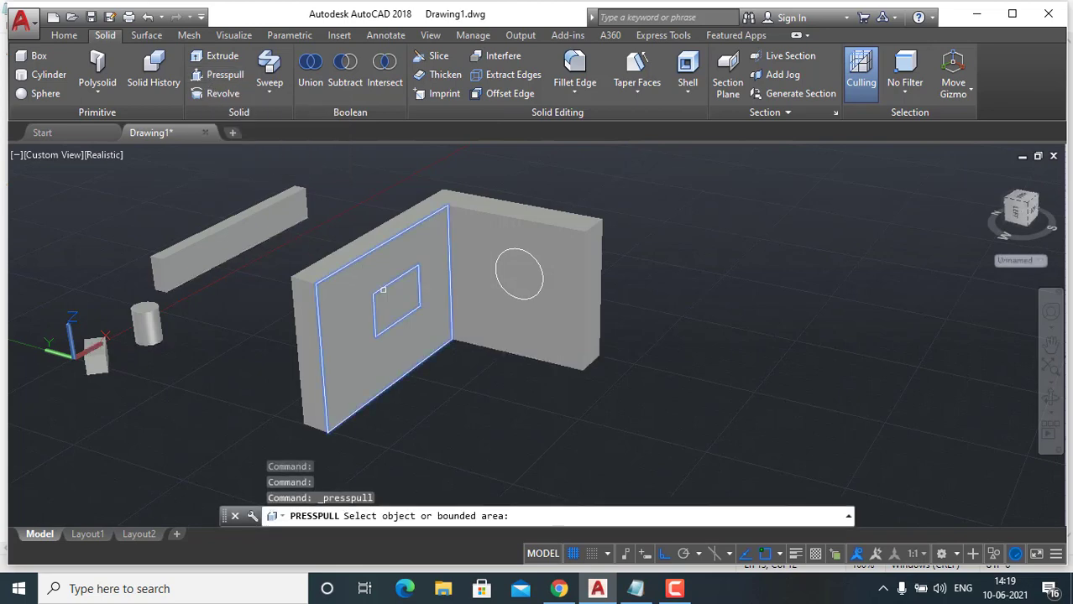
click(396, 300)
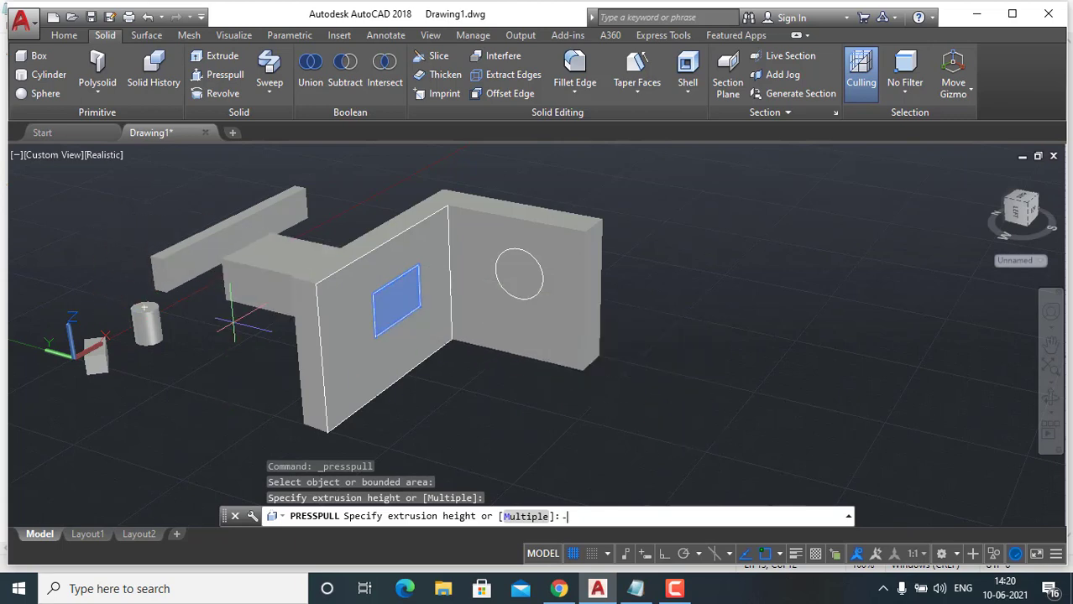
key(Return)
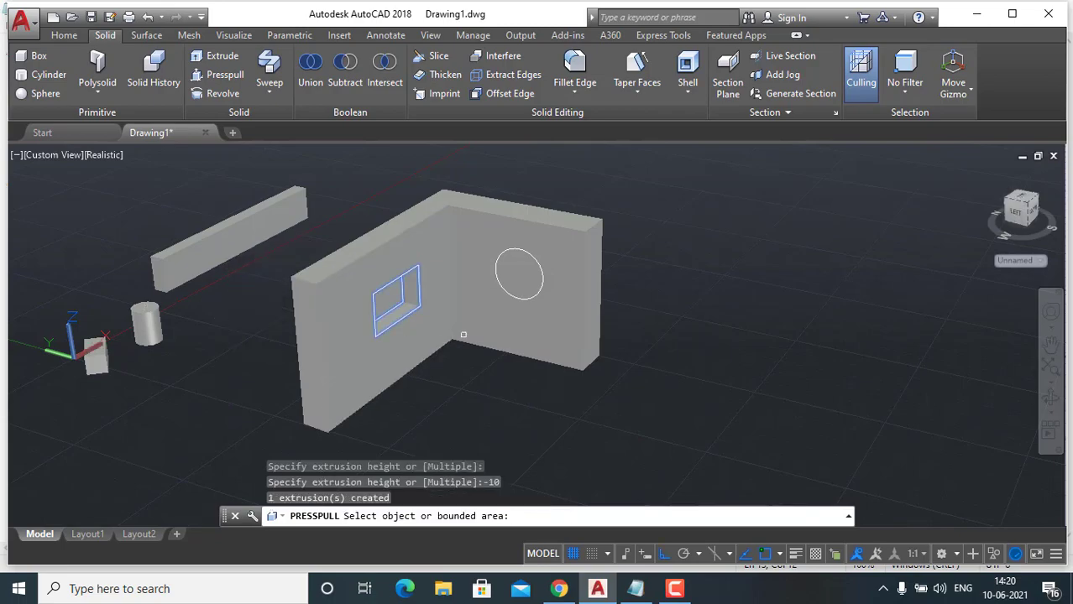
Presspull the circular area through the back wall to cut a round hole, picking the depth freehand behind the wall
shift+middle_drag(394, 298, 460, 259)
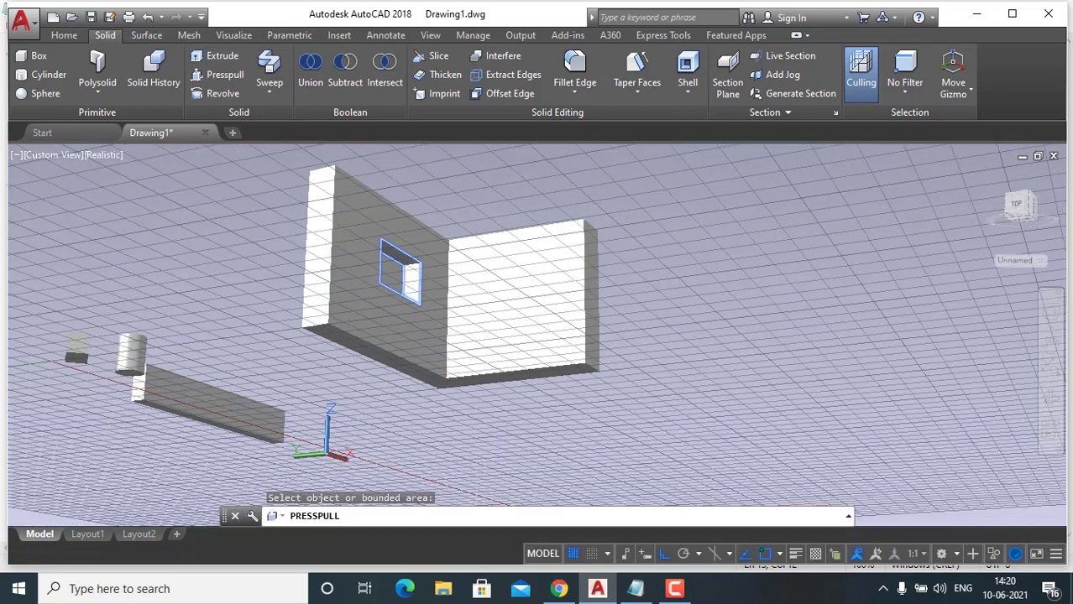
scroll(530, 326, up, 4)
scroll(284, 204, down, 5)
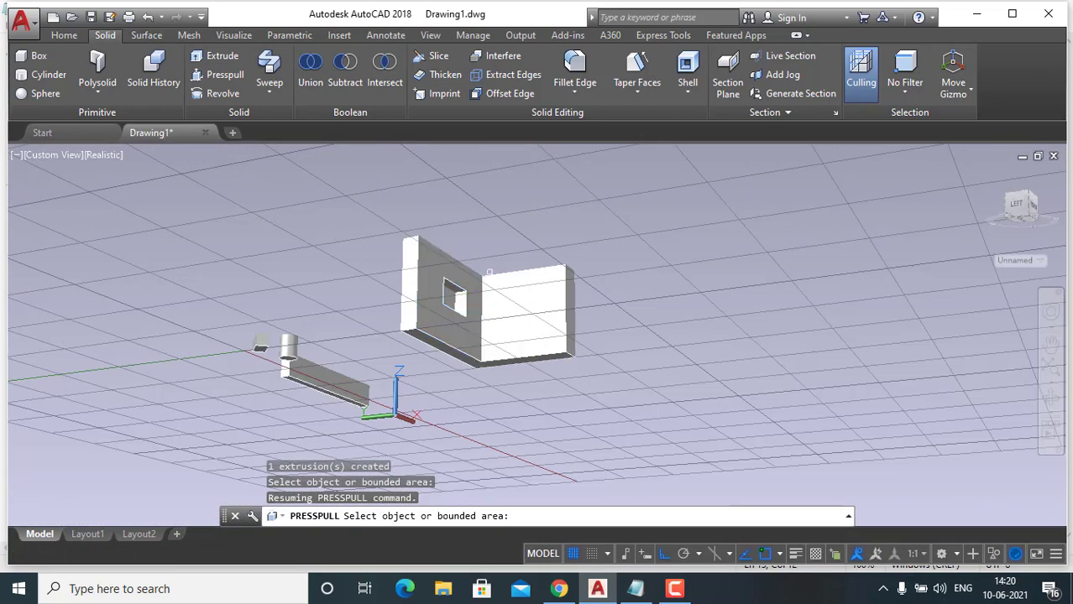
shift+middle_drag(482, 270, 472, 336)
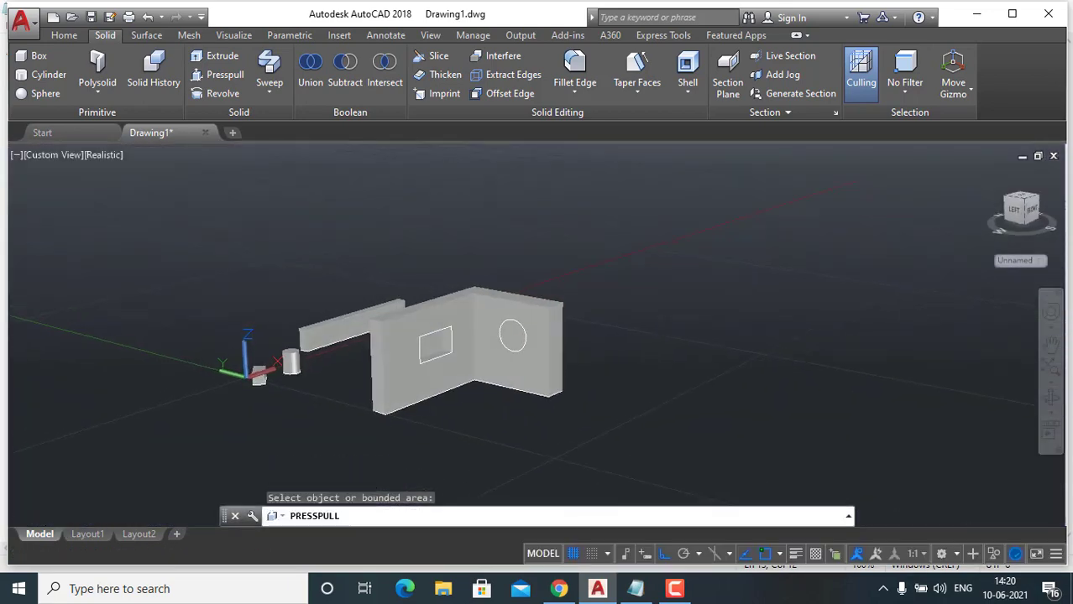
click(513, 336)
scroll(578, 309, up, 2)
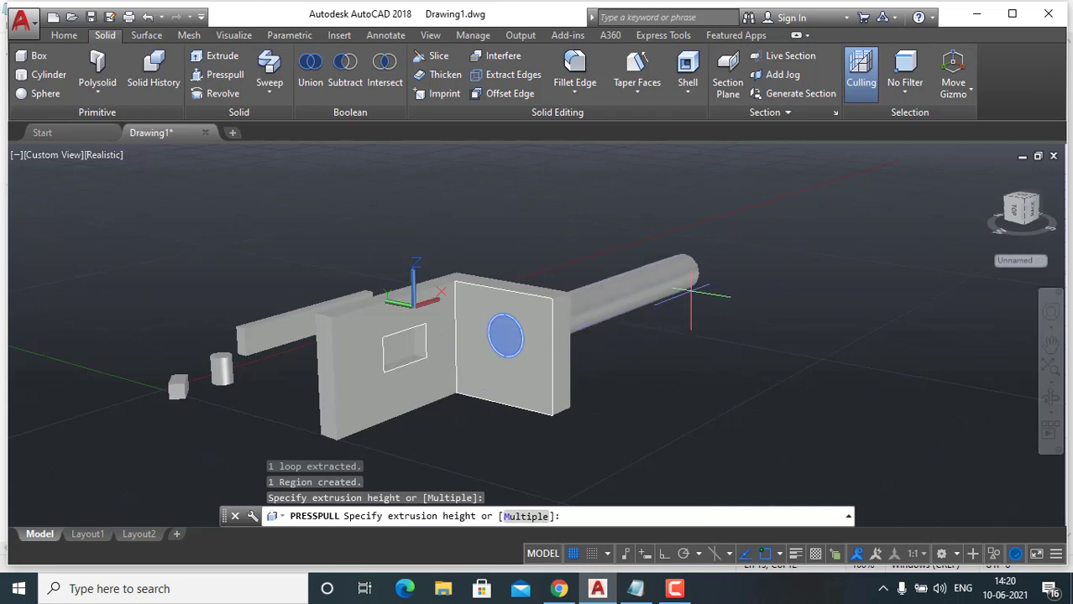
click(688, 291)
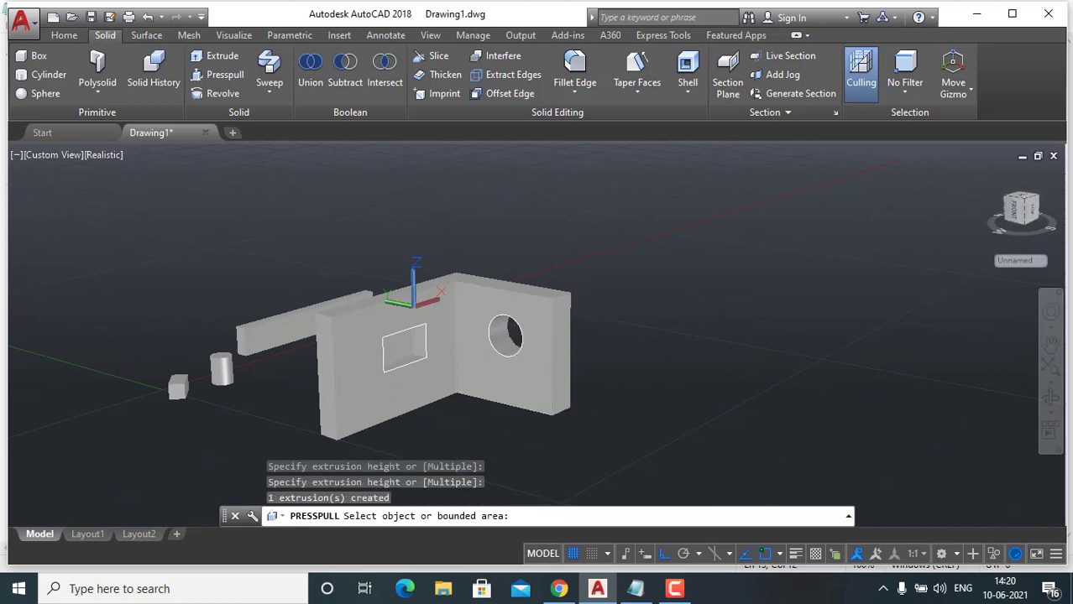
Finish the Presspull command and draw a freehand rectangle on the ground plane beside the L-shaped wall
shift+middle_drag(442, 360, 475, 366)
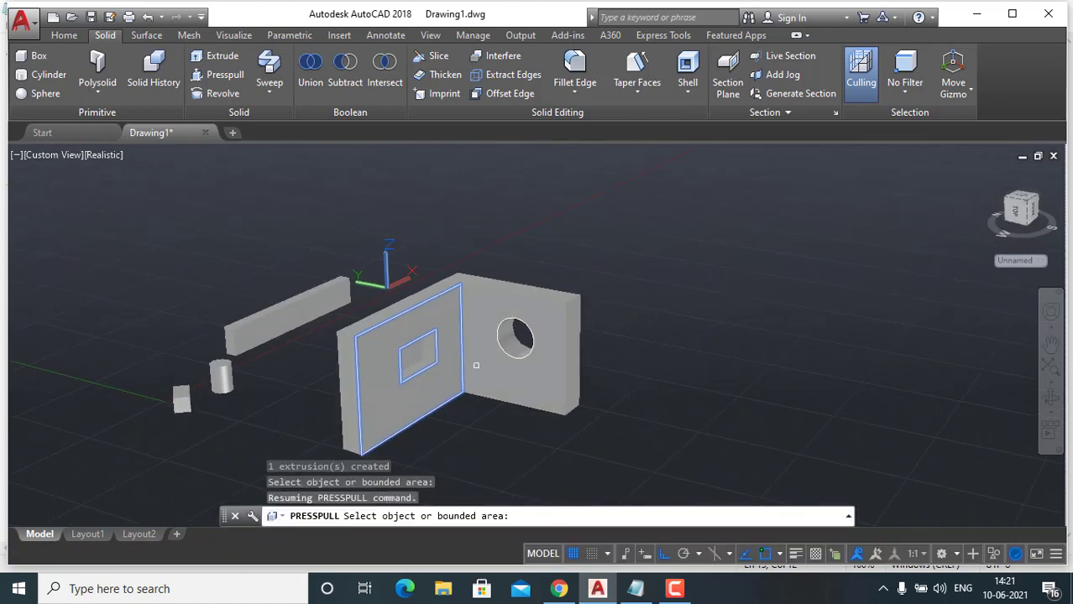
key(Return)
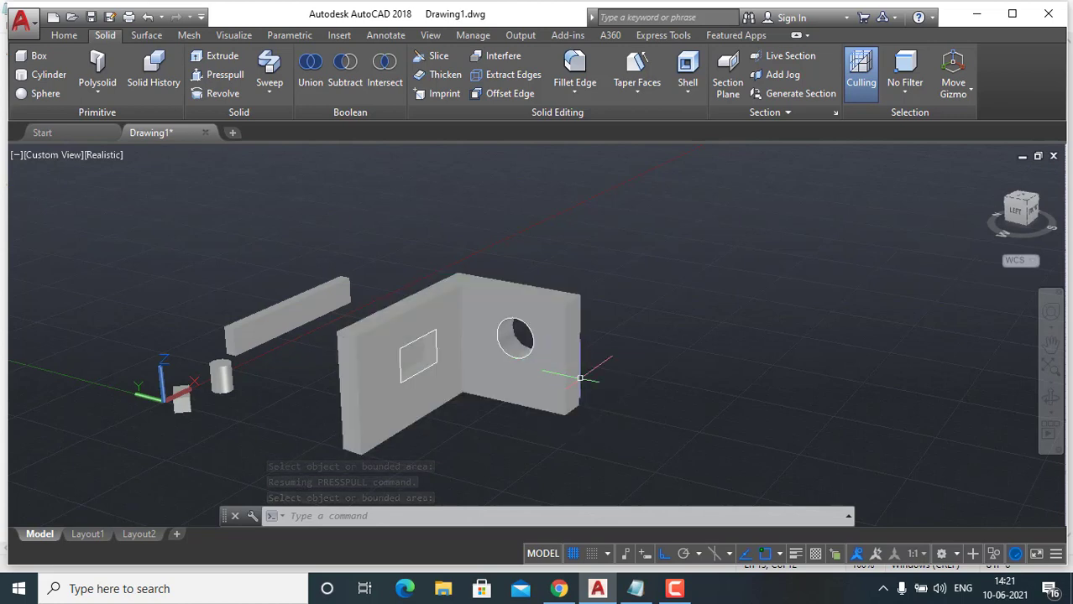
middle_drag(592, 382, 466, 322)
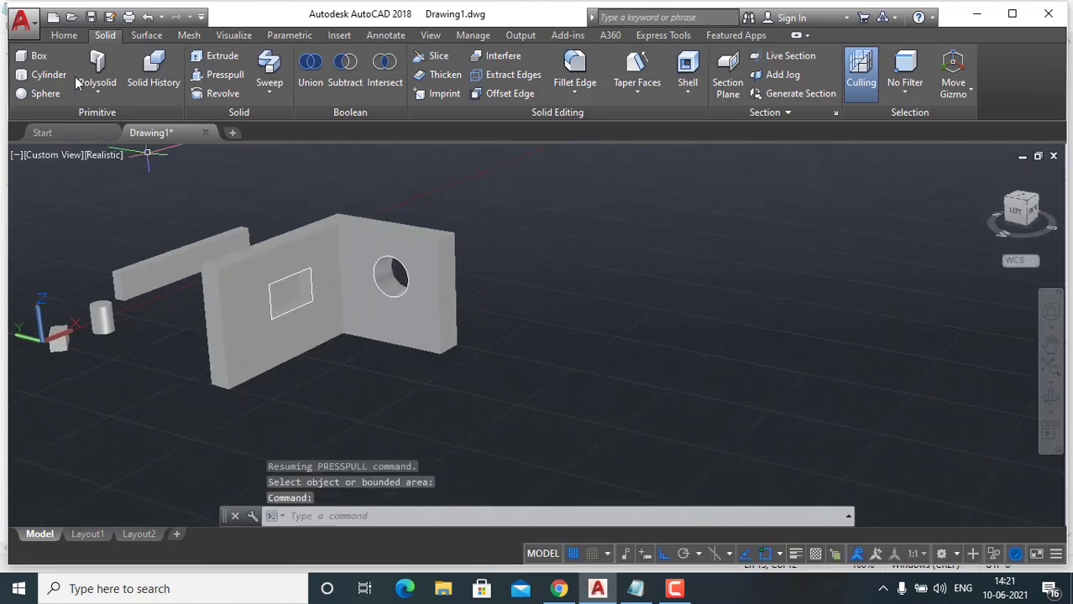
click(58, 37)
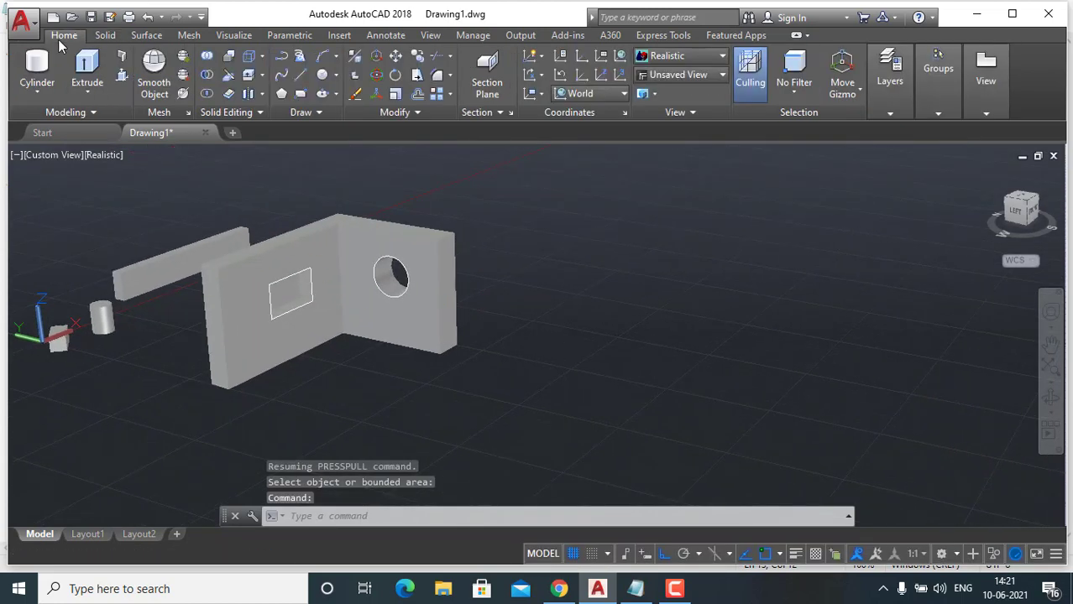
click(301, 96)
click(627, 347)
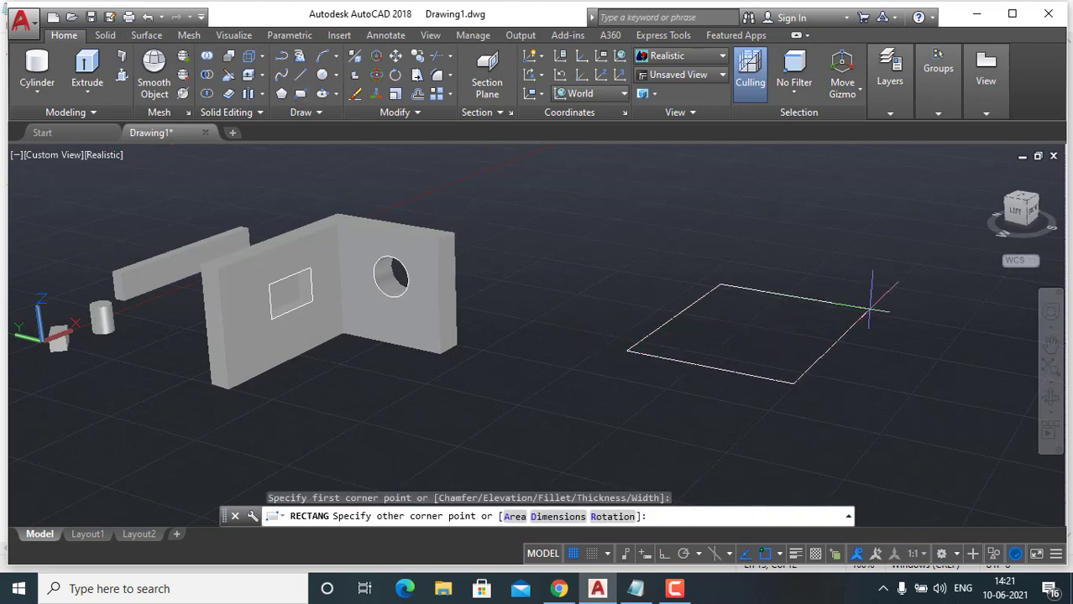
click(887, 288)
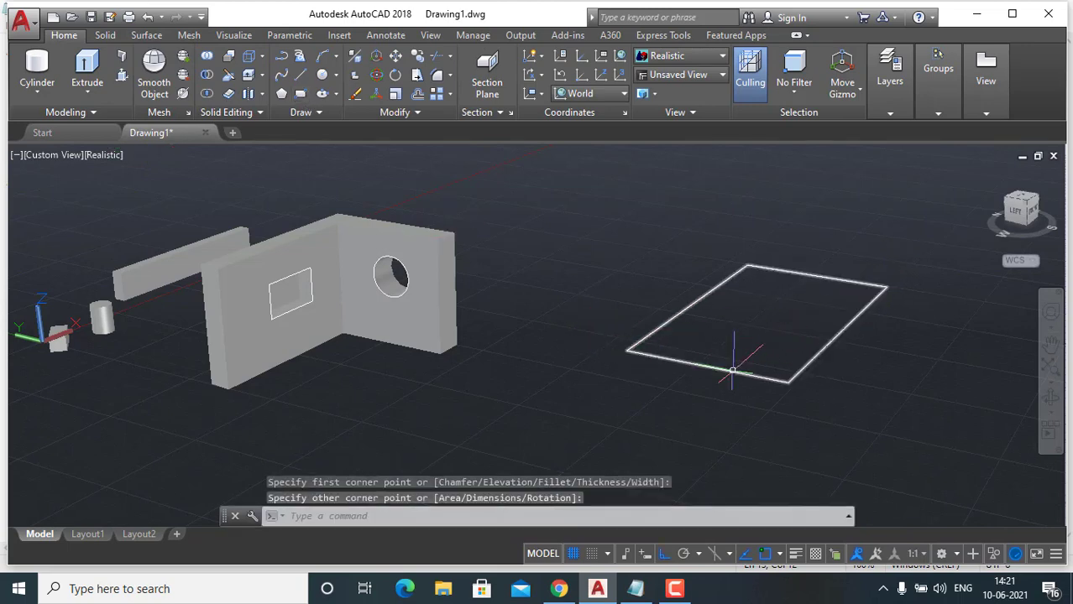
shift+middle_drag(886, 288, 701, 392)
middle_drag(789, 442, 590, 303)
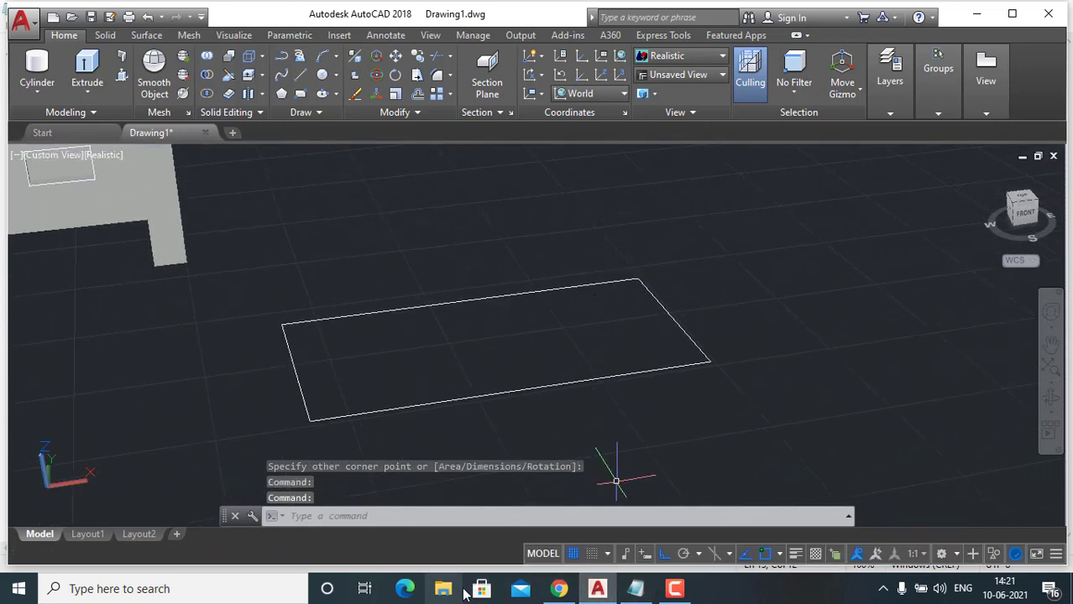
mouse_move(667, 591)
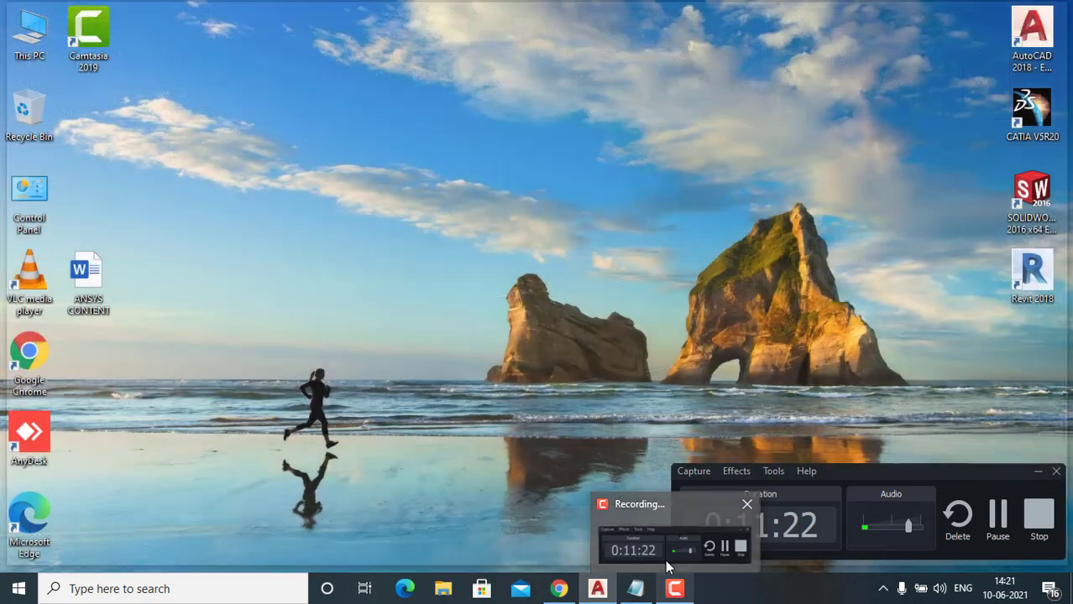
click(666, 561)
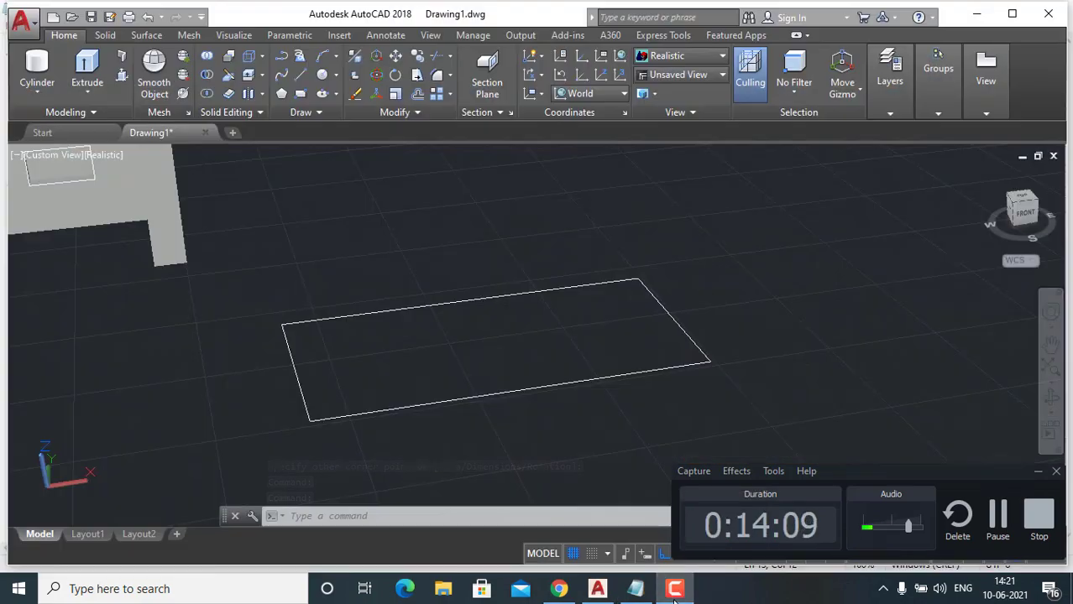
click(674, 589)
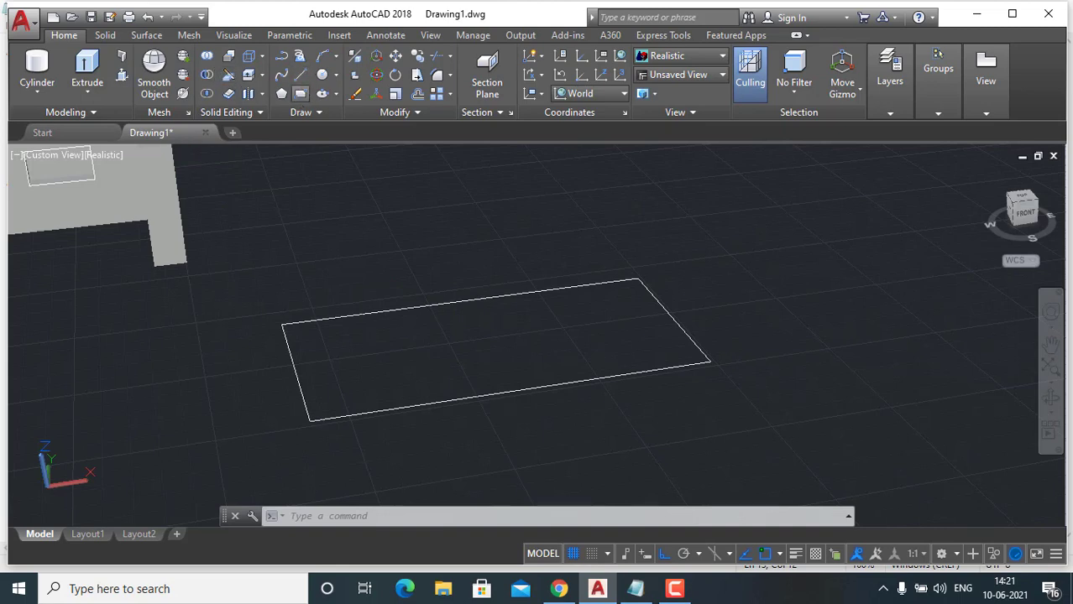
Draw a smaller freehand rectangle inside the new rectangle, leaving an even border all around
click(300, 93)
click(320, 333)
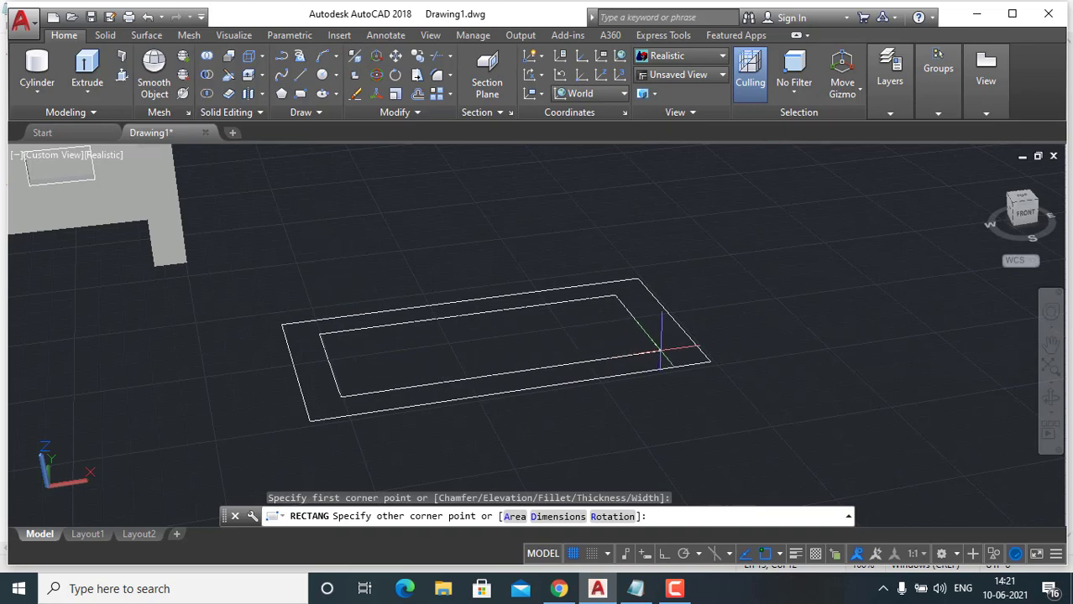
click(669, 353)
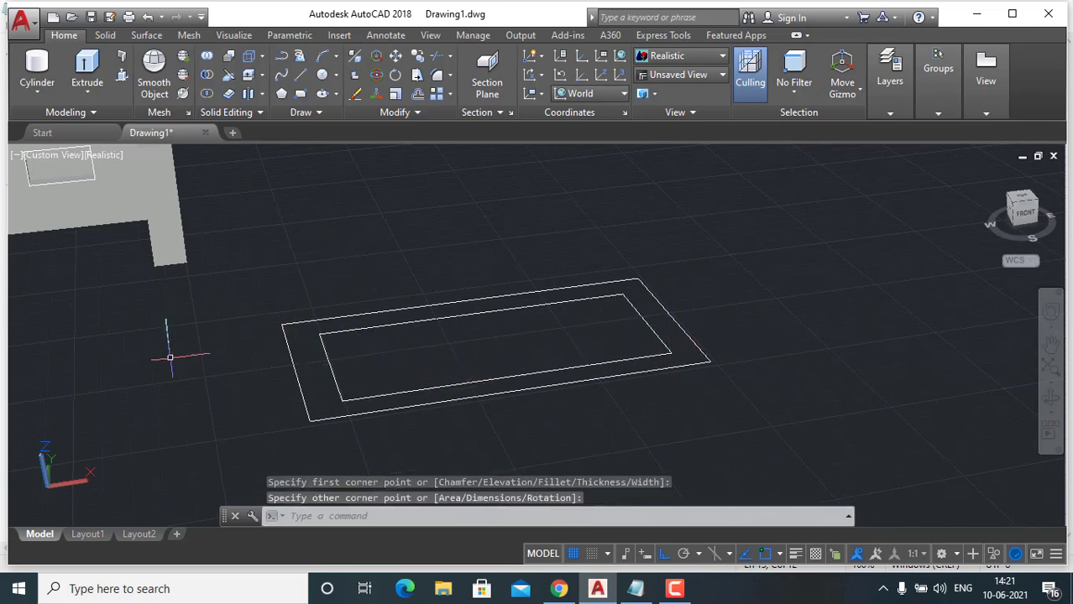
Presspull the border area between the two rectangles upward to a freehand height and inspect the hollow box
click(106, 36)
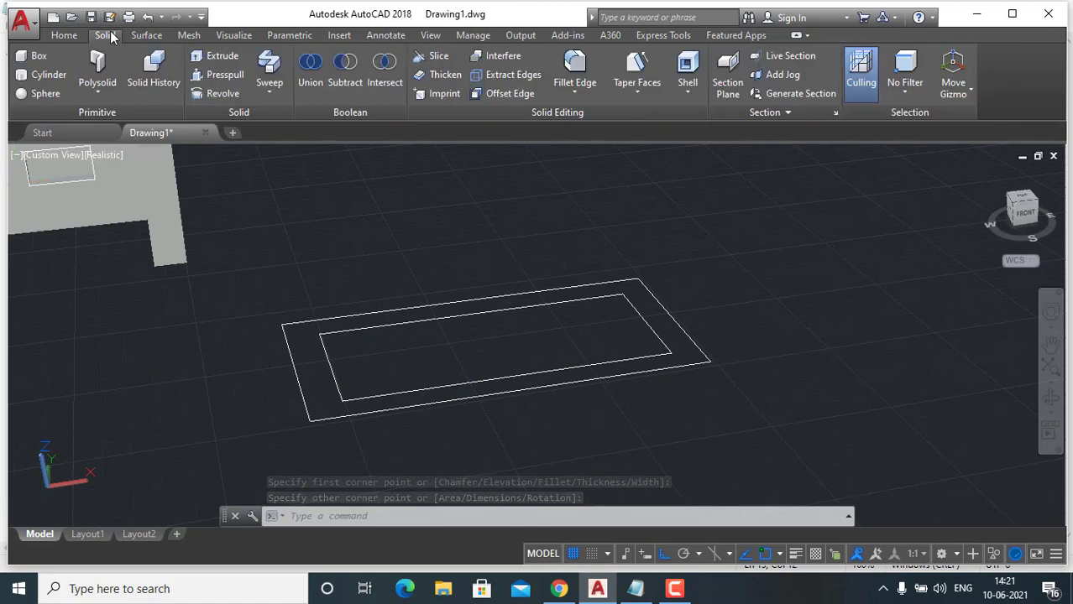
click(225, 73)
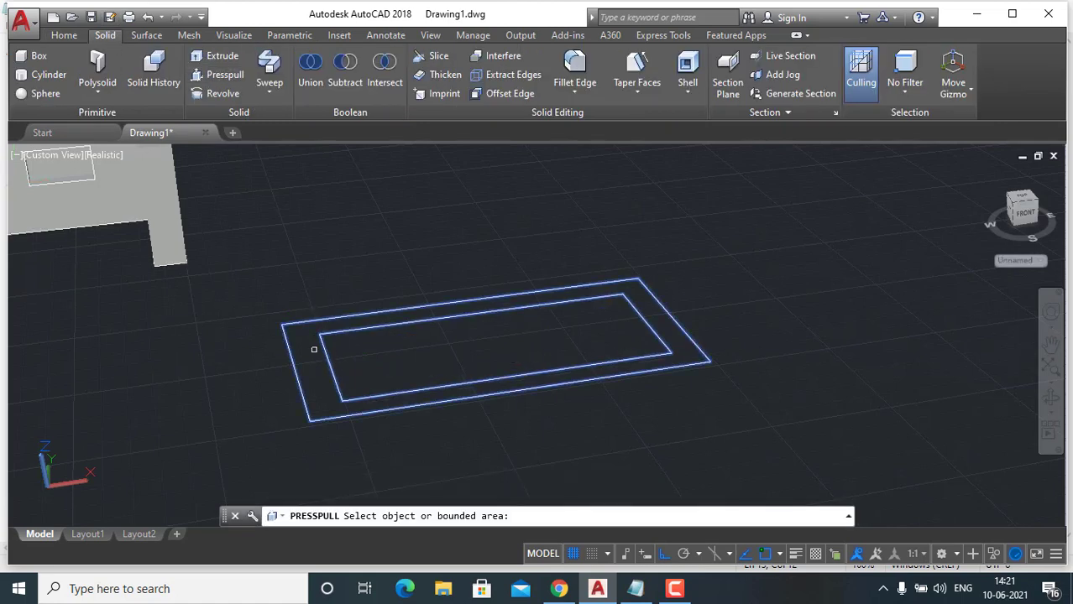
click(316, 359)
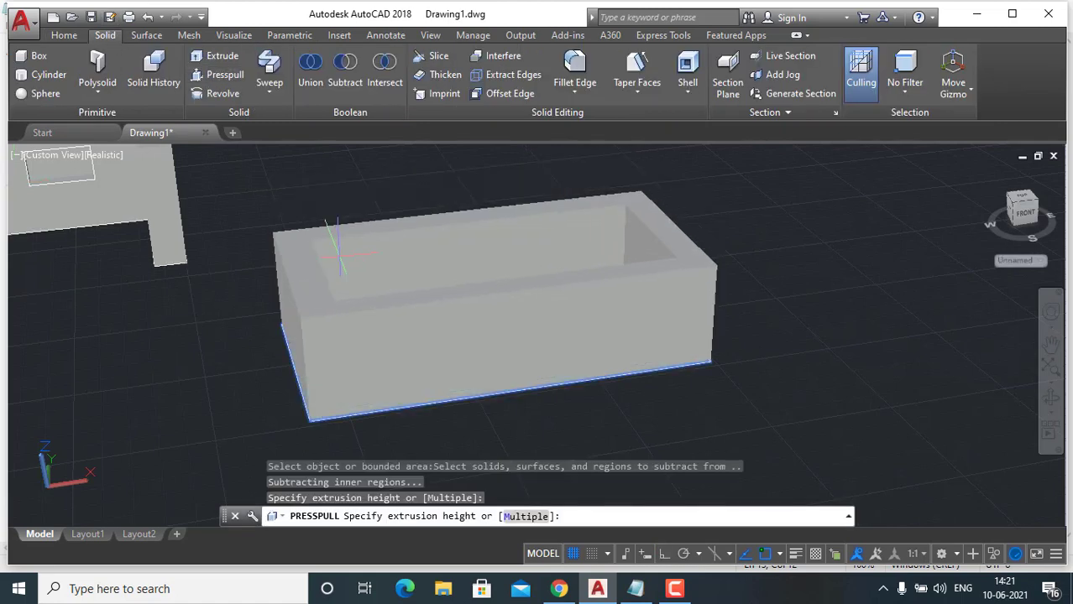
click(336, 247)
shift+middle_drag(522, 269, 545, 243)
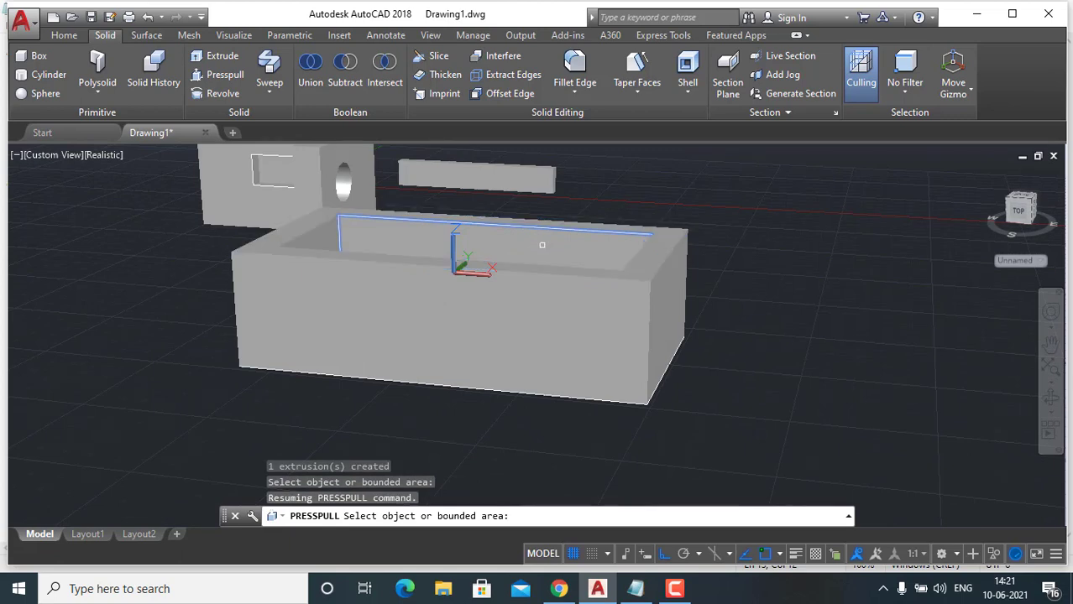
shift+middle_drag(545, 242, 617, 293)
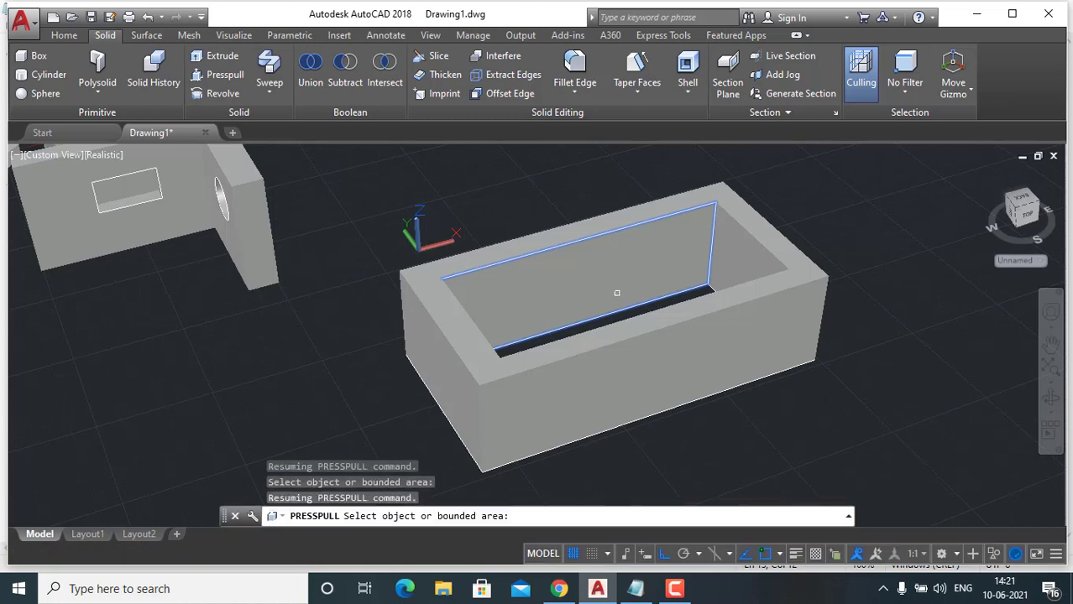
Leave Presspull and undo the hollow box extrusion
key(ctrl+z)
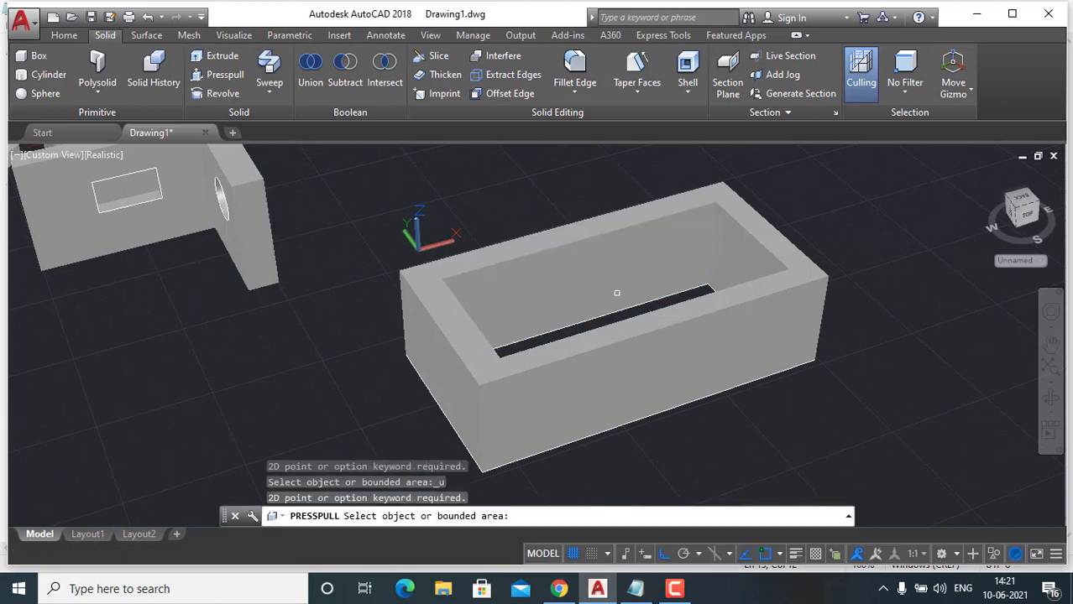
key(Escape)
key(ctrl+z)
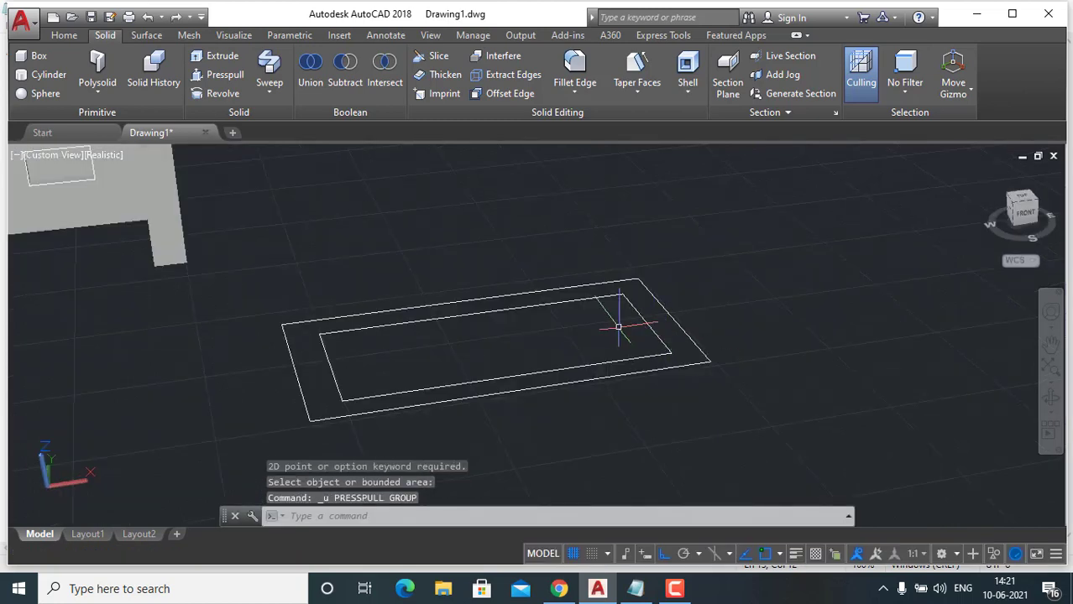
click(220, 75)
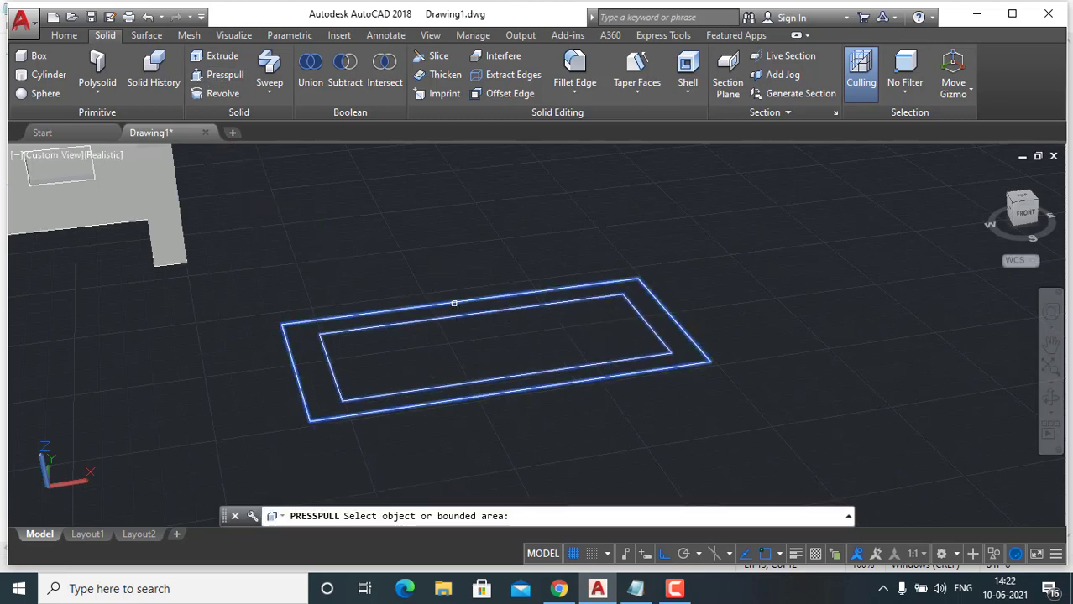
click(428, 352)
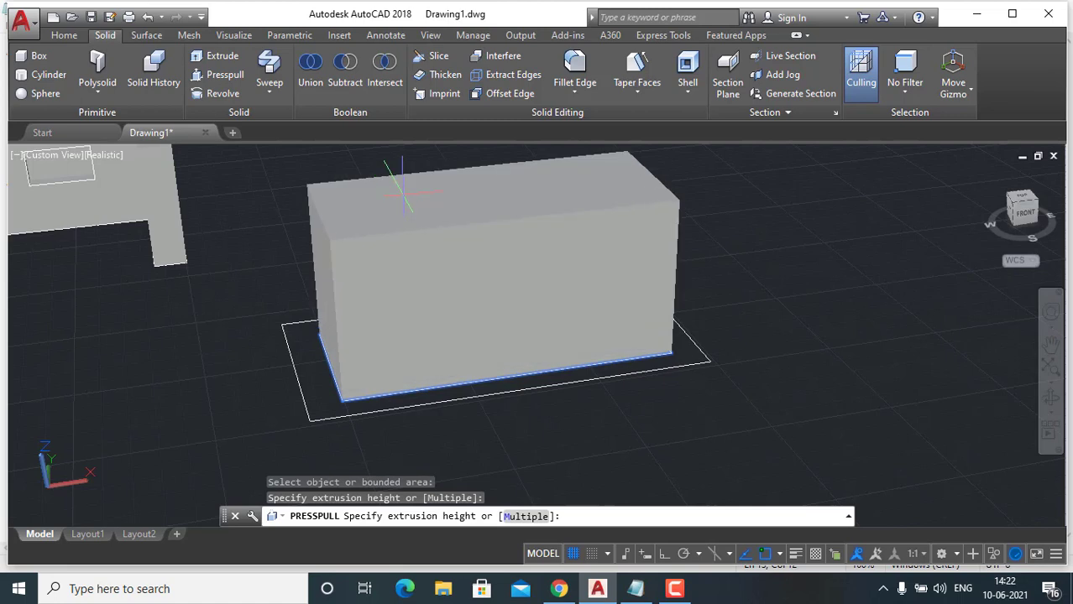
key(Escape)
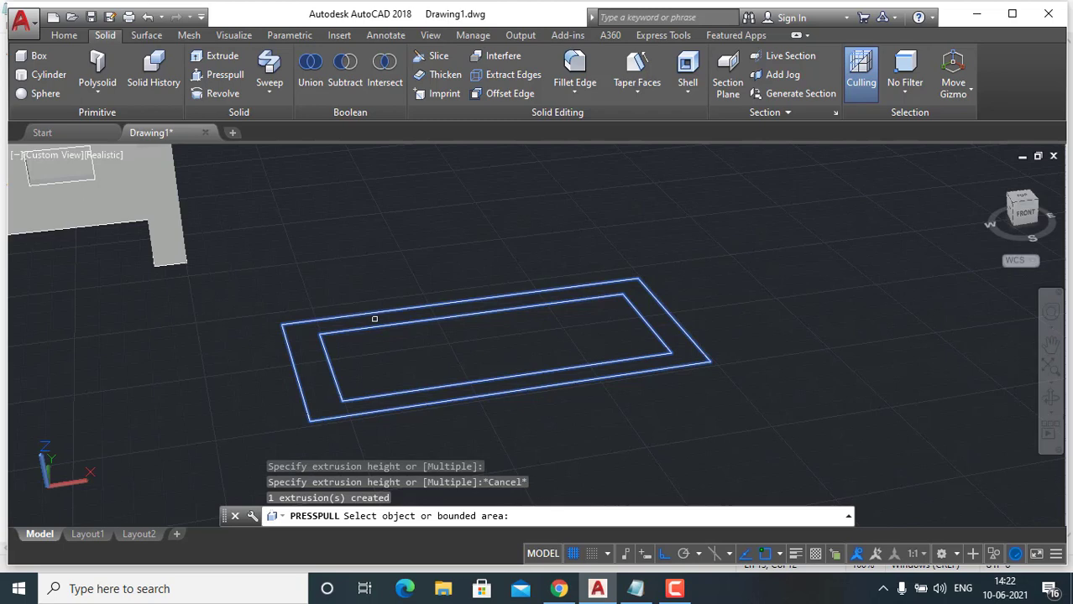
click(491, 343)
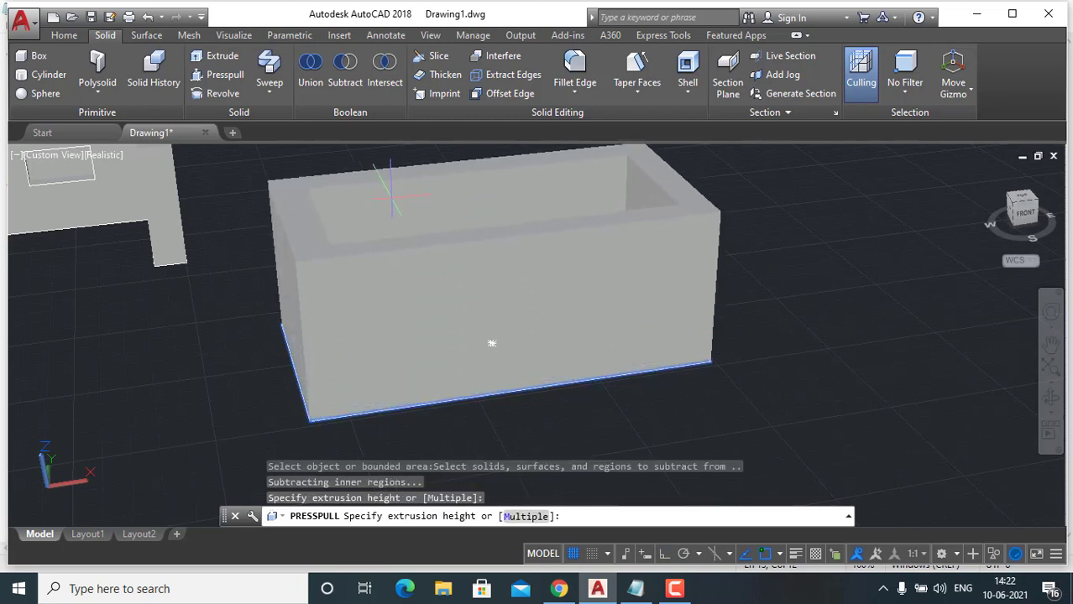
key(Escape)
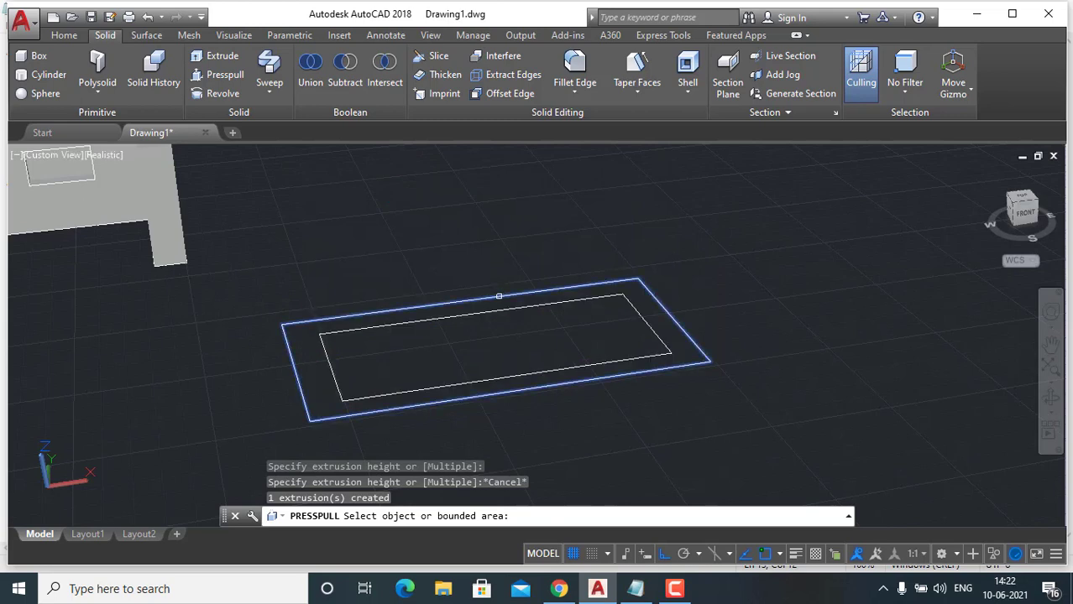
click(498, 296)
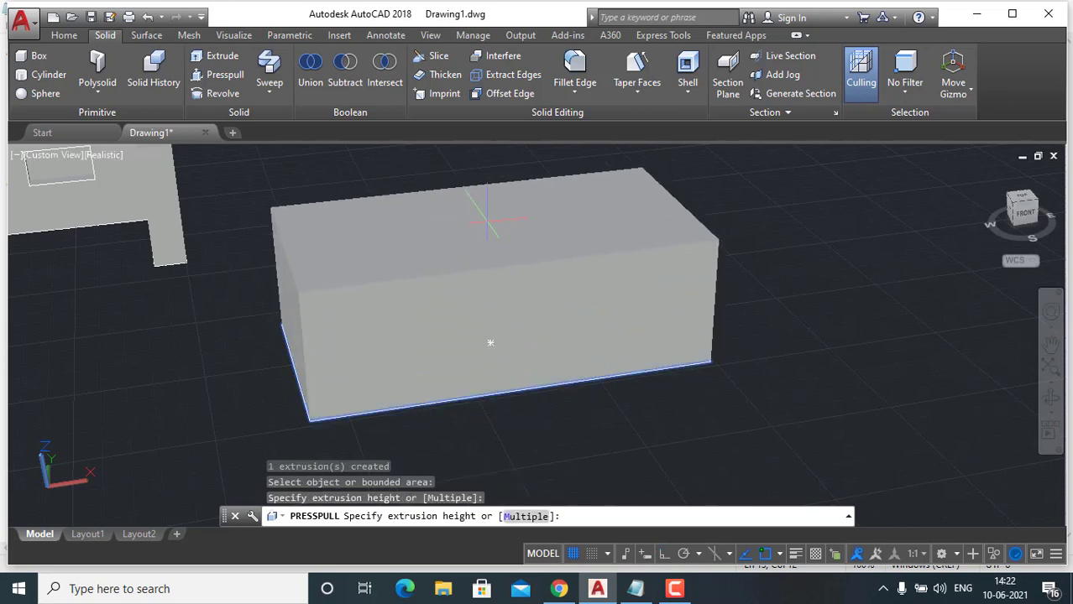
key(Escape)
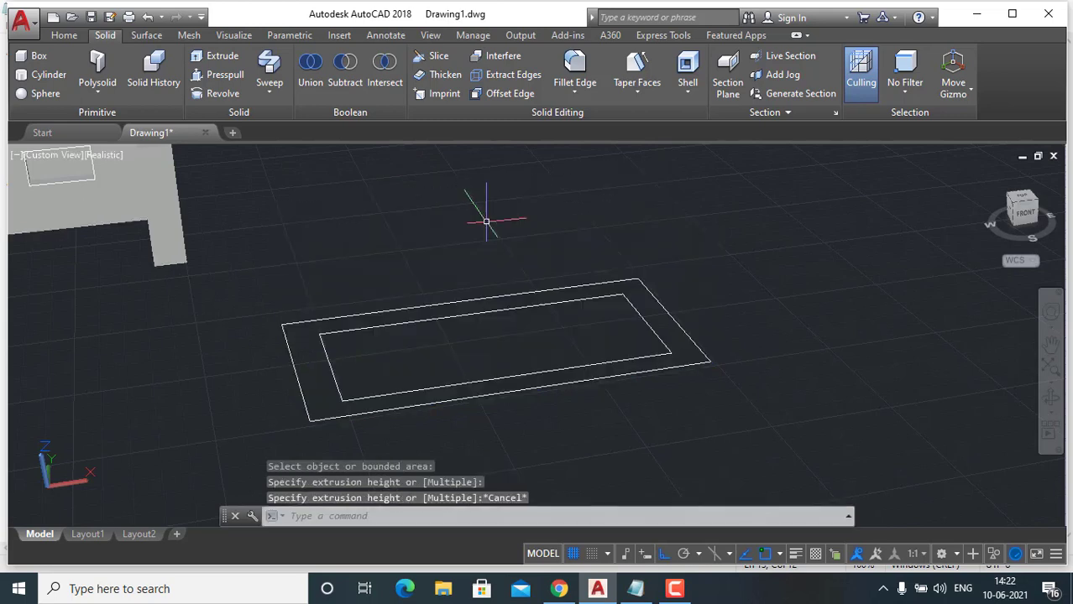
Presspull the border area between the two rectangles upward again, picking the height freehand
click(225, 77)
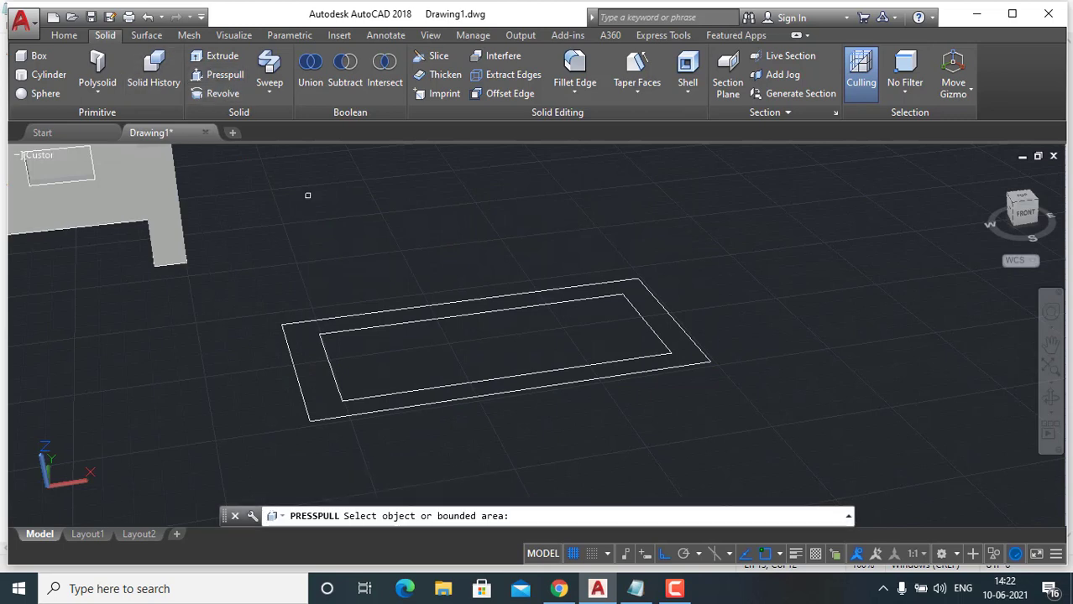
click(481, 304)
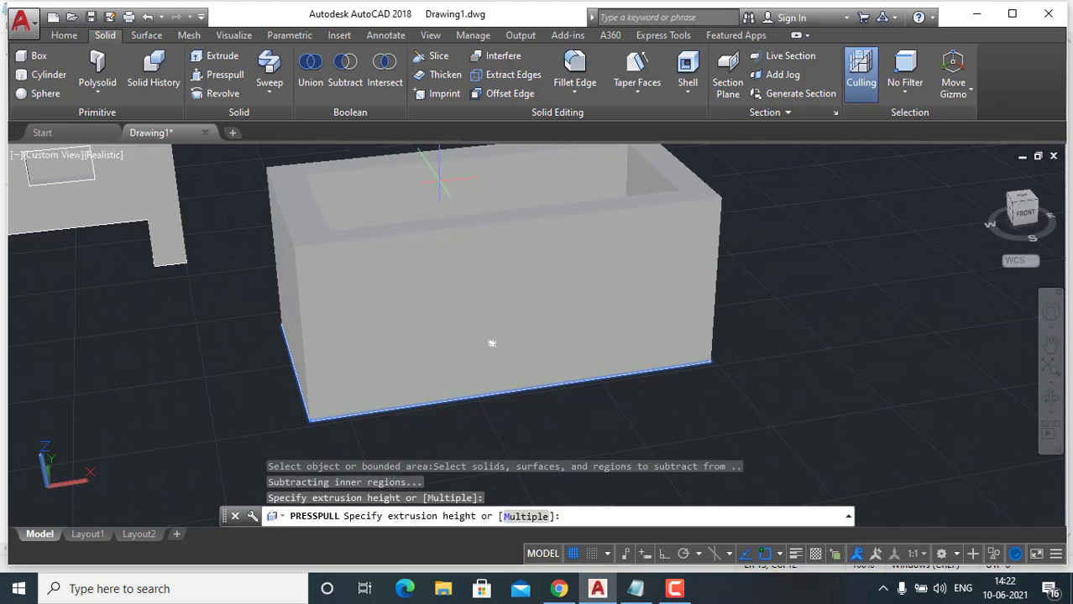
click(435, 320)
scroll(435, 320, down, 2)
mouse_move(623, 376)
shift+middle_down()
mouse_move(541, 402)
mouse_move(455, 409)
mouse_move(565, 359)
mouse_move(681, 384)
mouse_move(627, 394)
shift+middle_up()
End the command and undo the last Presspull on the border area
key(ctrl+z)
key(ctrl+z)
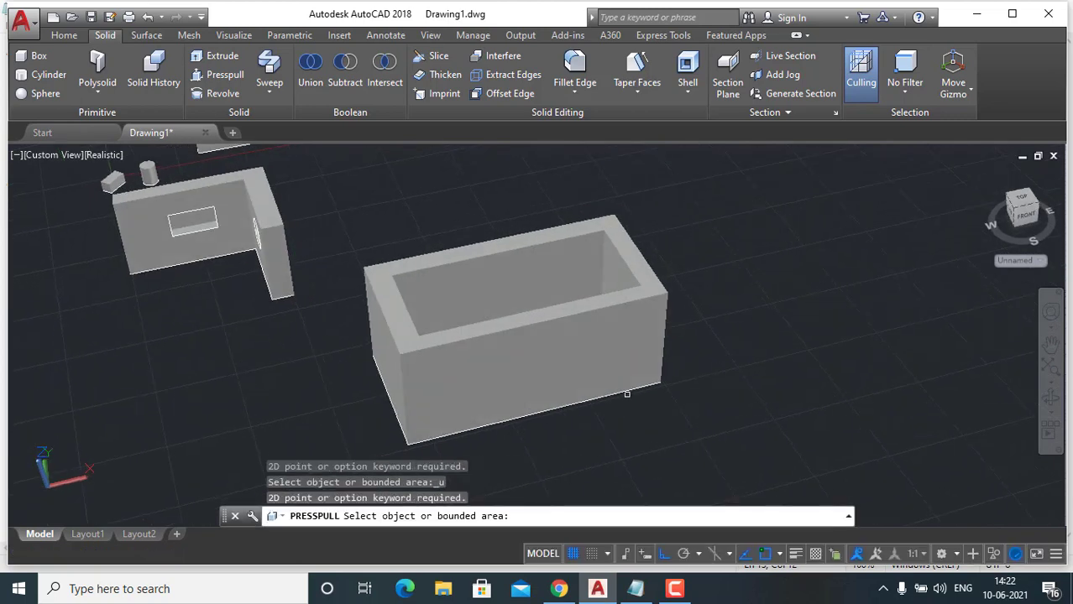
key(Return)
key(ctrl+z)
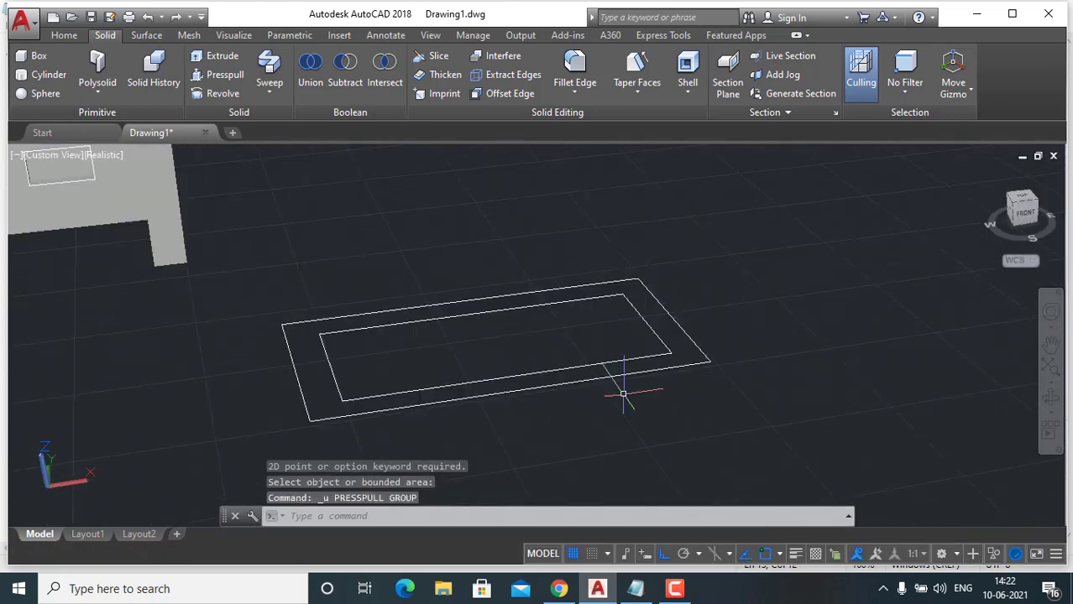
Presspull the border area between the two rectangles to a height of 100 and end the command
click(238, 78)
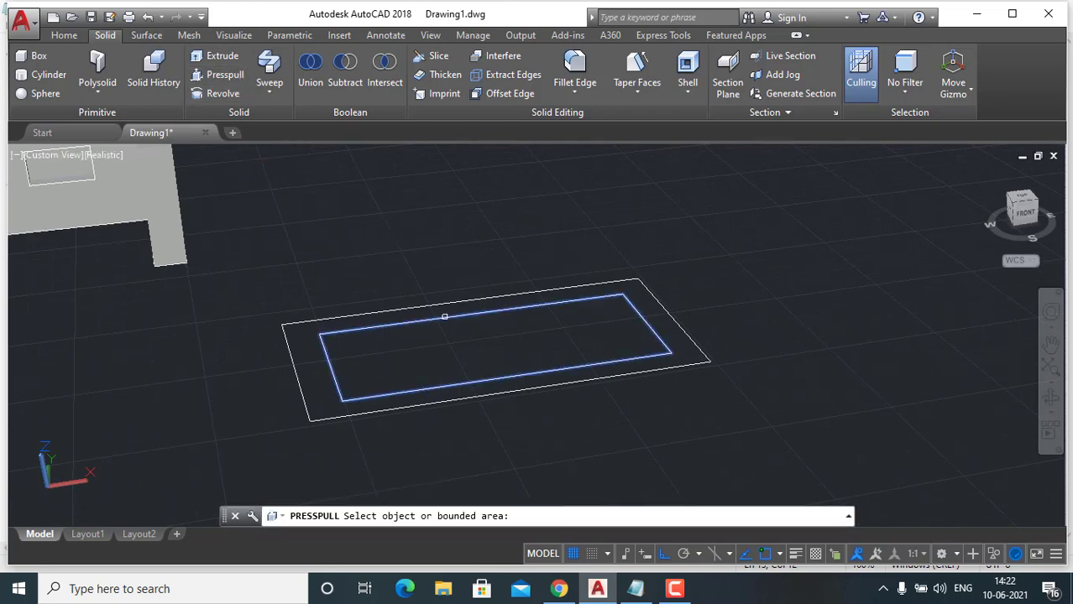
click(448, 312)
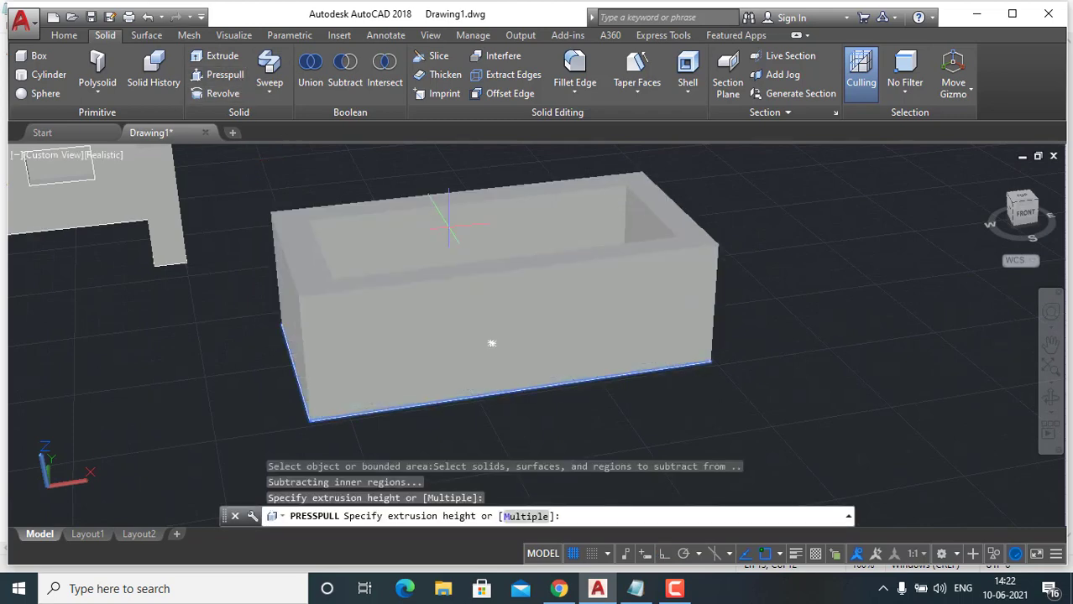
key(Return)
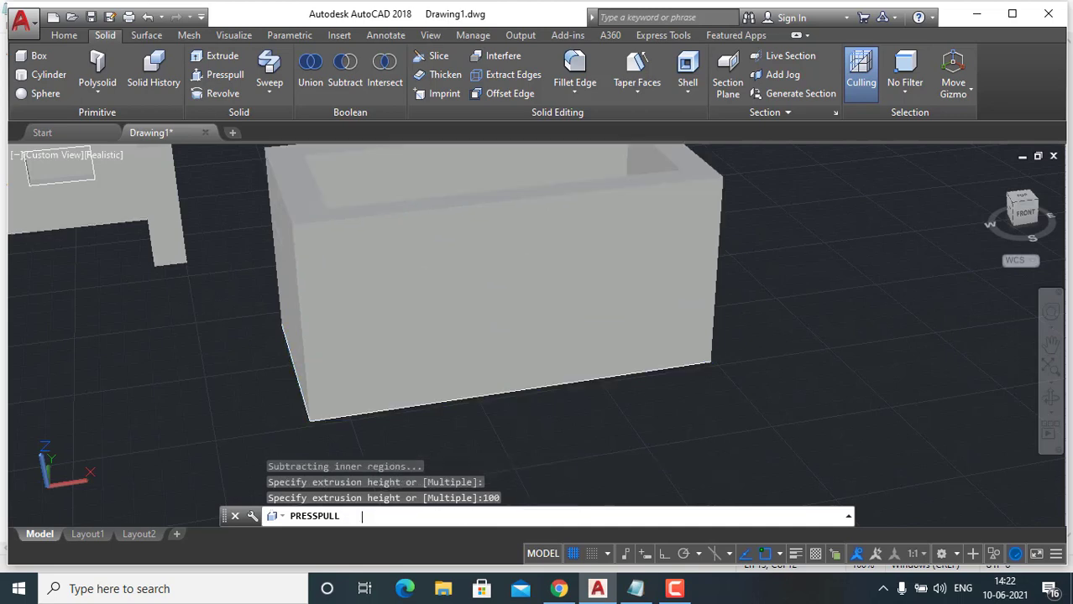
scroll(445, 227, down, 2)
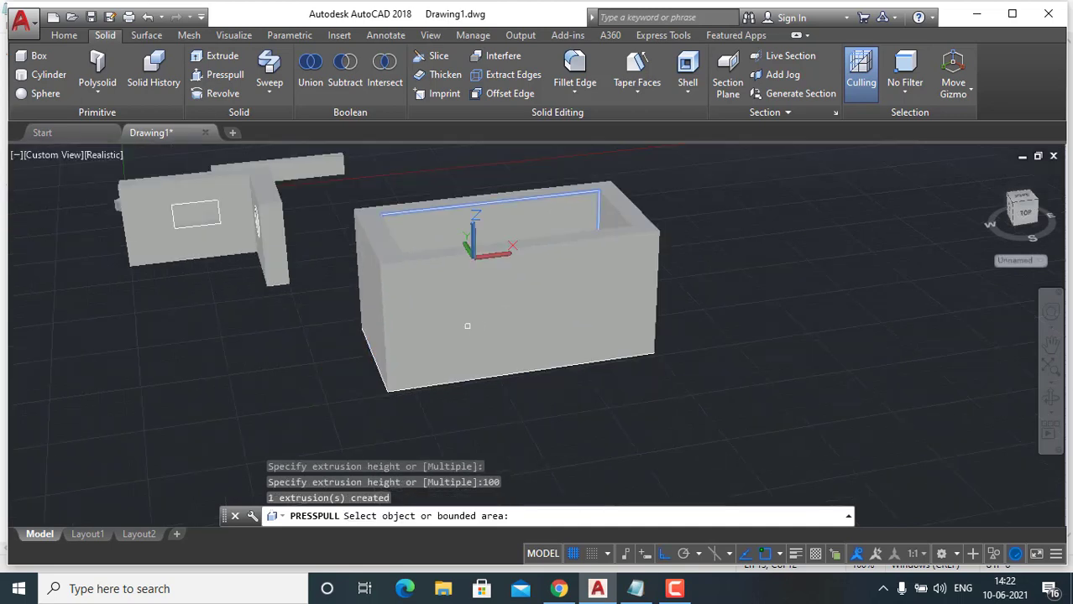
shift+middle_drag(527, 289, 669, 293)
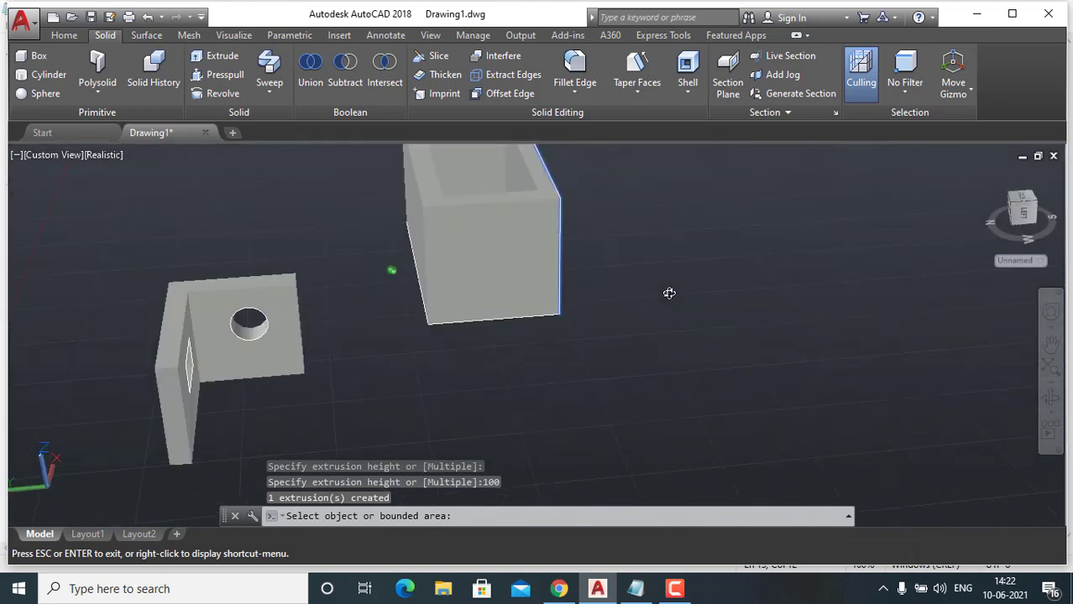
click(672, 596)
click(672, 597)
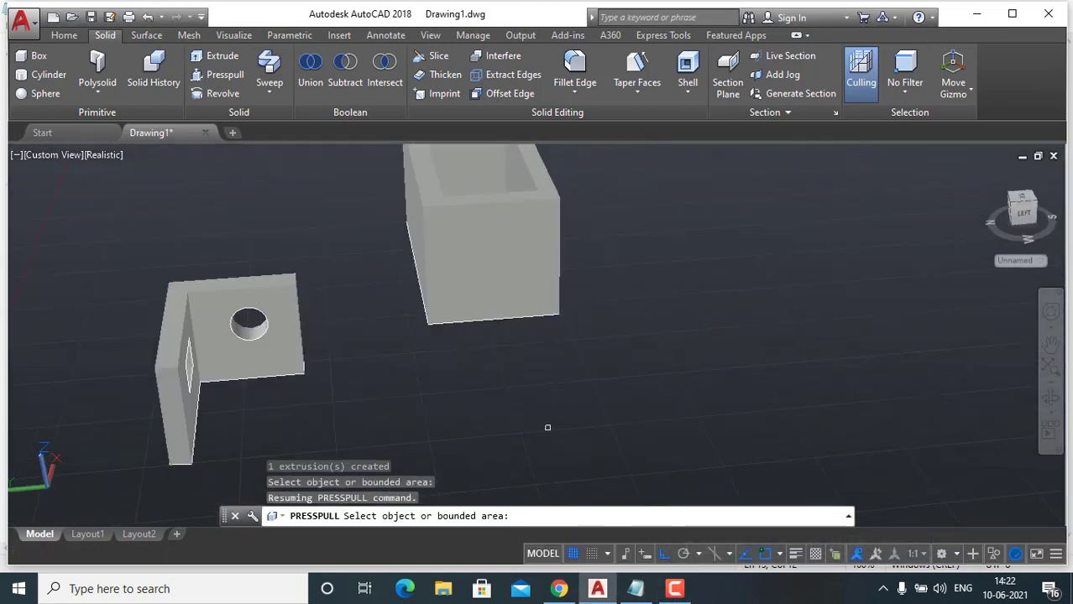
key(Return)
scroll(438, 391, down, 2)
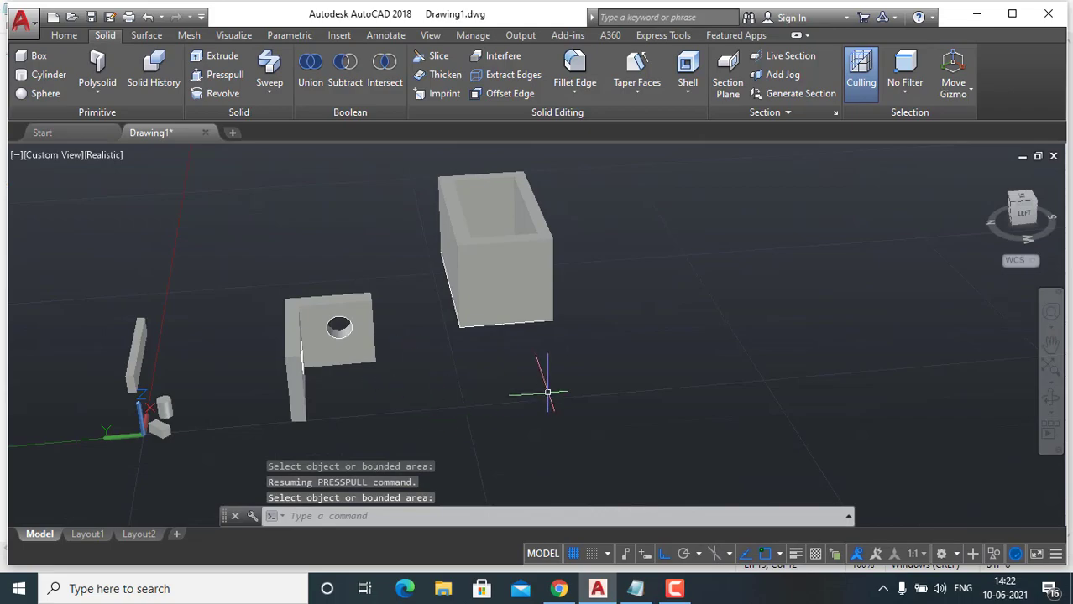
Switch to Notepad and review the 3D conditions and the Extrude and Presspull command notes
click(636, 588)
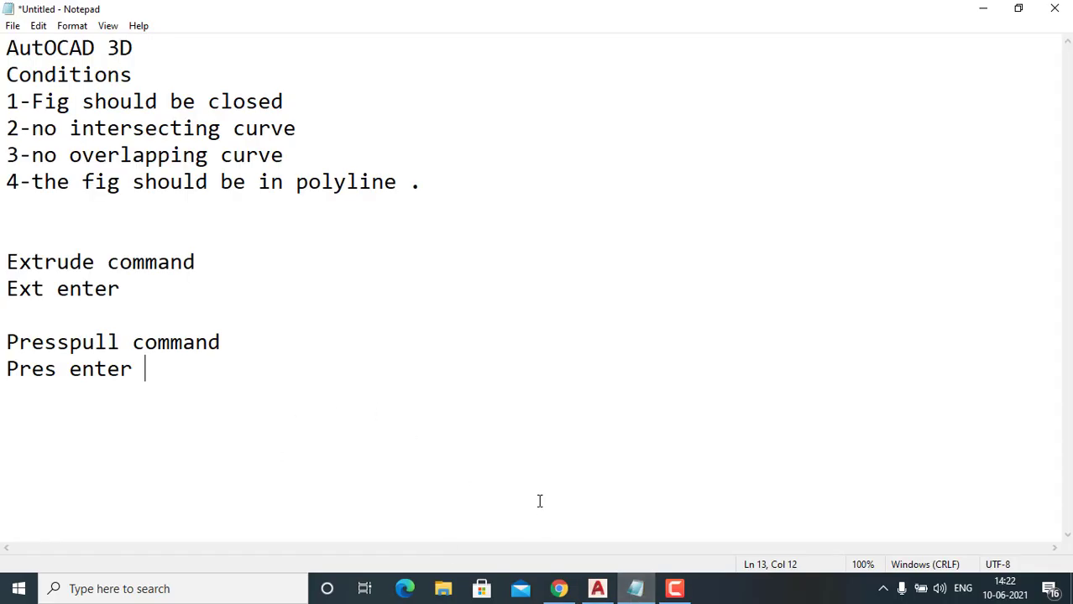
click(681, 593)
click(682, 593)
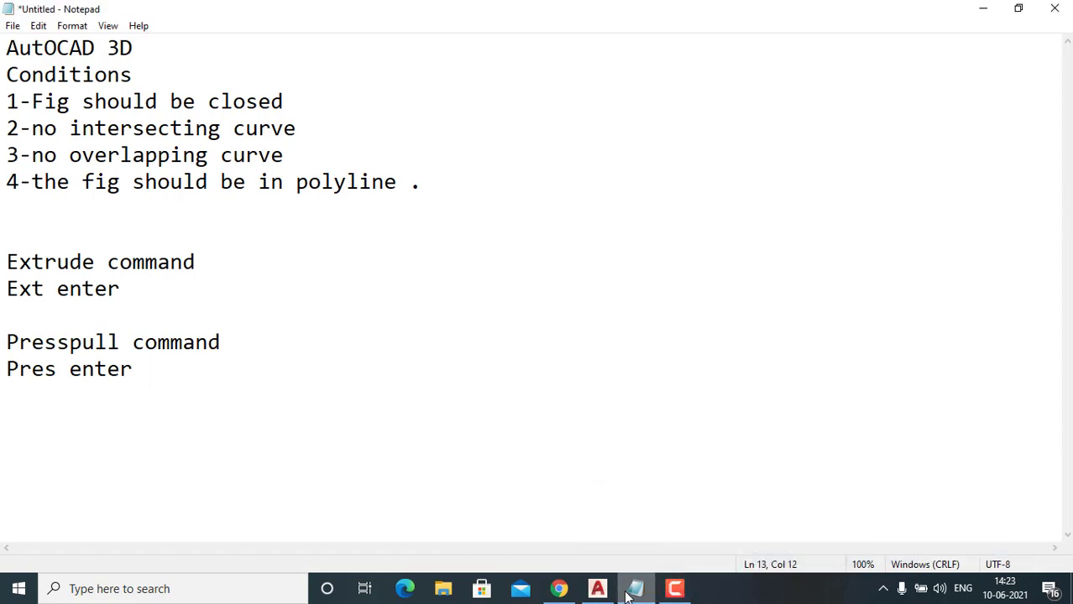